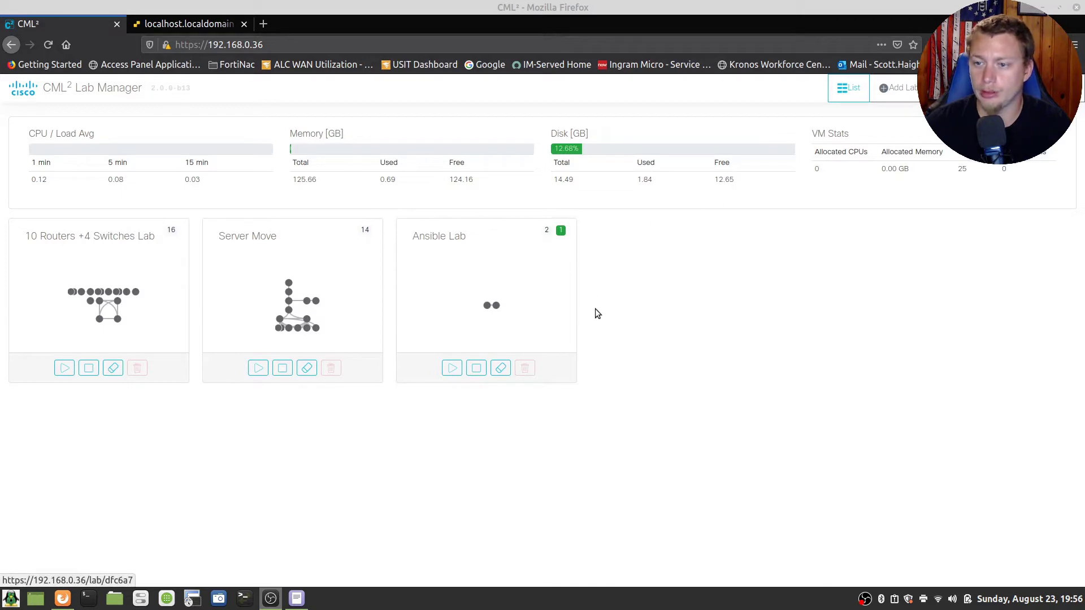
# Step: Open the Ansible Lab card from the CML Lab Manager dashboard
pyautogui.click(507, 274)
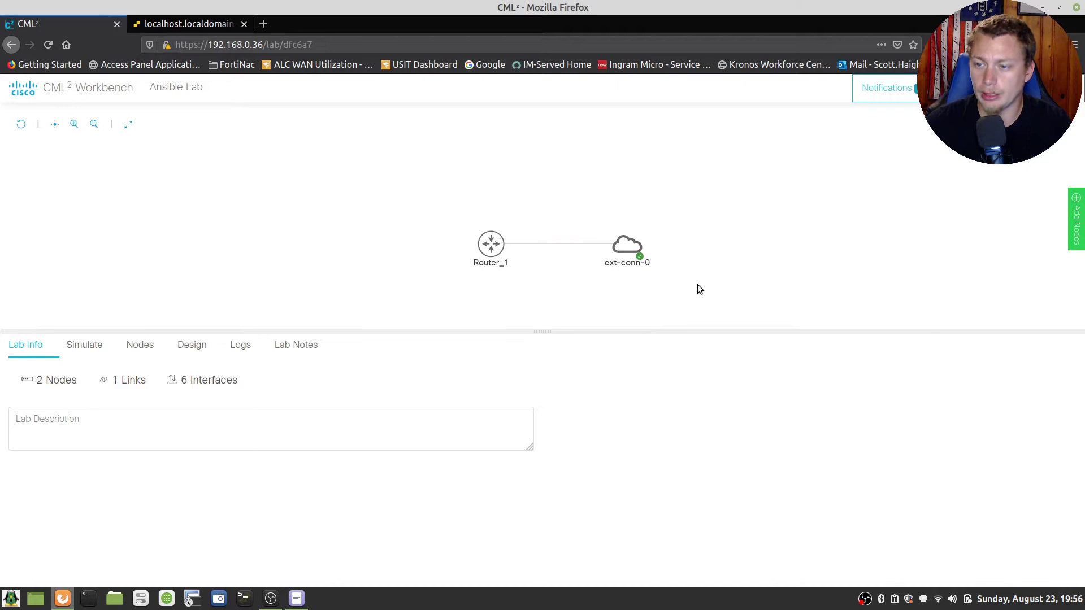
# Step: Expand the Add Nodes palette and inspect the ext-conn-0 to Router_1 GigabitEthernet0/0 link
pyautogui.click(1077, 220)
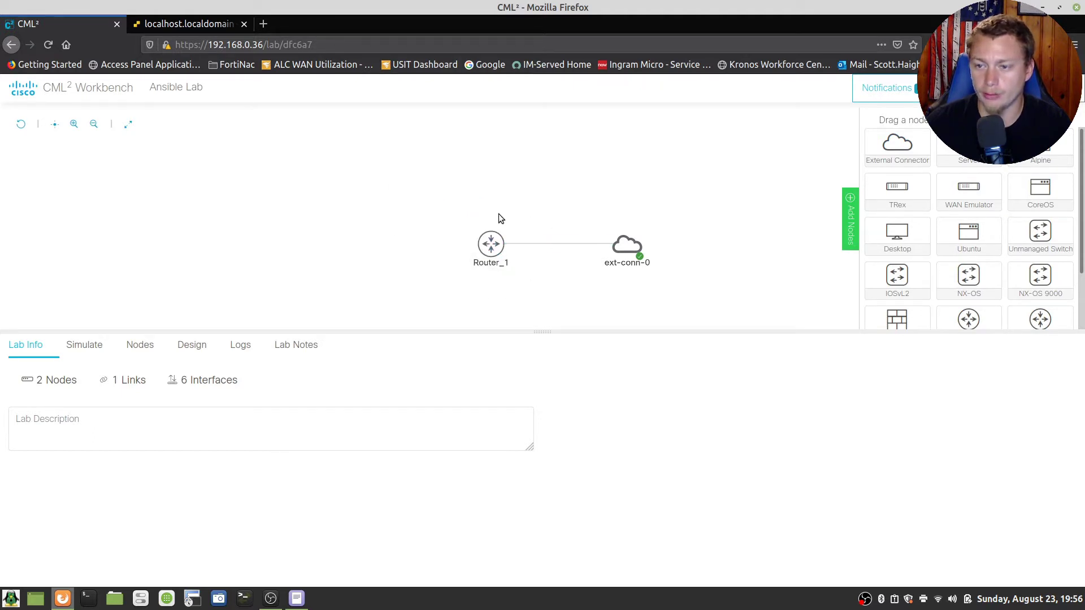
pyautogui.click(536, 247)
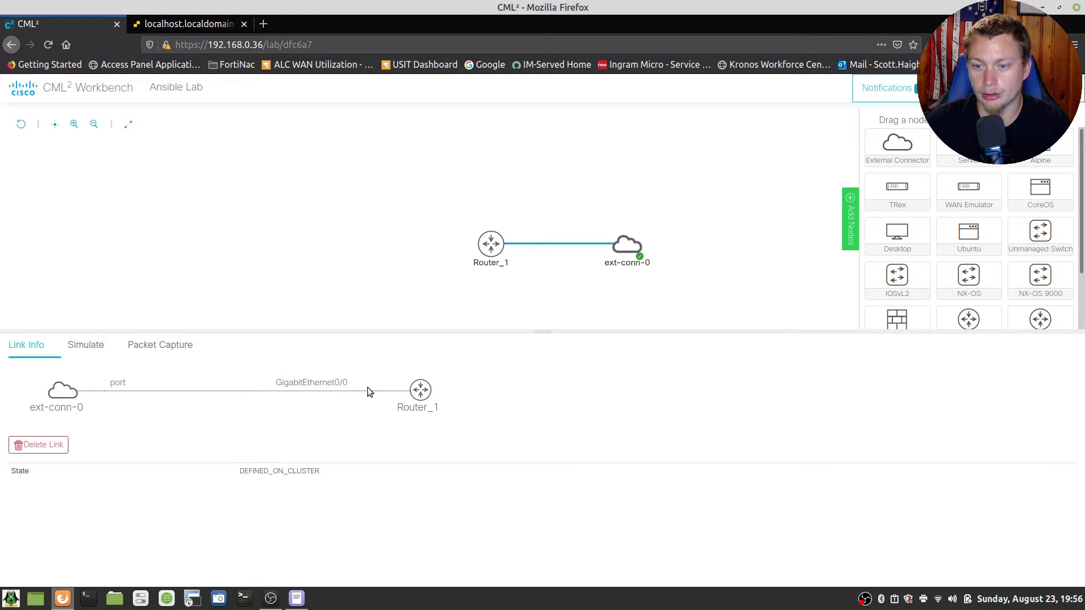
# Step: Start Router_1 and open its console with auto-sized columns to reach the Router> prompt
pyautogui.click(491, 249)
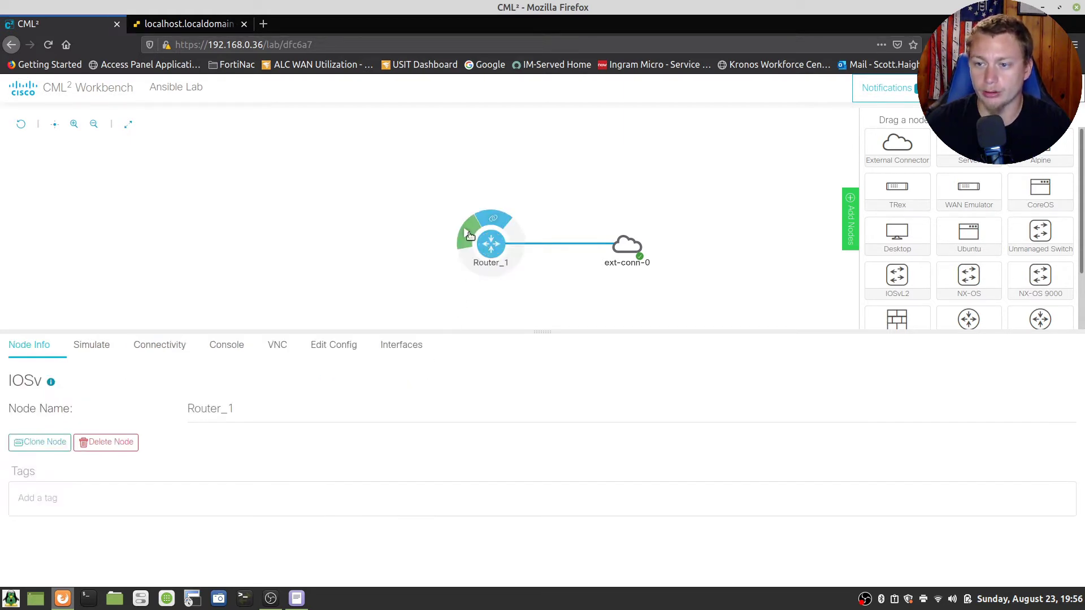
pyautogui.click(467, 235)
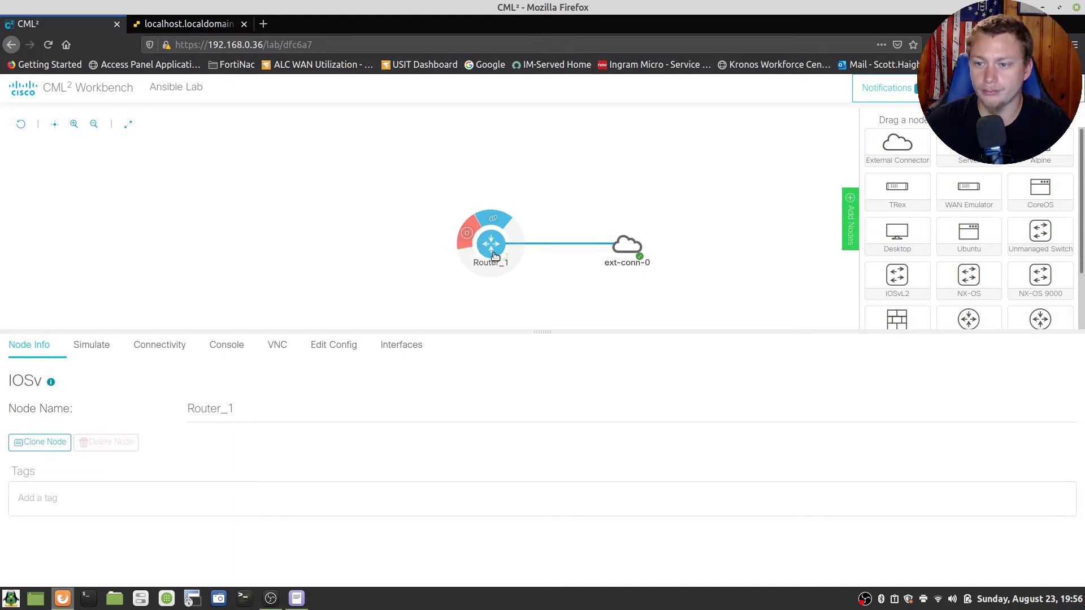
pyautogui.click(230, 351)
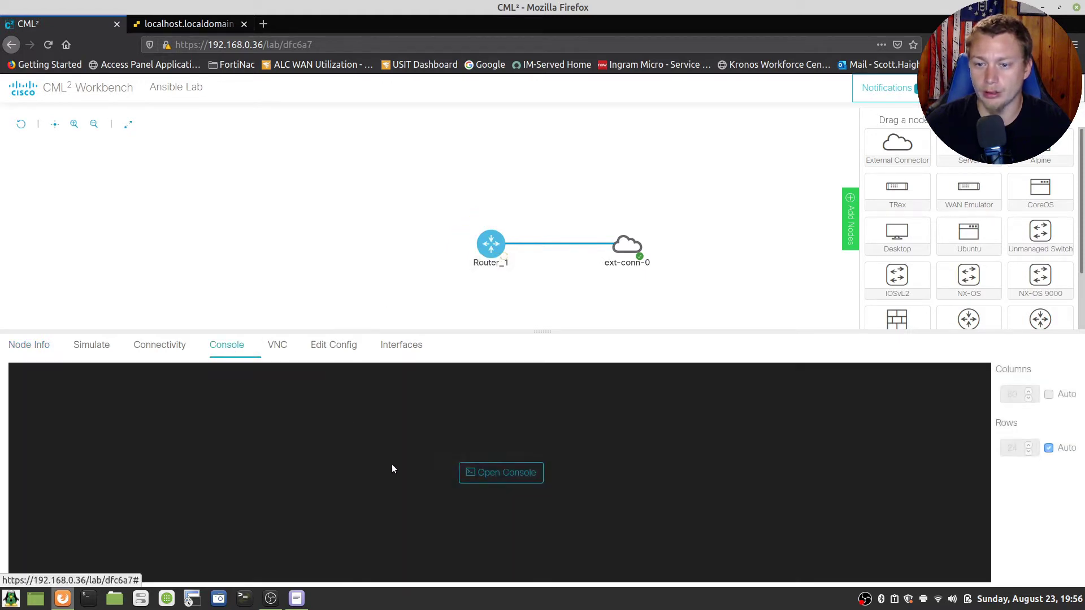
pyautogui.click(492, 473)
pyautogui.click(1049, 395)
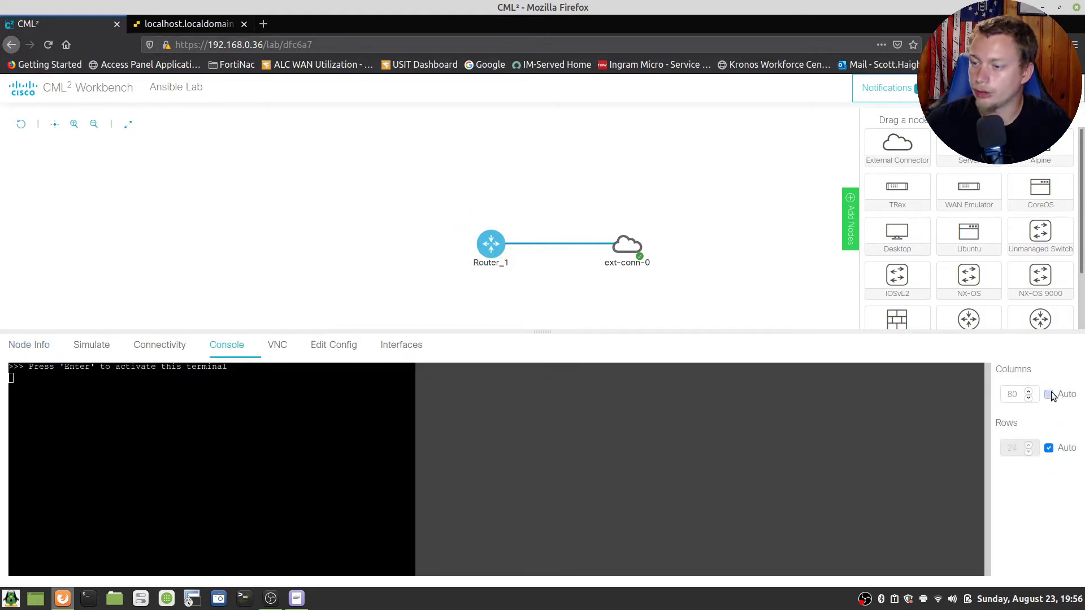
pyautogui.press('Return')
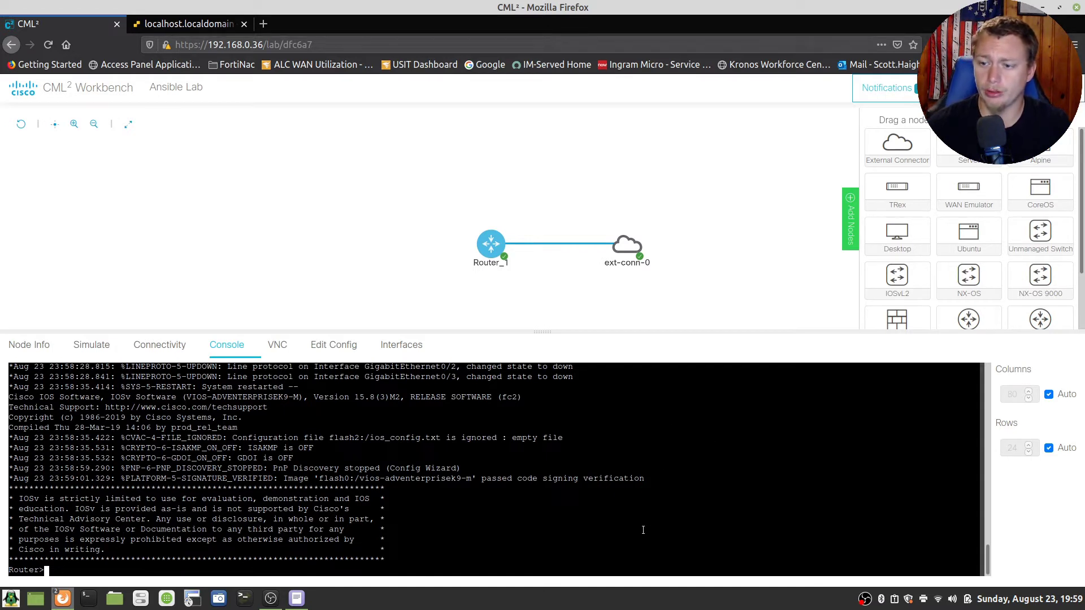
# Step: Enter privileged and global configuration mode and set the hostname to Router_1
pyautogui.write('enable')
pyautogui.press('Return')
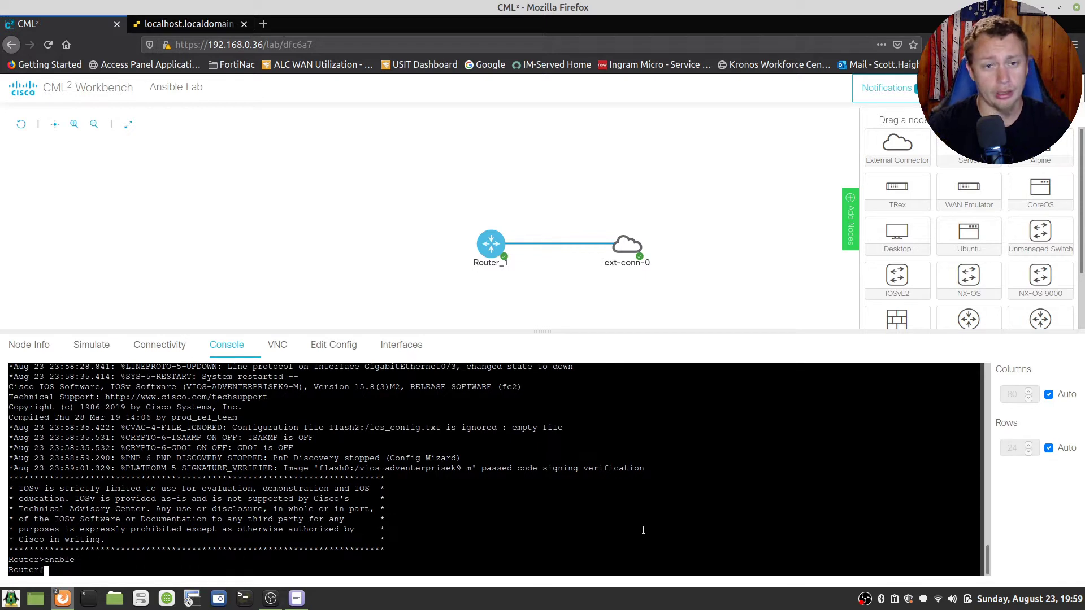
pyautogui.write('configure ter')
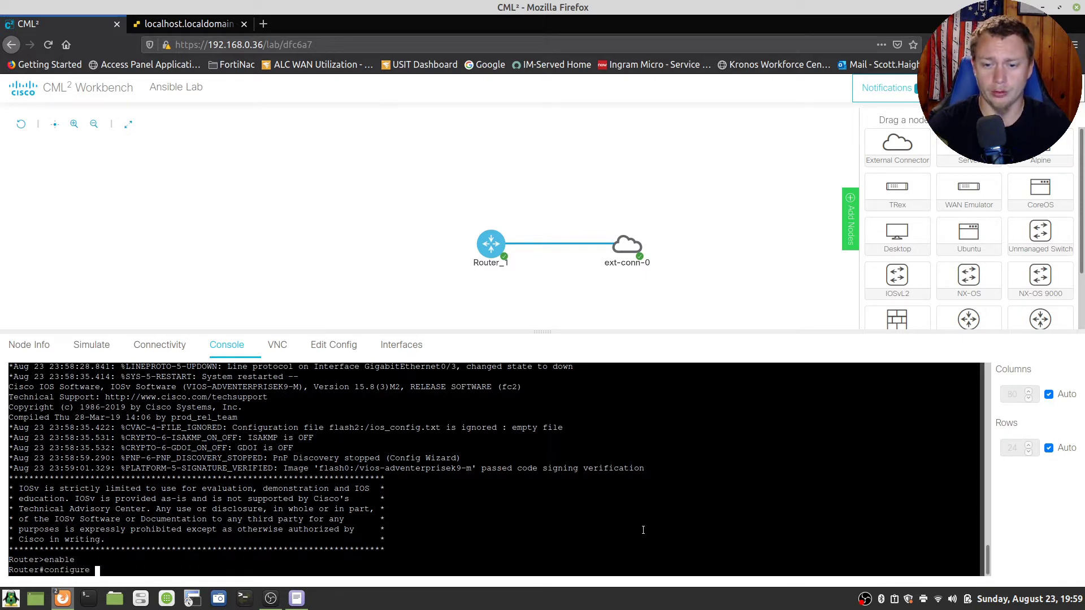
pyautogui.press('Tab')
pyautogui.press('Return')
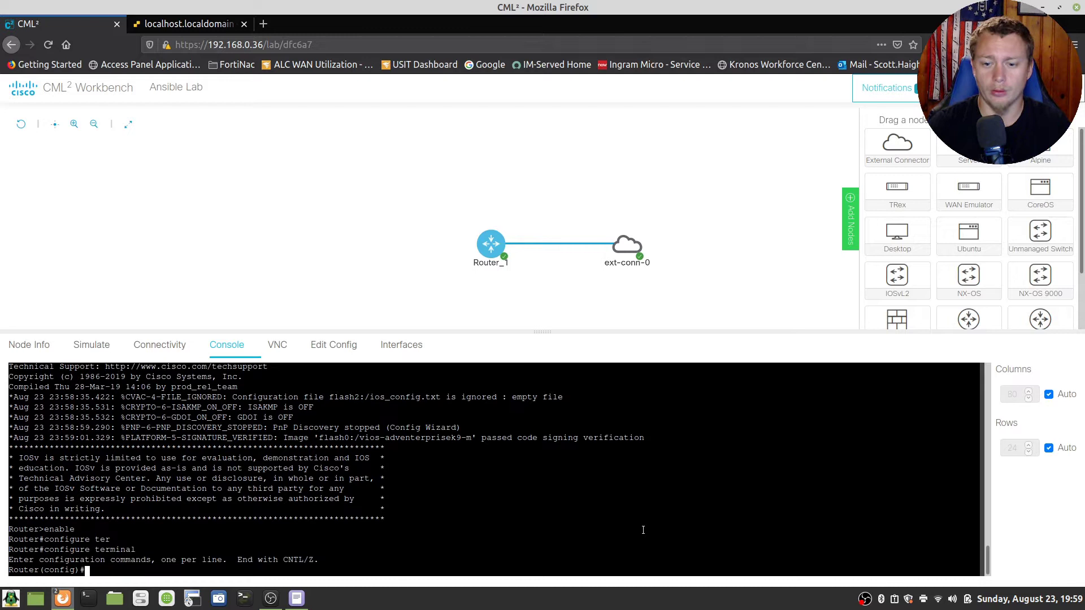
pyautogui.write('hostnaem')
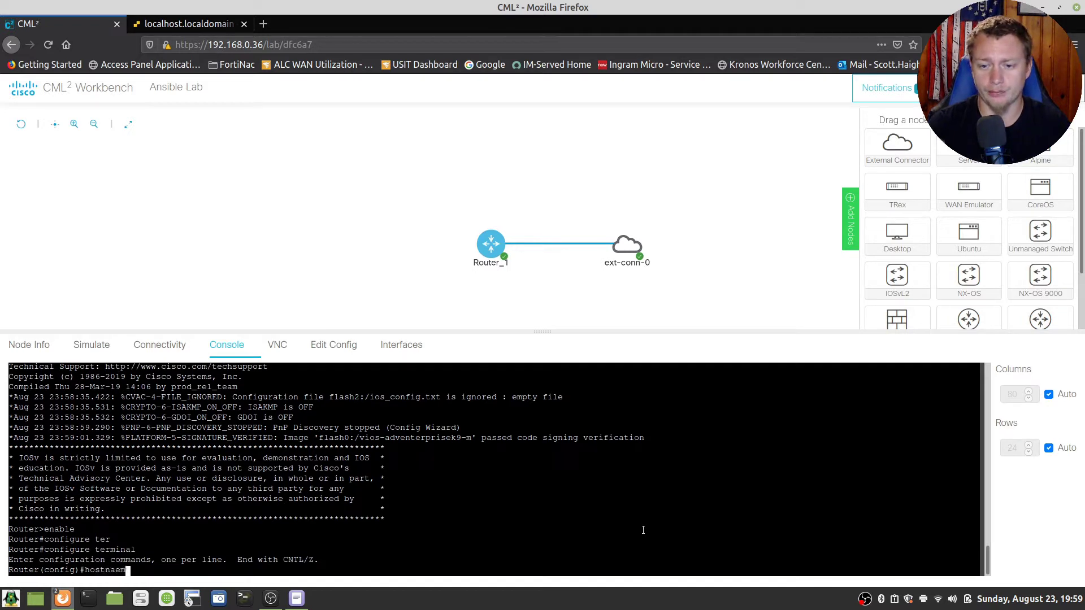
pyautogui.press('BackSpace')
pyautogui.press('BackSpace')
pyautogui.write('me ')
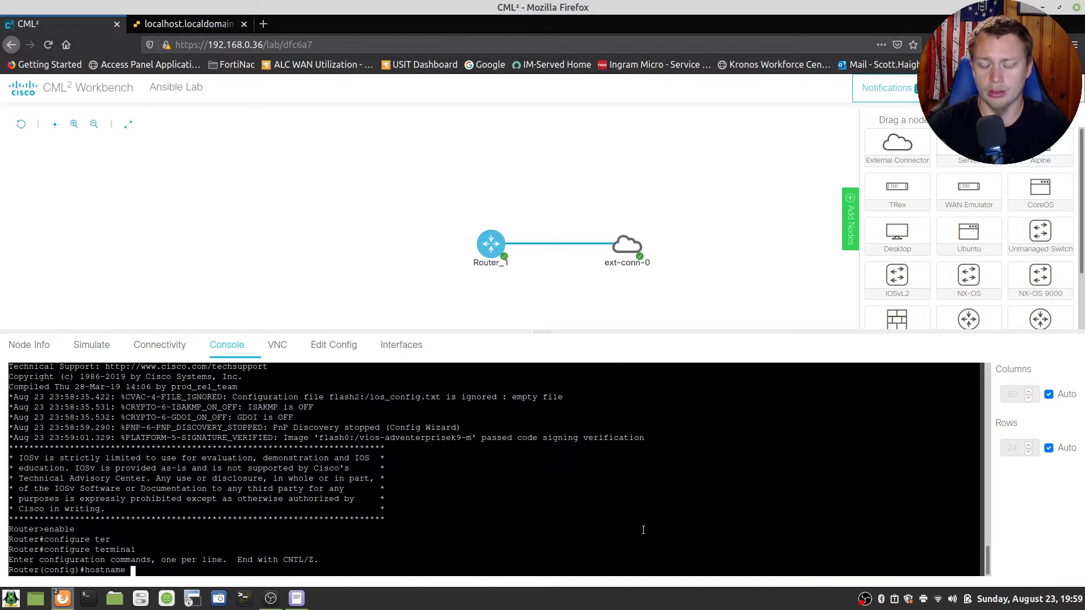
pyautogui.write('Router_1')
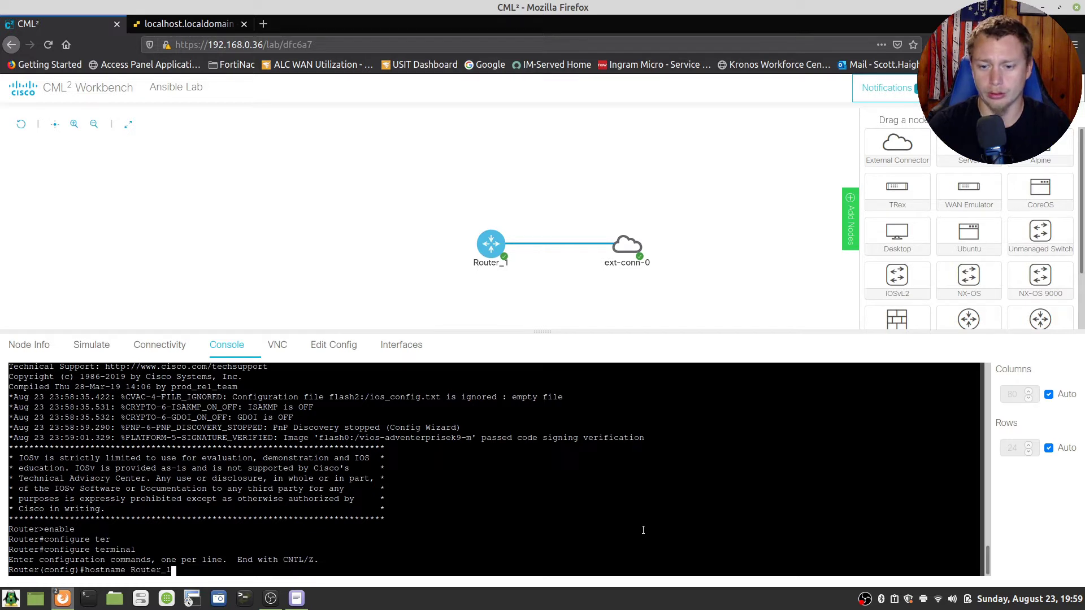
pyautogui.press('Return')
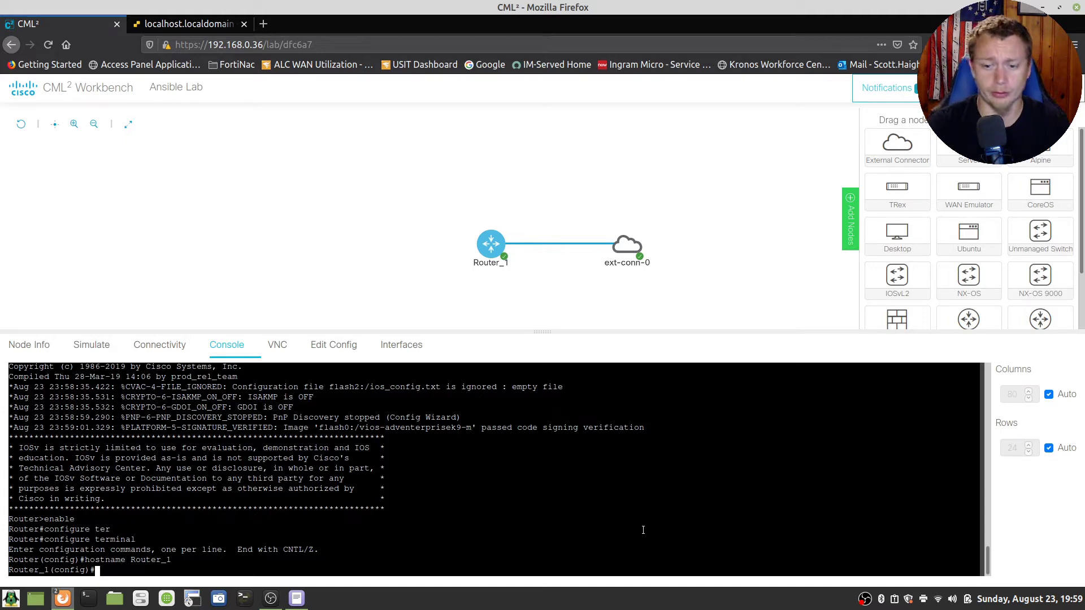
# Step: Enable logging synchronous on line con 0 and return to global configuration
pyautogui.write('line con 0')
pyautogui.press('Return')
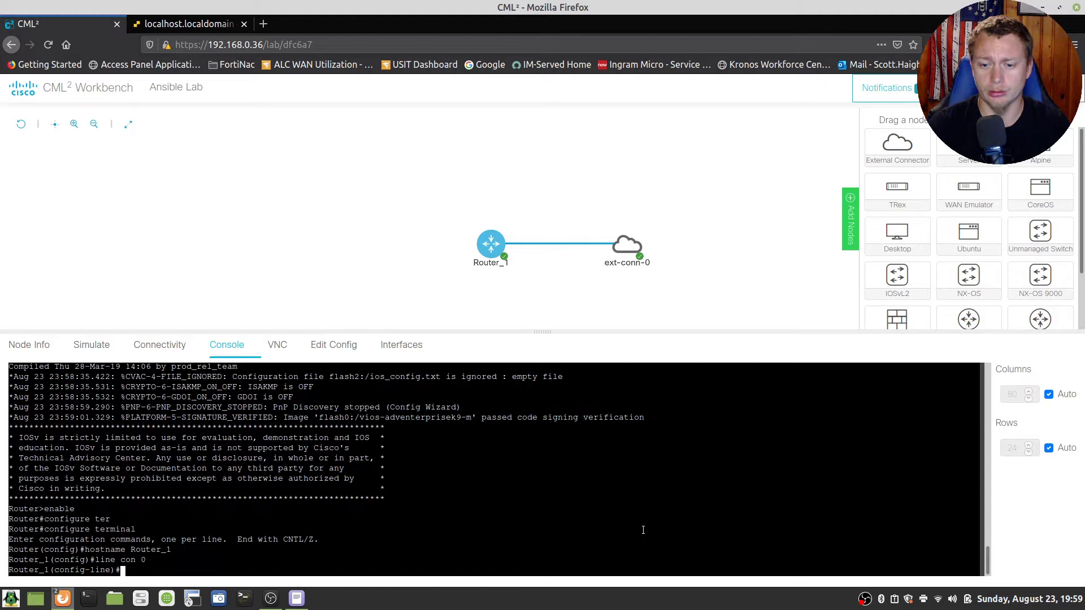
pyautogui.write('logging sync')
pyautogui.press('Return')
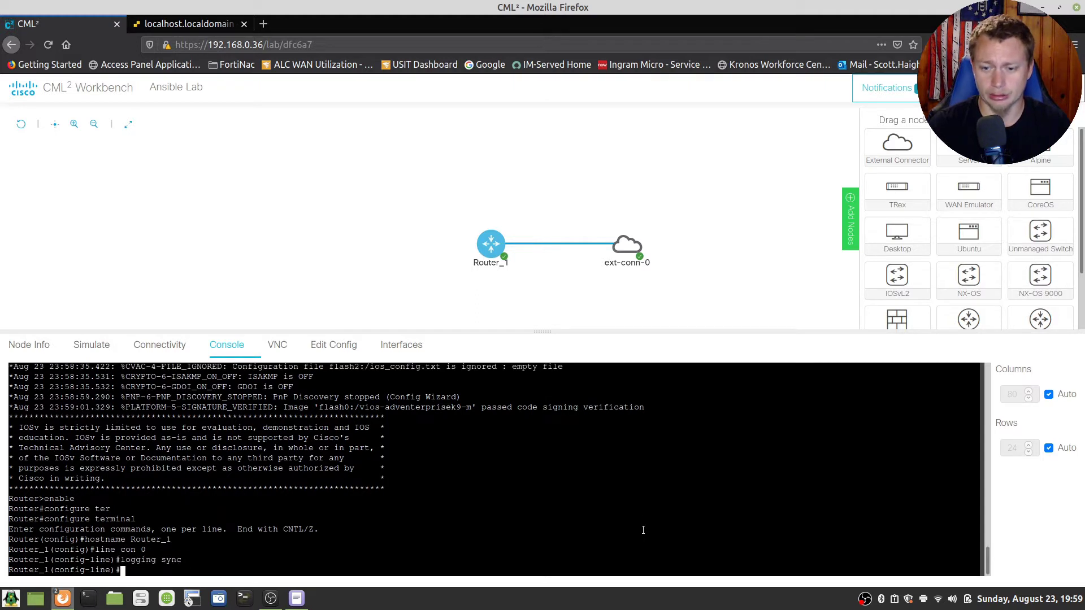
pyautogui.write('exit')
pyautogui.press('Return')
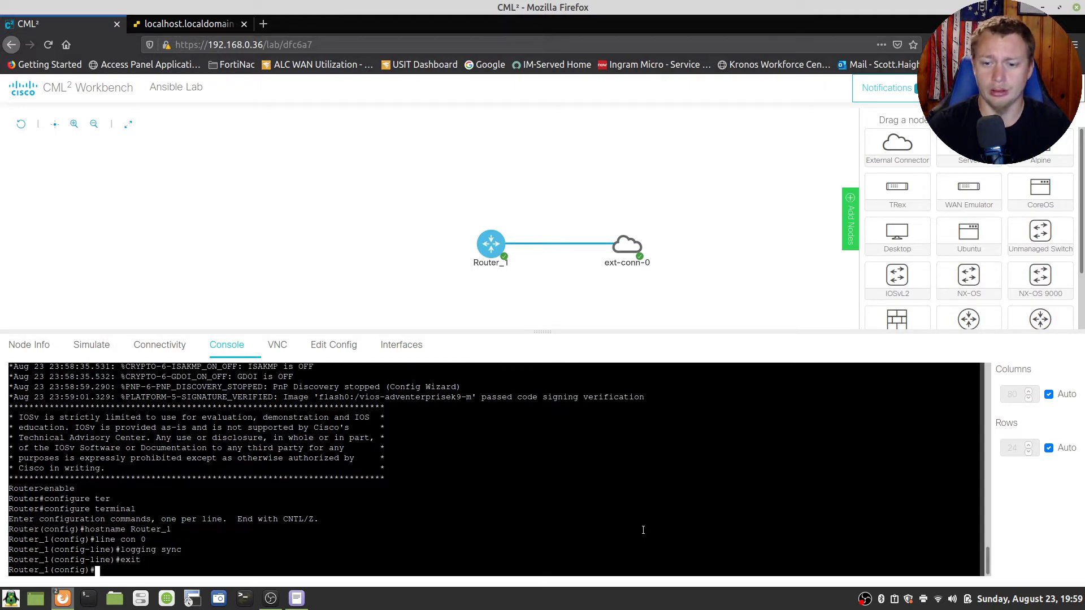
# Step: Give GigabitEthernet0/0 address 192.168.0.150 255.255.255.0 and bring it up
pyautogui.write('int gi 0/0')
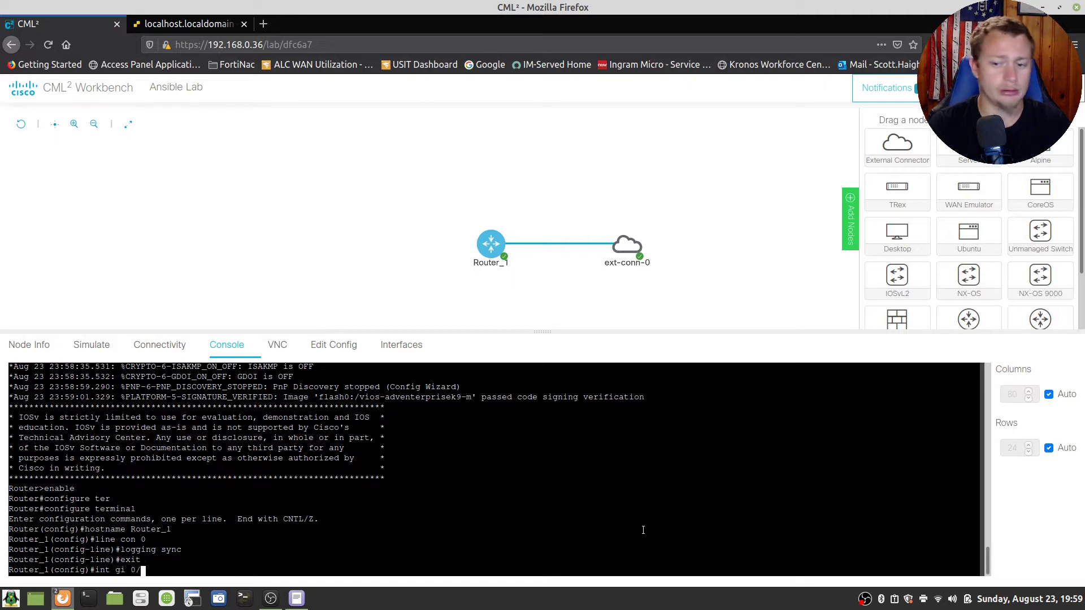
pyautogui.press('Return')
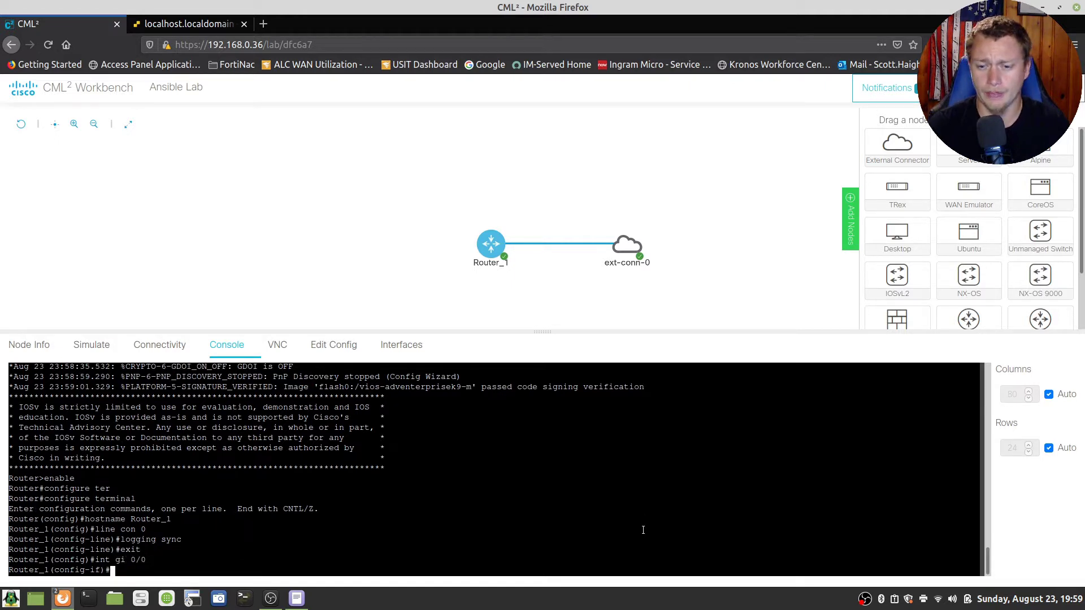
pyautogui.write('ip add')
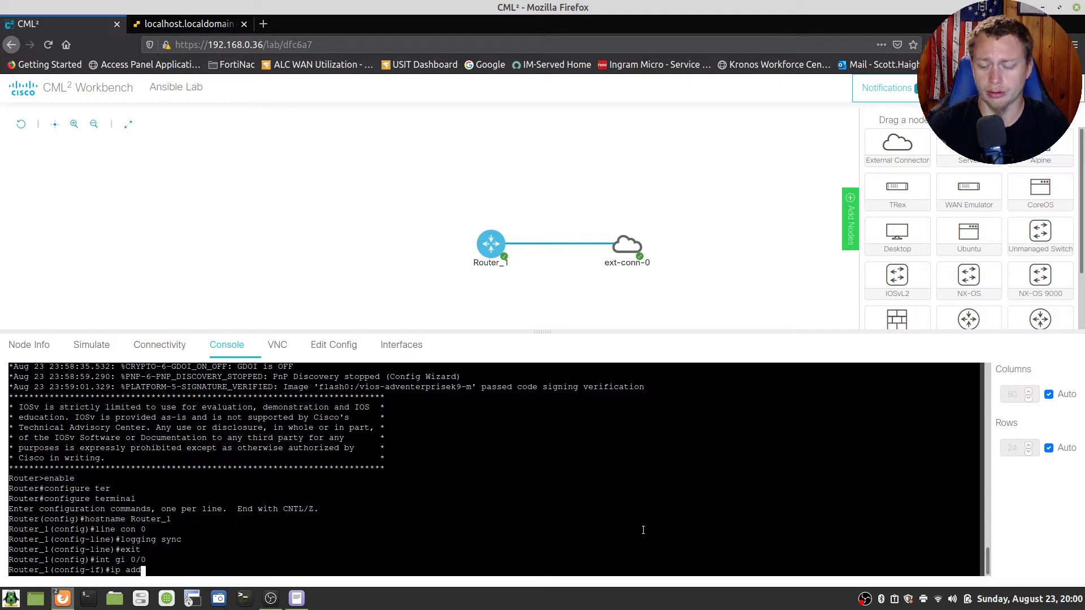
pyautogui.write(' 192.168.')
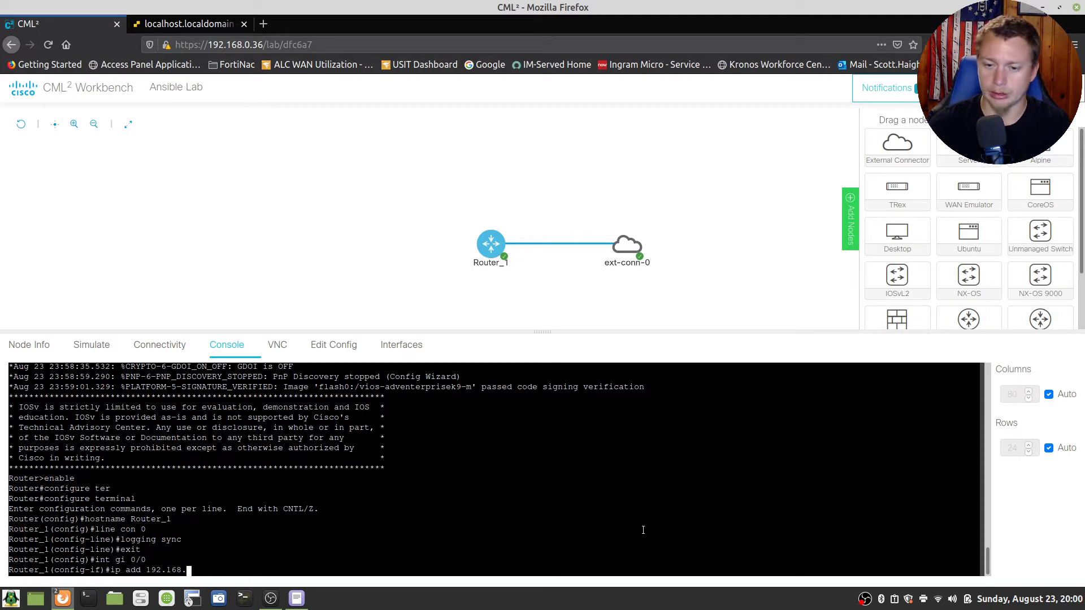
pyautogui.write('0.150 255')
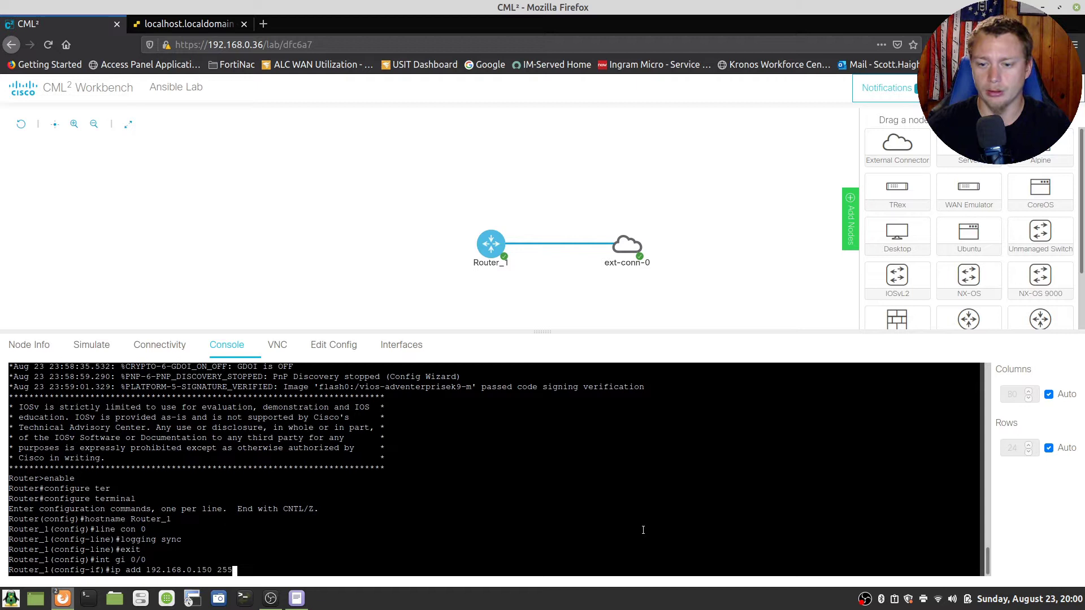
pyautogui.write('.255.255.0')
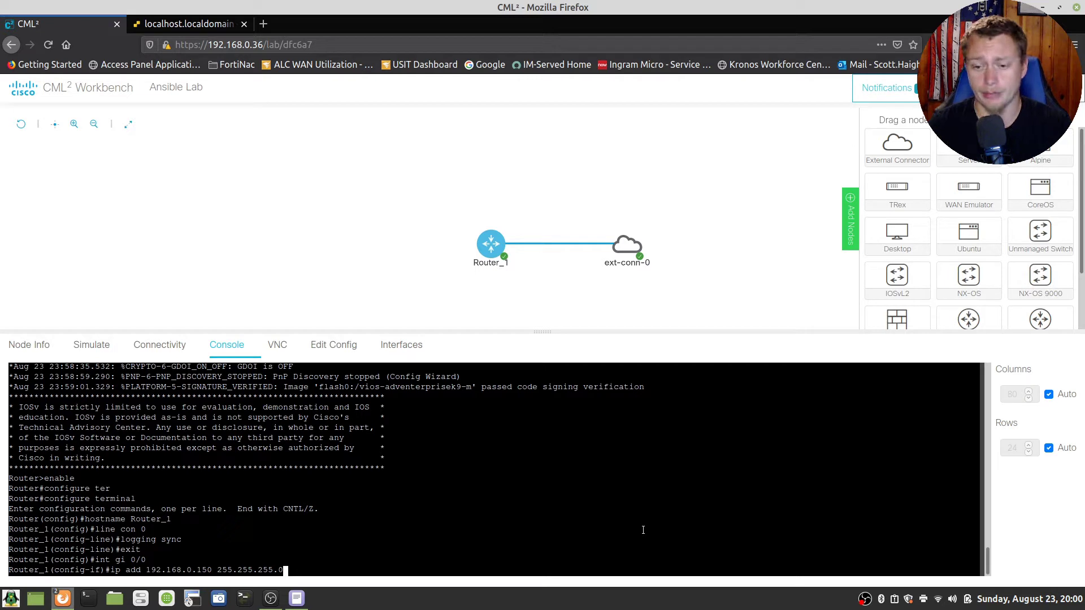
pyautogui.press('Return')
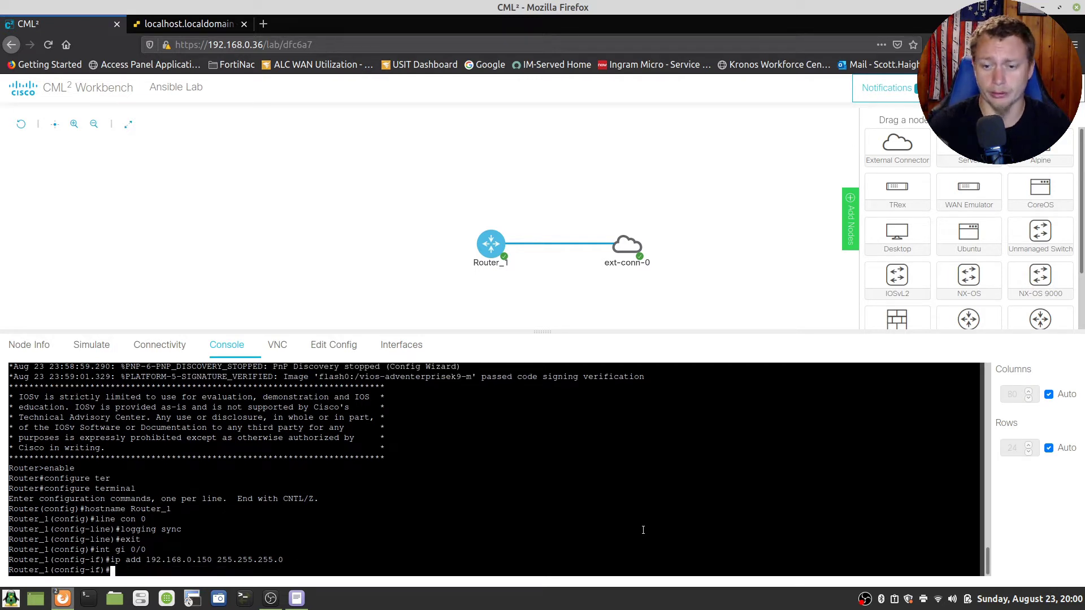
pyautogui.write('no shut')
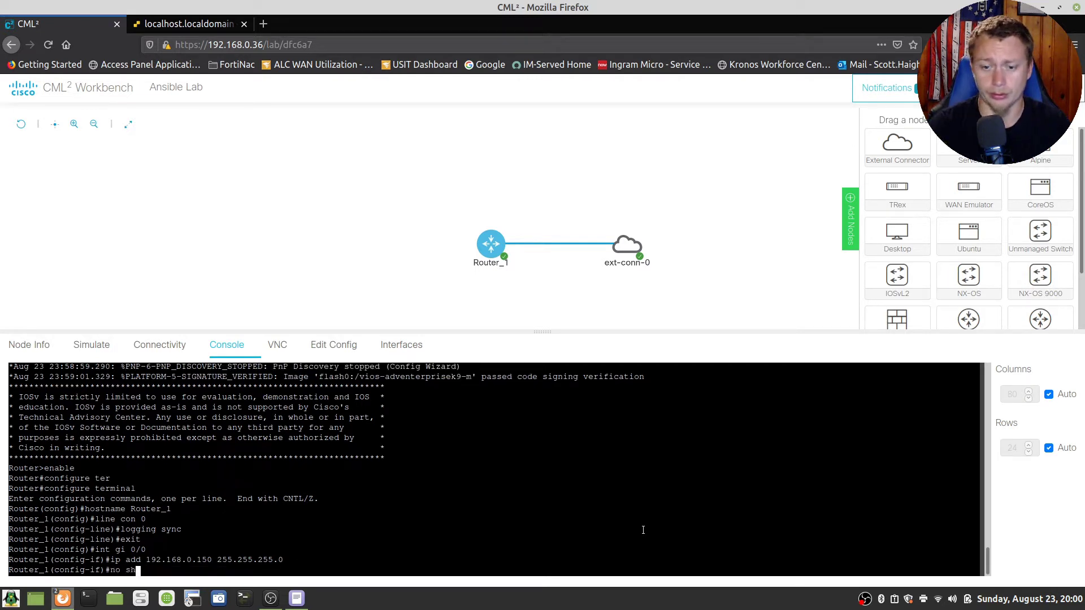
pyautogui.press('Return')
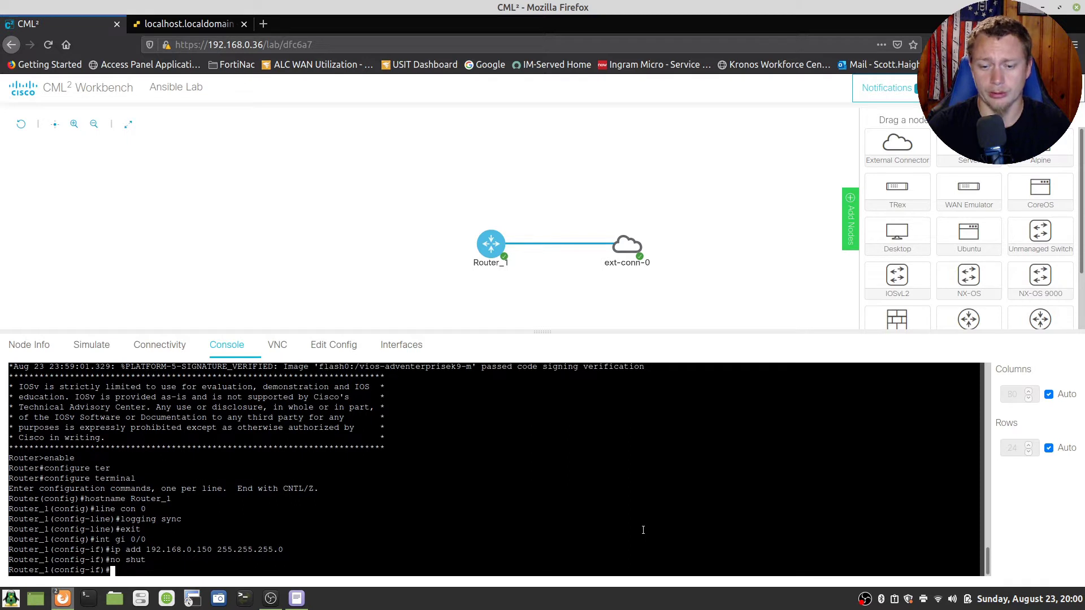
pyautogui.write('exit')
pyautogui.press('Return')
# Step: Set default gateway 192.168.0.1 and add default route 0.0.0.0 0.0.0.0 via 192.168.0.1
pyautogui.write('ip defaul')
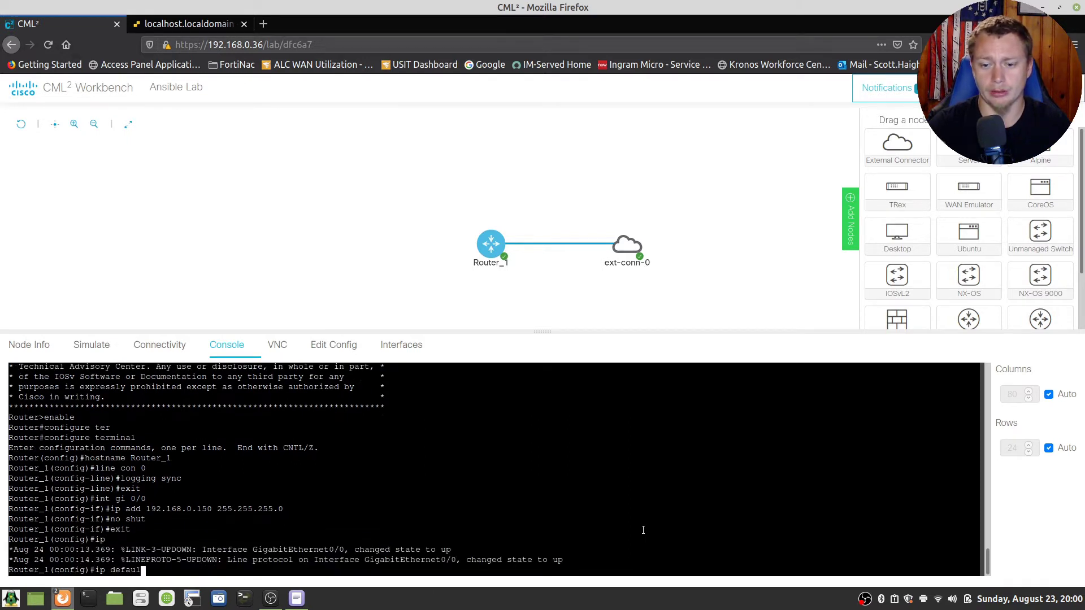
pyautogui.press('Tab')
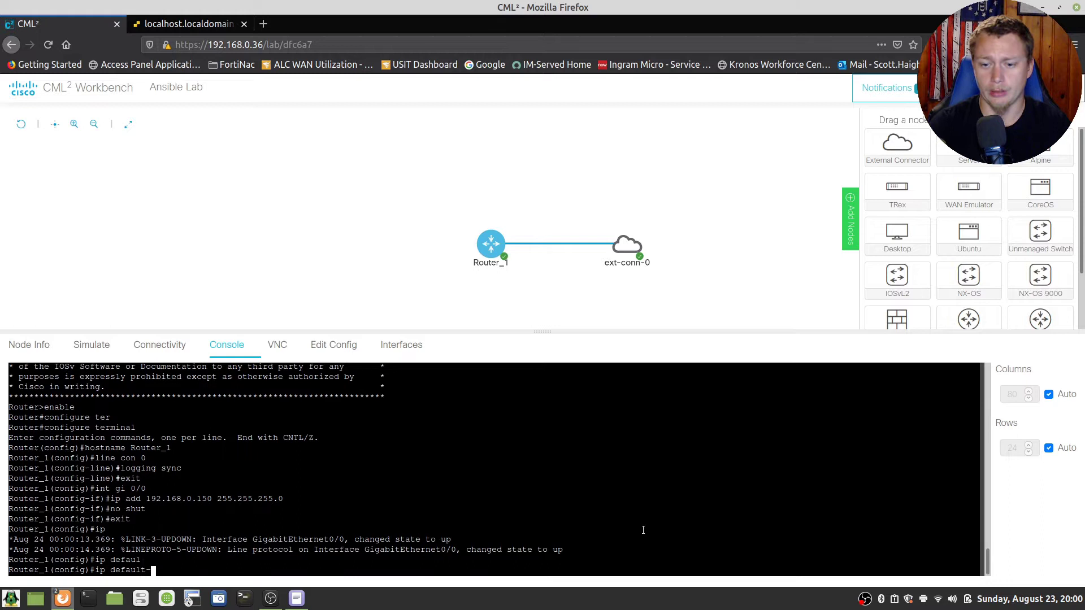
pyautogui.write('g')
pyautogui.press('Tab')
pyautogui.write('192')
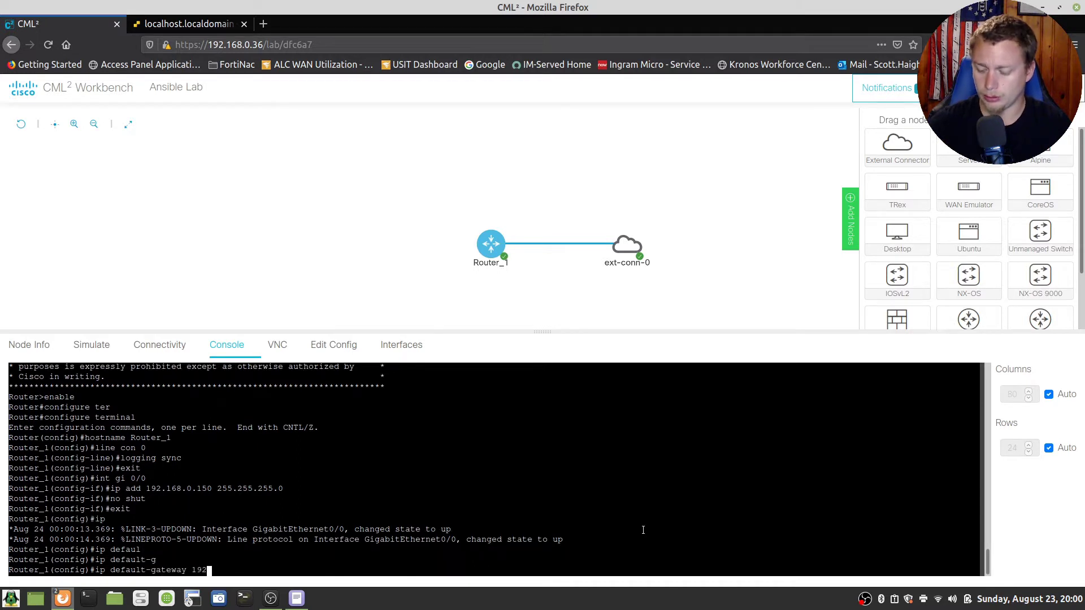
pyautogui.write('.168.0.0')
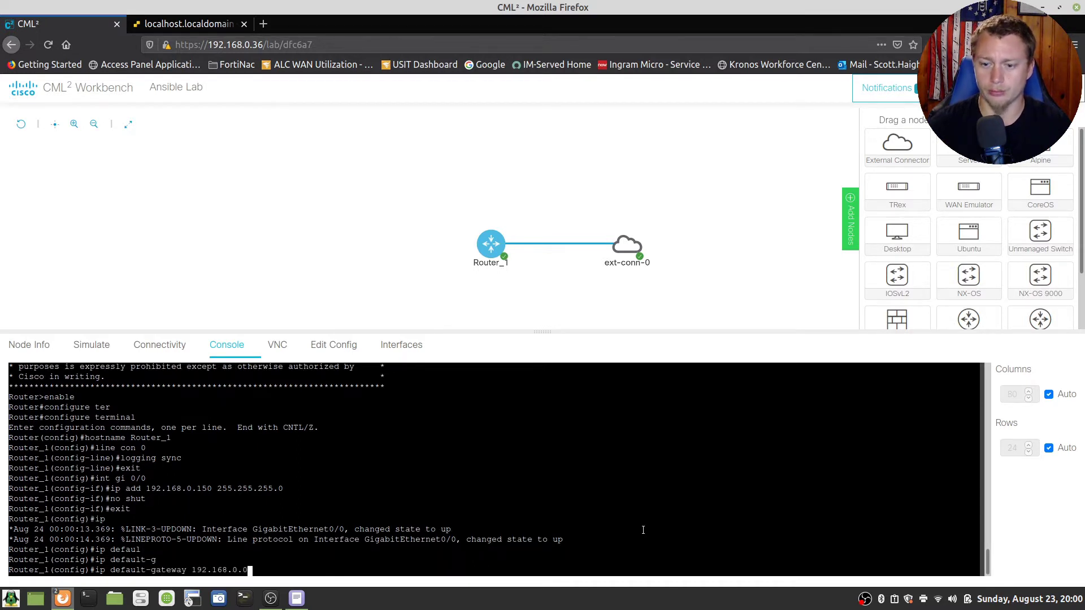
pyautogui.press('BackSpace')
pyautogui.write('1')
pyautogui.press('Return')
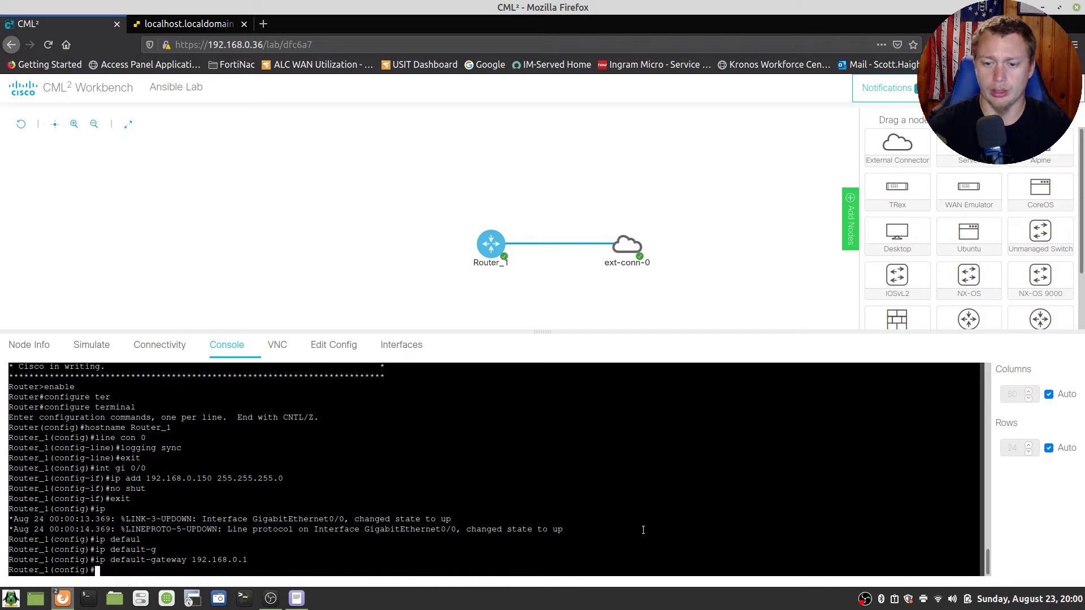
pyautogui.write('ip route ')
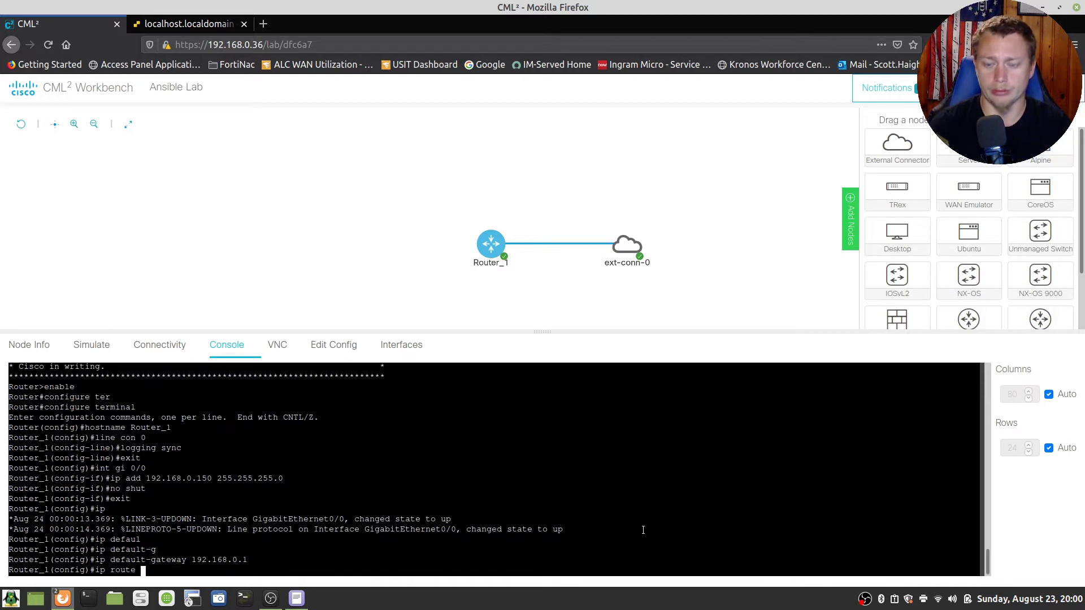
pyautogui.write('0.0.0.0 .0.0.0')
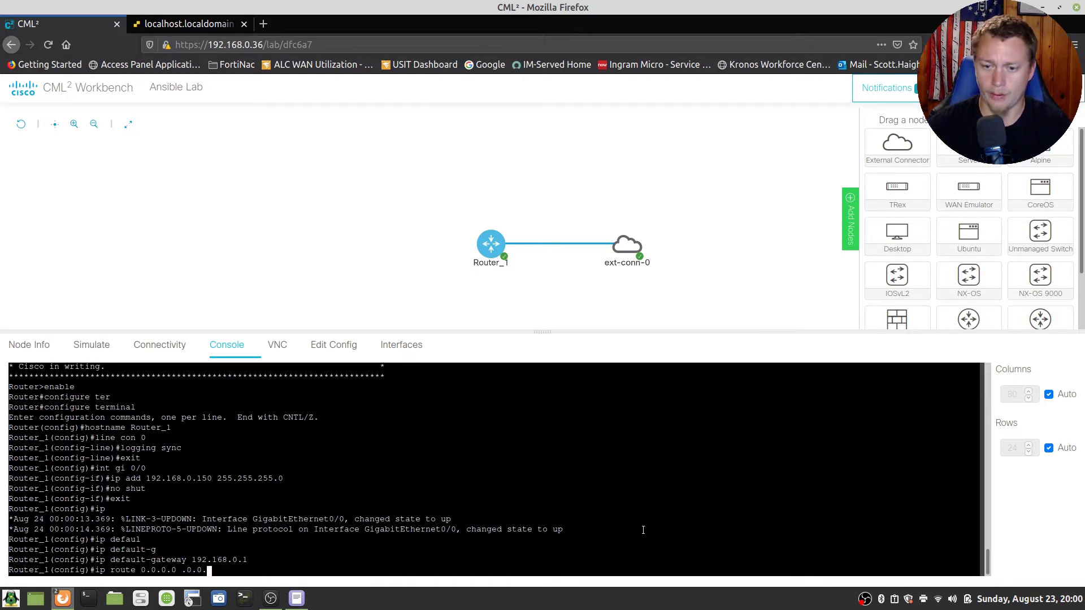
pyautogui.press('BackSpace')
pyautogui.press('BackSpace')
pyautogui.press('BackSpace')
pyautogui.press('BackSpace')
pyautogui.press('BackSpace')
pyautogui.press('BackSpace')
pyautogui.press('BackSpace')
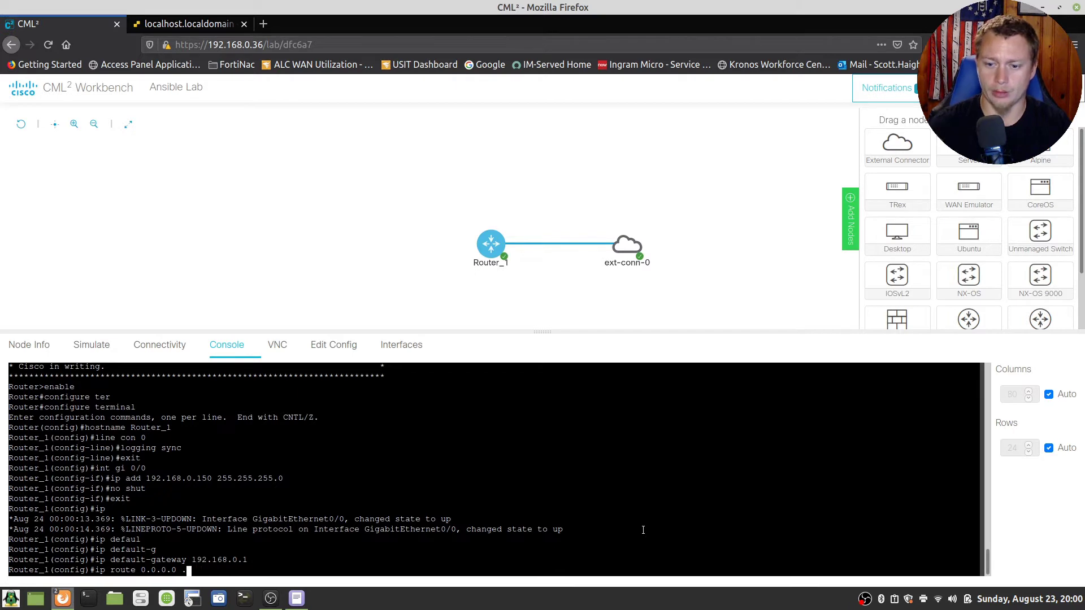
pyautogui.write('0.0.0.0')
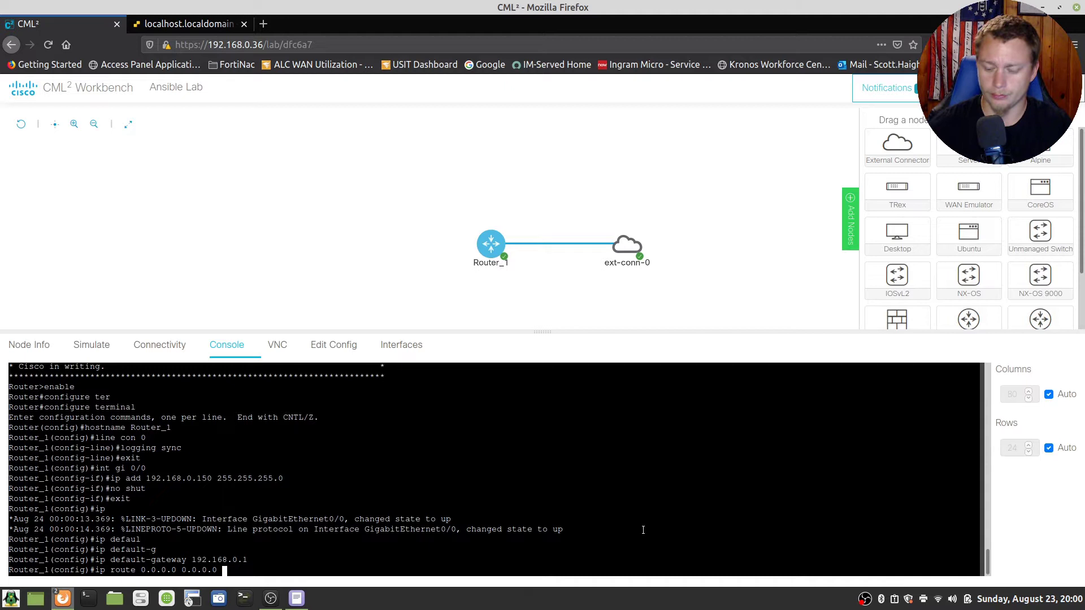
pyautogui.write(' 192.168.0.')
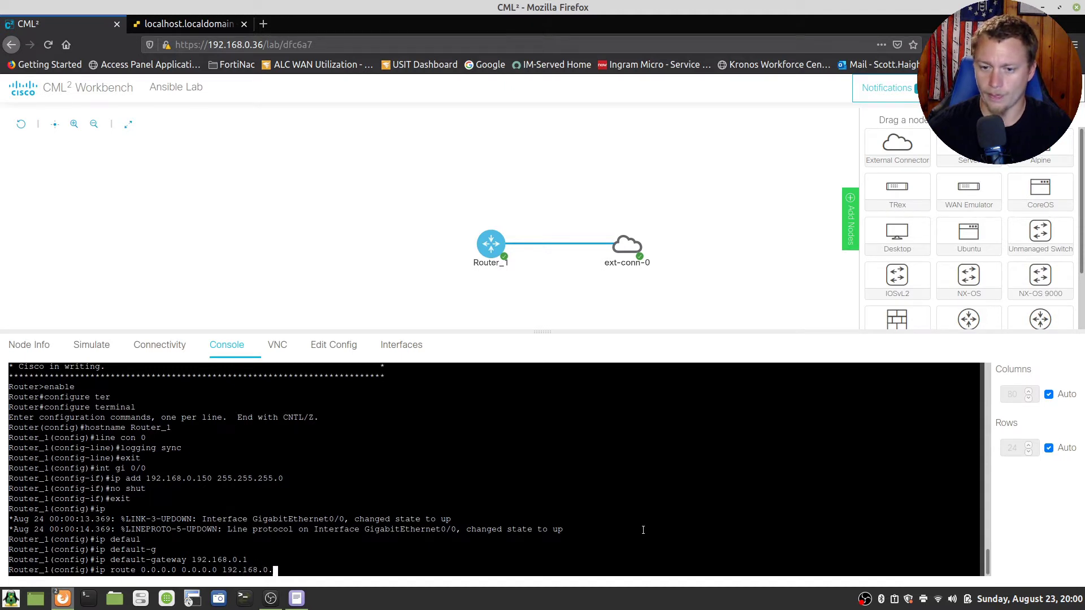
pyautogui.write('1')
pyautogui.press('Return')
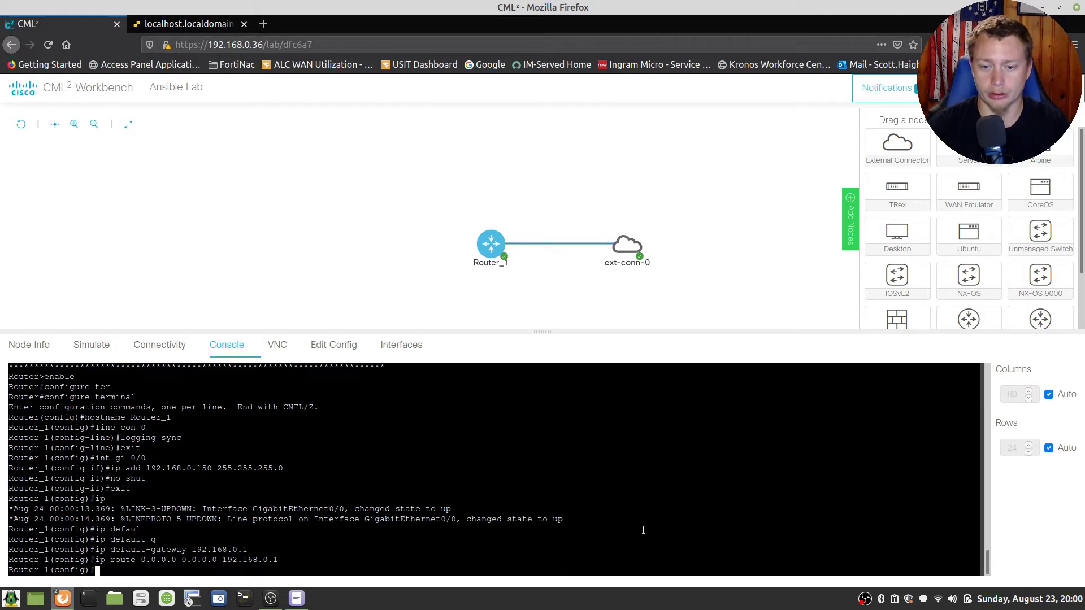
# Step: Exit configuration mode and save Router_1's running configuration with write
pyautogui.write('end')
pyautogui.press('Return')
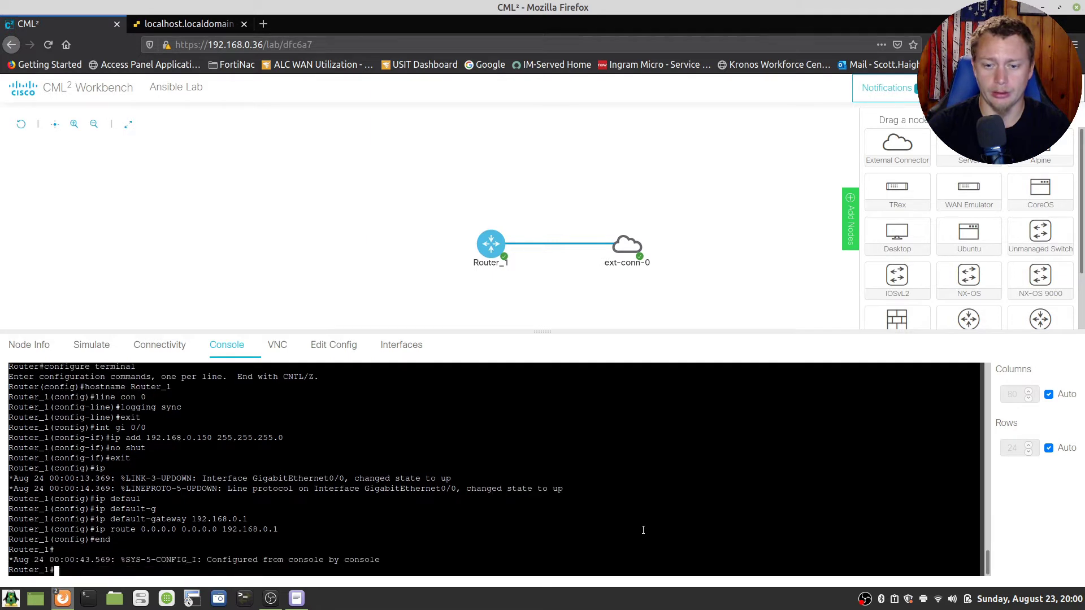
pyautogui.write('write')
pyautogui.press('Return')
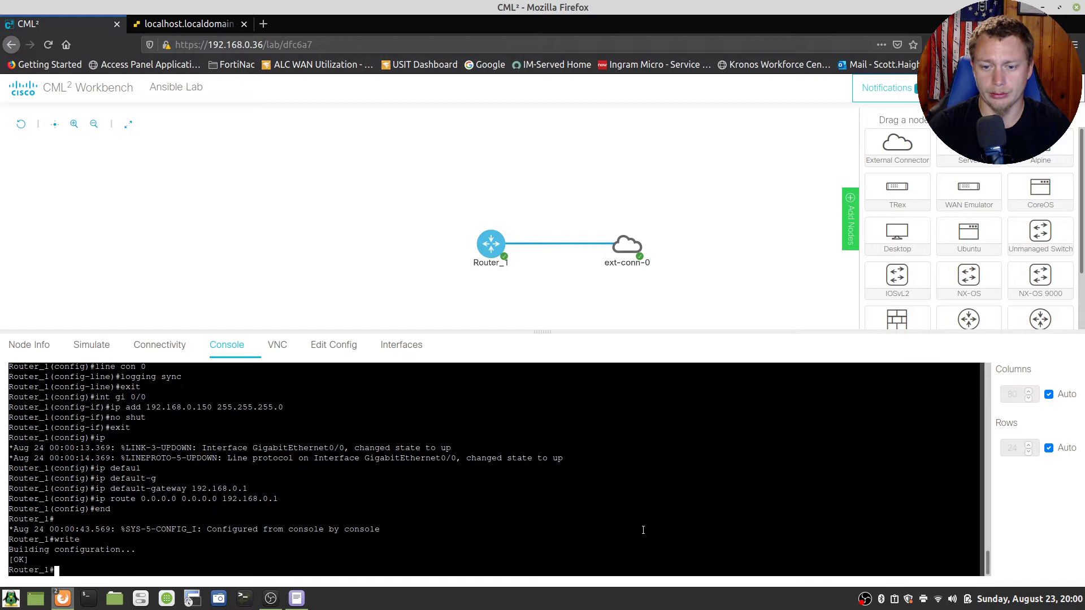
# Step: Ping 192.168.0.1 twice and check CDP neighbors, finding no connectivity
pyautogui.write('ping ')
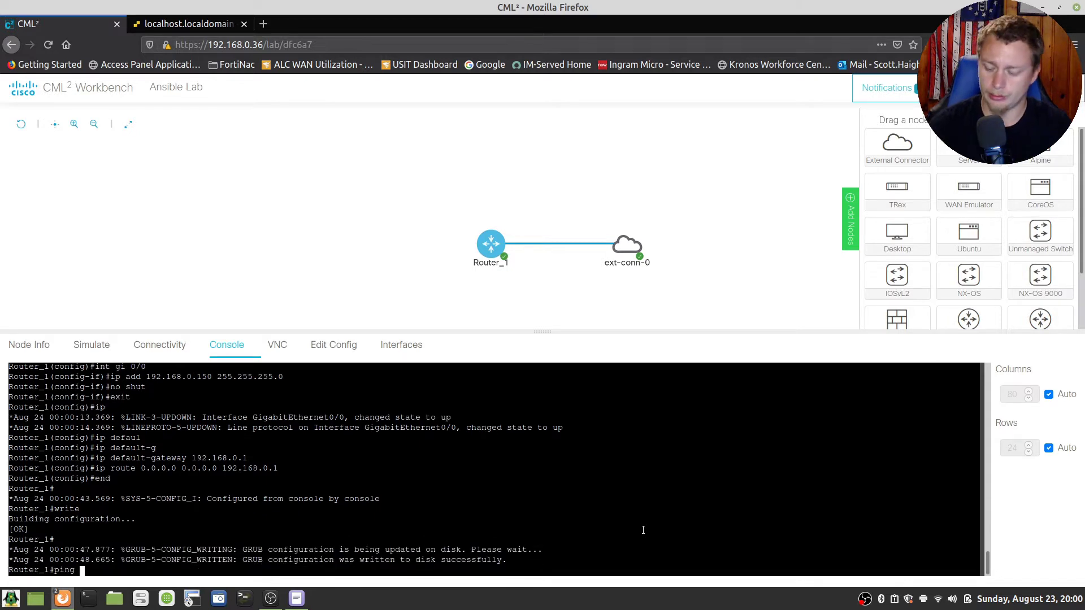
pyautogui.write('192.168.0.1')
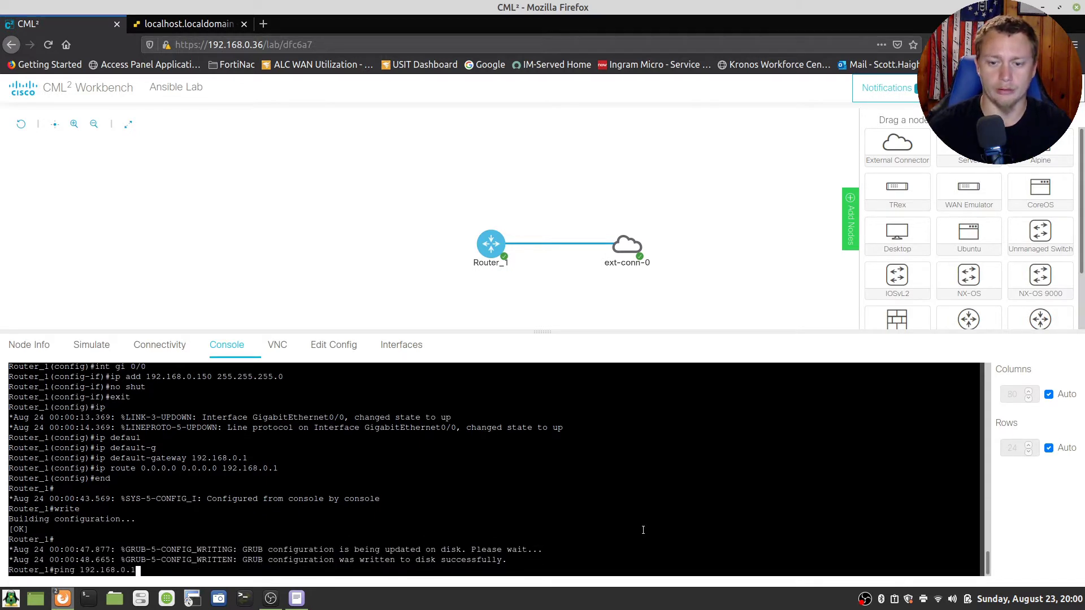
pyautogui.press('Return')
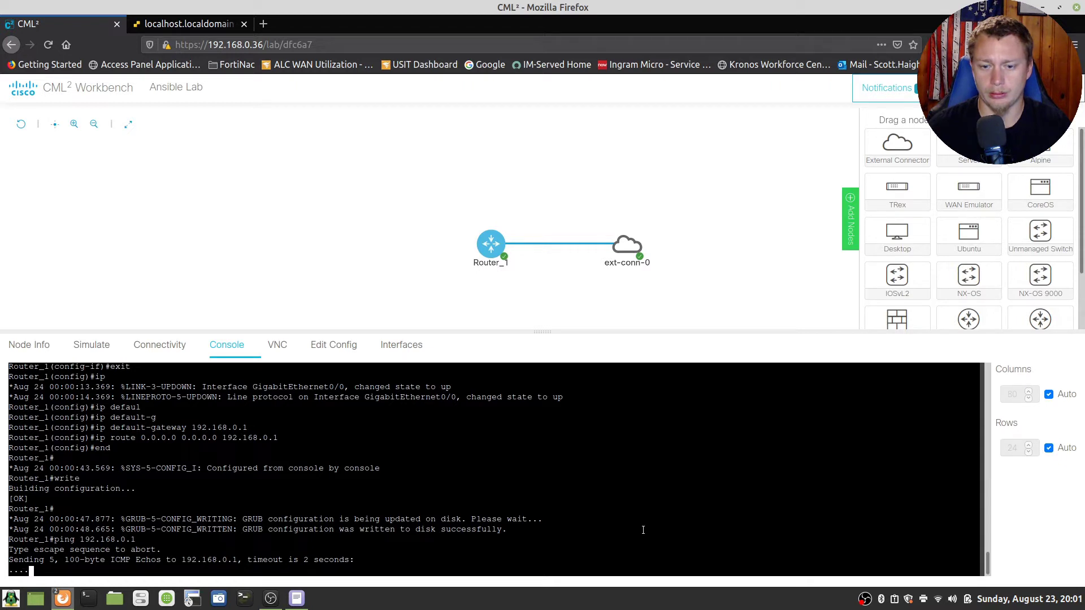
pyautogui.press('Up')
pyautogui.press('Return')
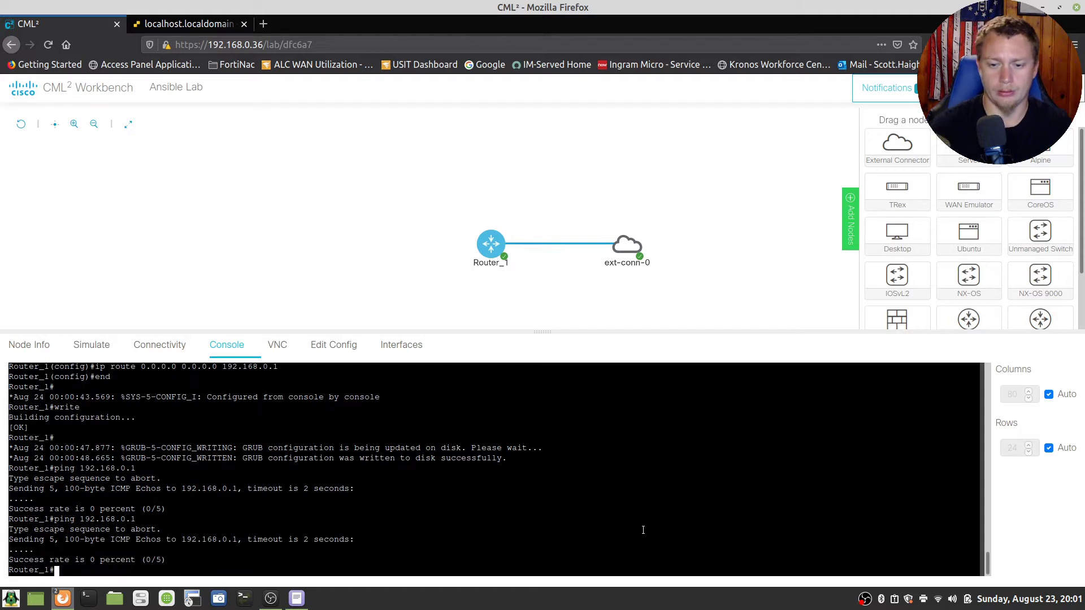
pyautogui.write('show cdp nei')
pyautogui.press('Return')
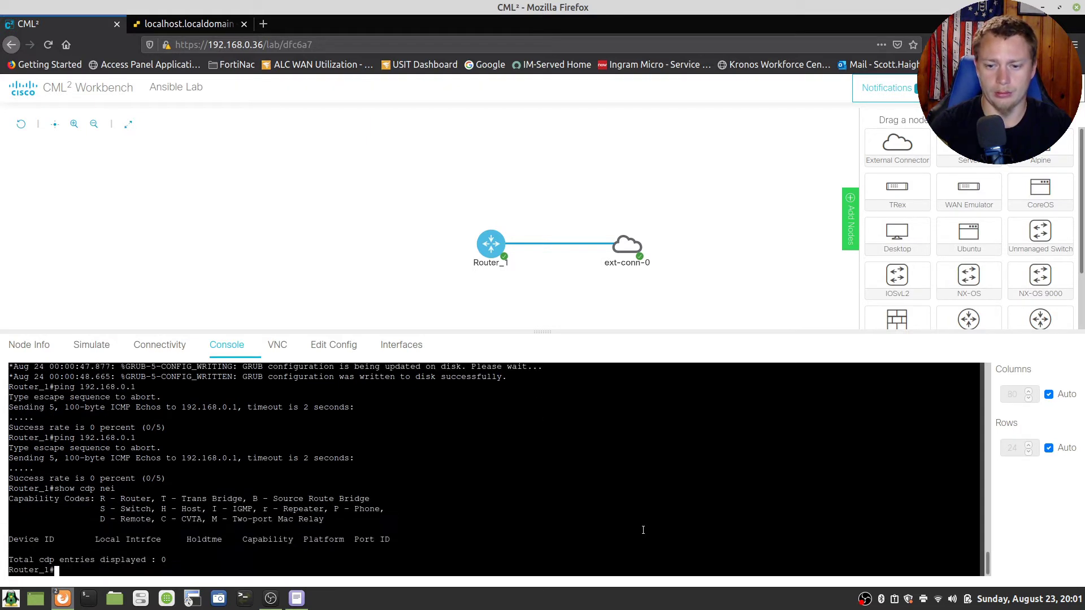
pyautogui.press('Return')
pyautogui.press('Return')
pyautogui.press('Return')
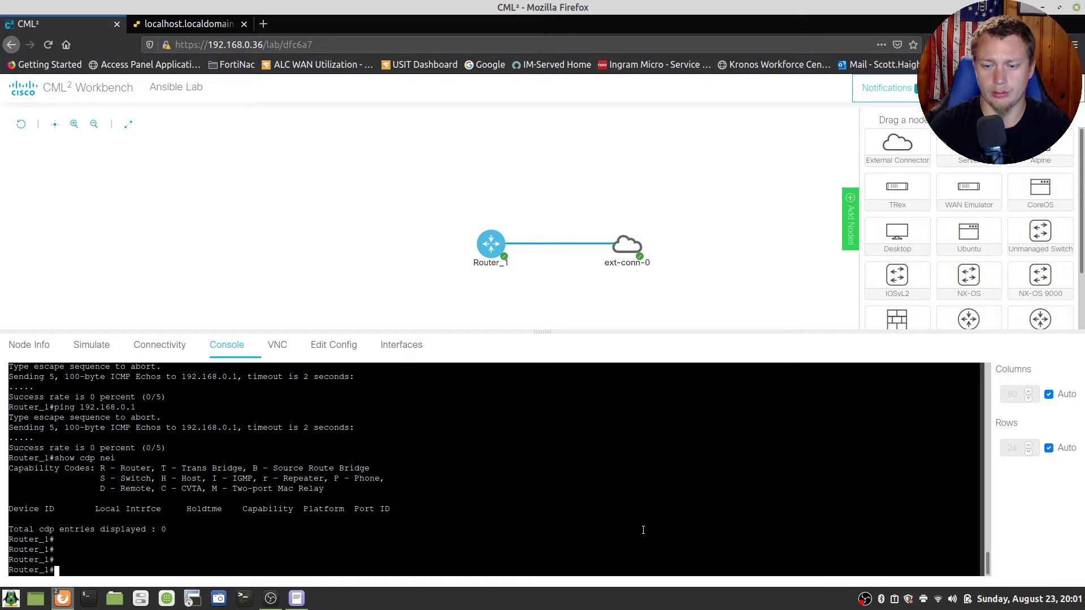
# Step: Stop the ext-conn-0 external connector and start it again
pyautogui.moveTo(626, 244)
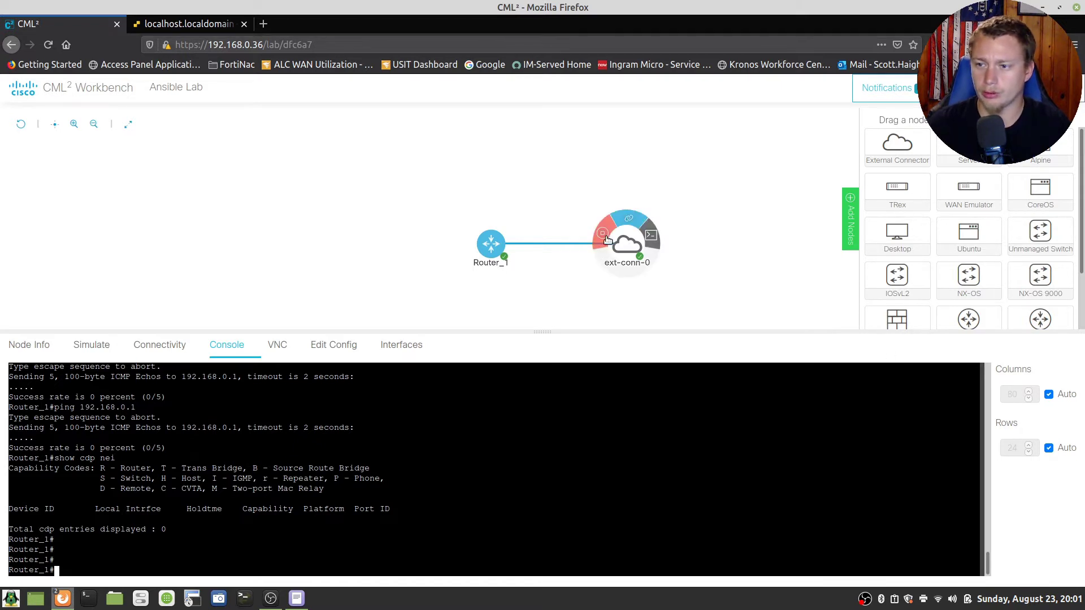
pyautogui.click(607, 240)
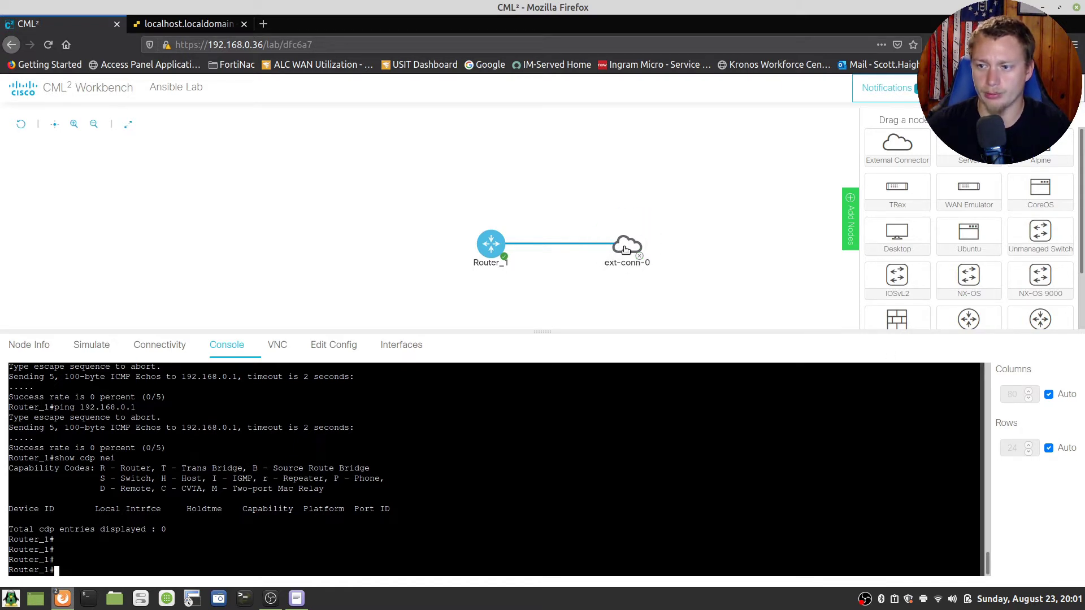
pyautogui.click(625, 251)
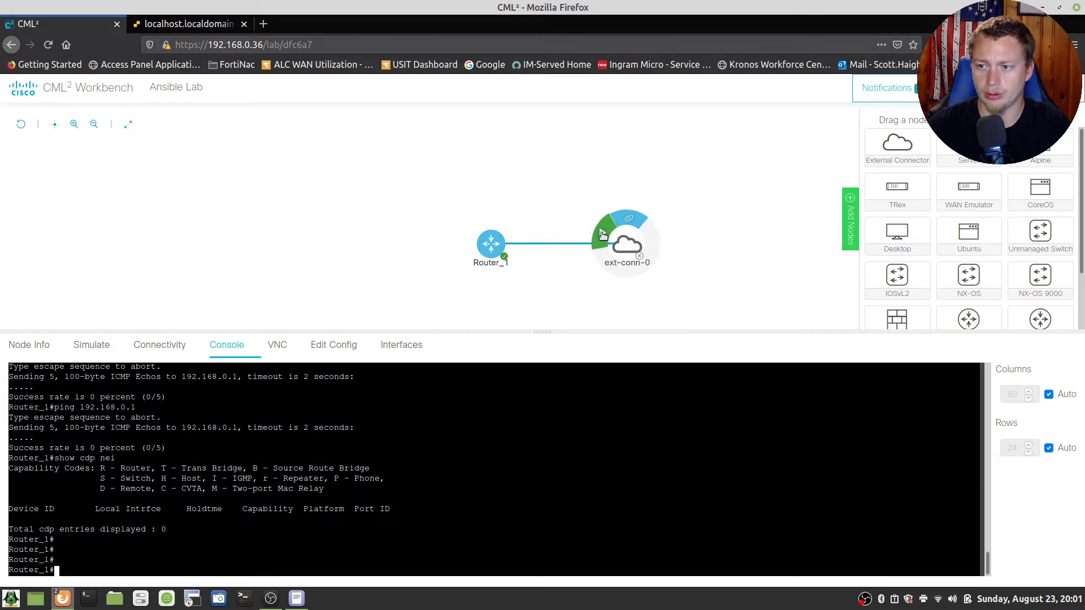
pyautogui.click(603, 235)
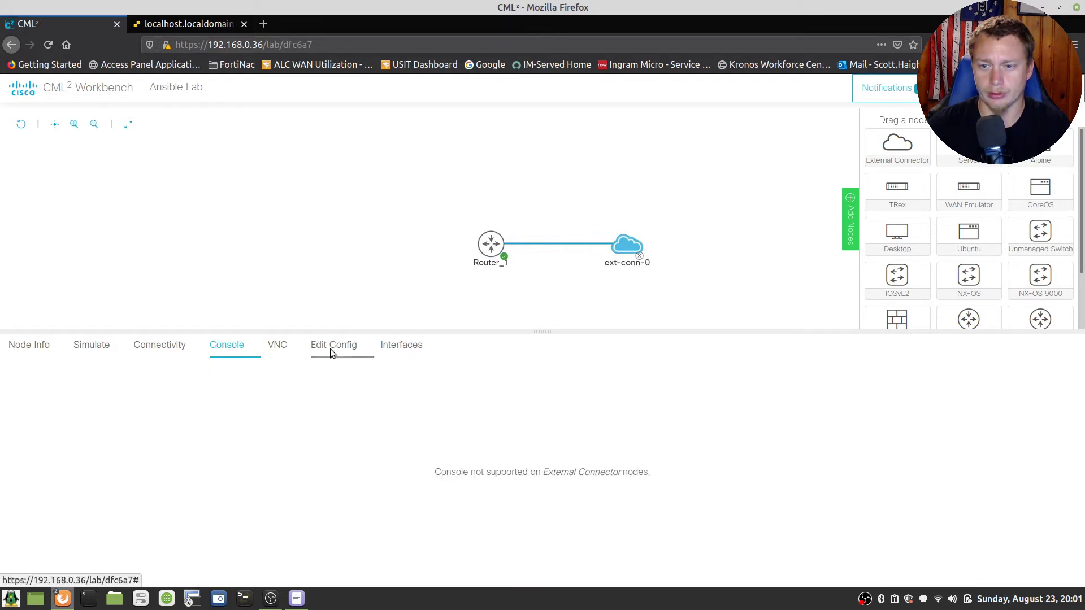
# Step: Attempt to wipe ext-conn-0 from its Simulate controls, then return to Router_1's console
pyautogui.click(331, 346)
pyautogui.click(90, 347)
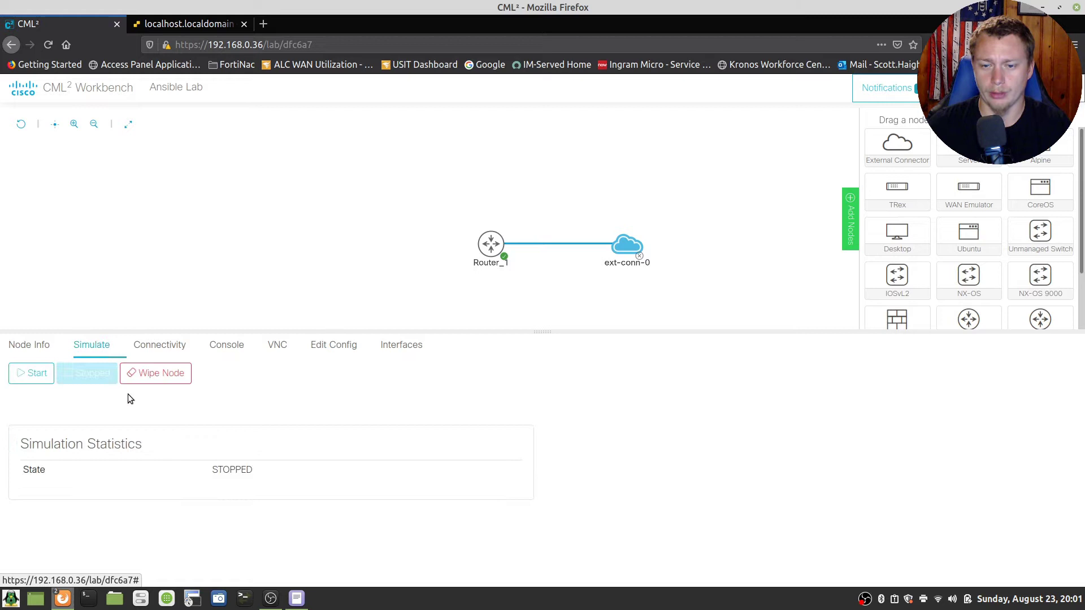
pyautogui.click(156, 374)
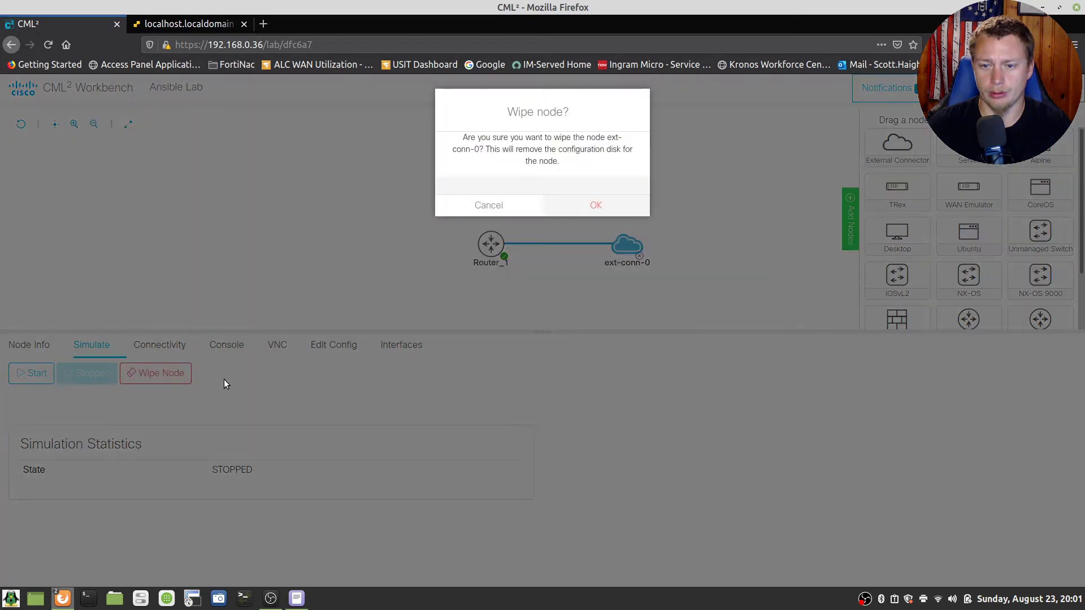
pyautogui.click(599, 212)
pyautogui.click(333, 346)
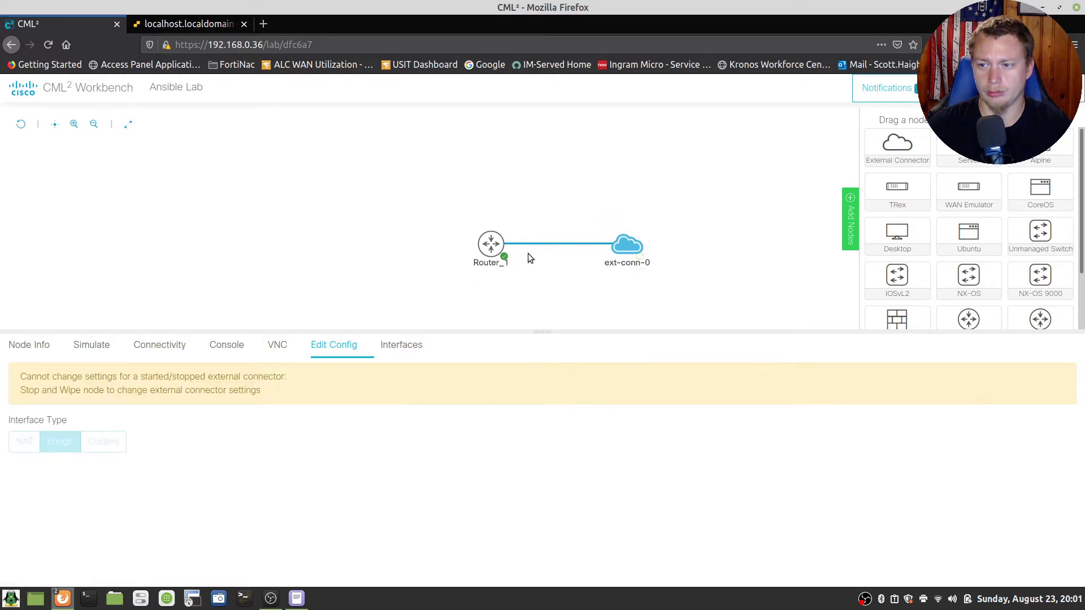
pyautogui.moveTo(620, 255)
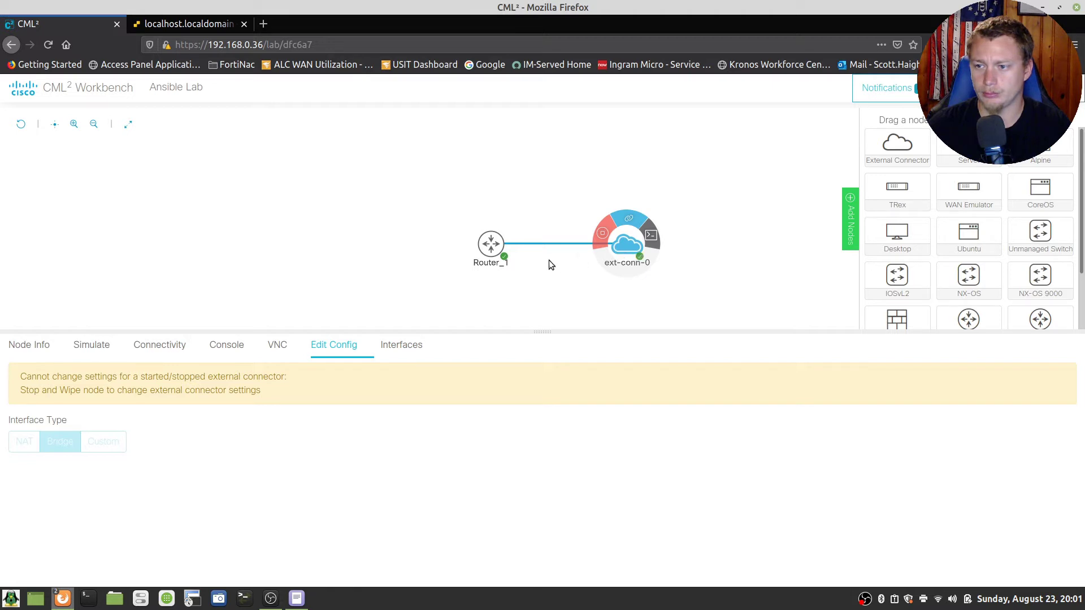
pyautogui.click(502, 248)
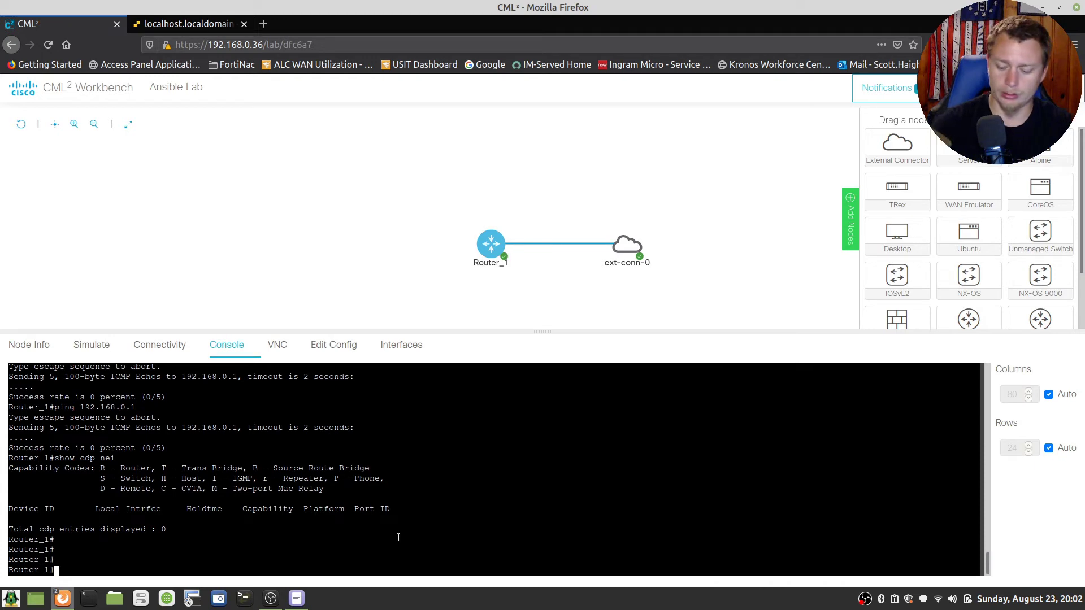
# Step: Recheck CDP neighbors and re-ping 192.168.0.1 twice, now succeeding at 80% then 100%
pyautogui.write('show cdp nei')
pyautogui.press('Return')
pyautogui.press('Up')
pyautogui.press('Up')
pyautogui.press('Up')
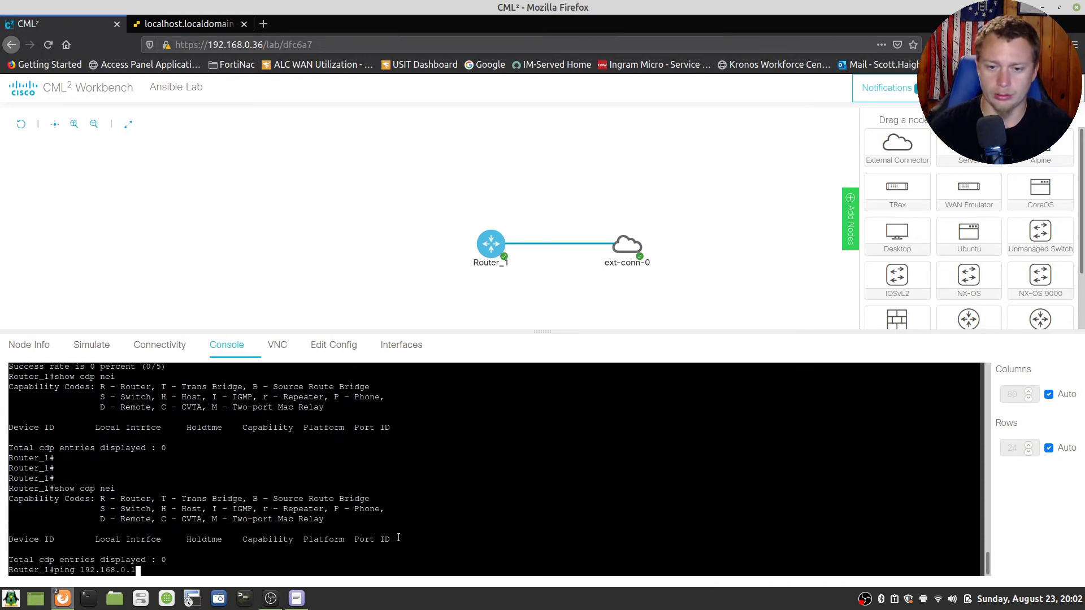
pyautogui.press('Return')
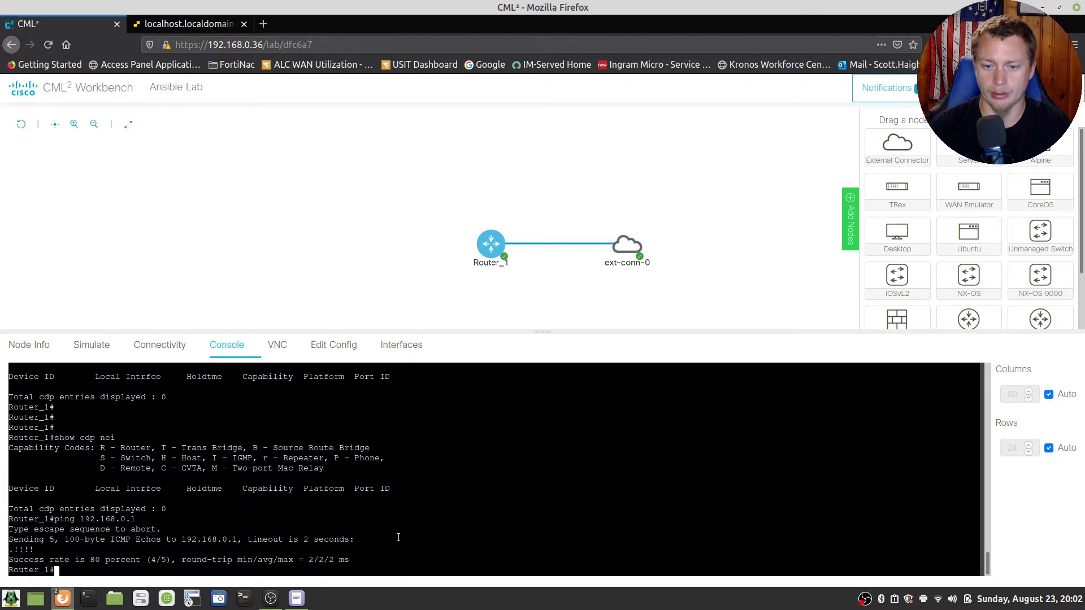
pyautogui.press('Return')
pyautogui.press('Return')
pyautogui.press('Up')
pyautogui.press('Return')
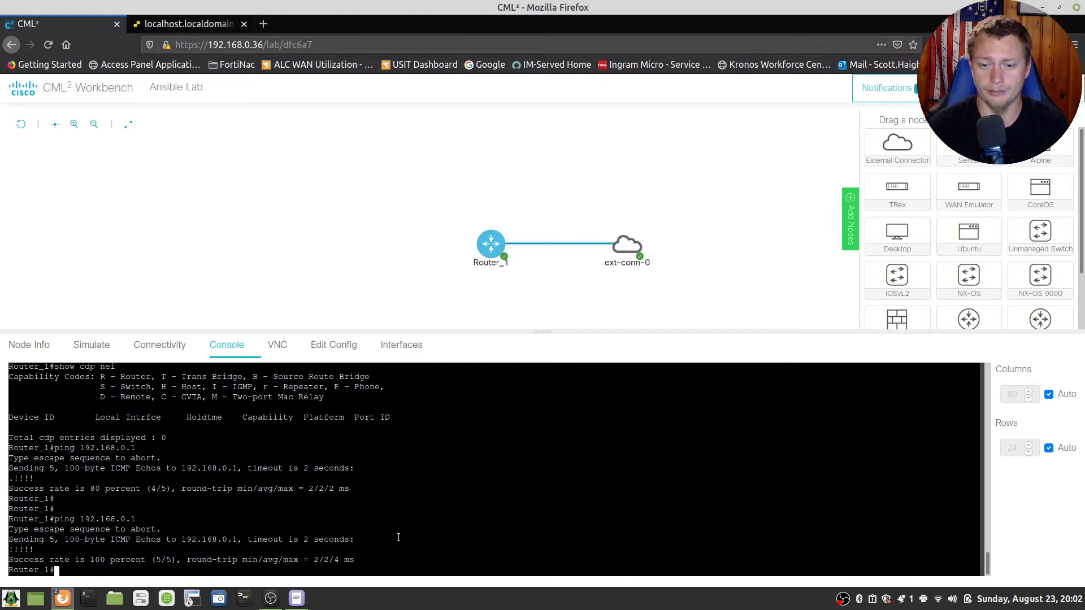
# Step: Create OSPF routing process 1 on Router_1
pyautogui.write('config t')
pyautogui.press('Return')
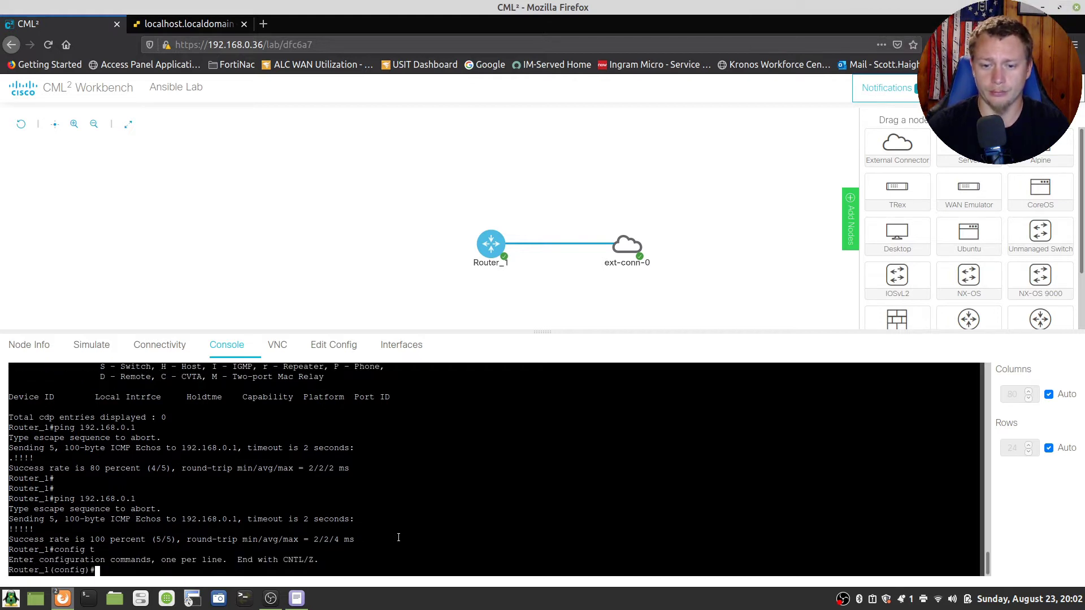
pyautogui.write('router sopf')
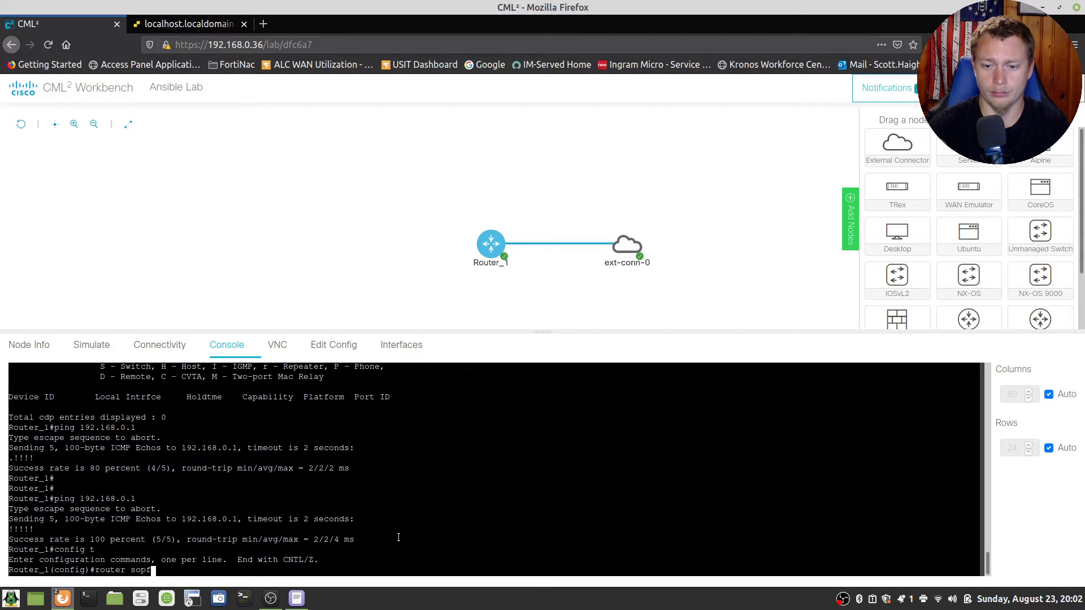
pyautogui.press('BackSpace')
pyautogui.press('BackSpace')
pyautogui.press('BackSpace')
pyautogui.press('BackSpace')
pyautogui.press('BackSpace')
pyautogui.write('os')
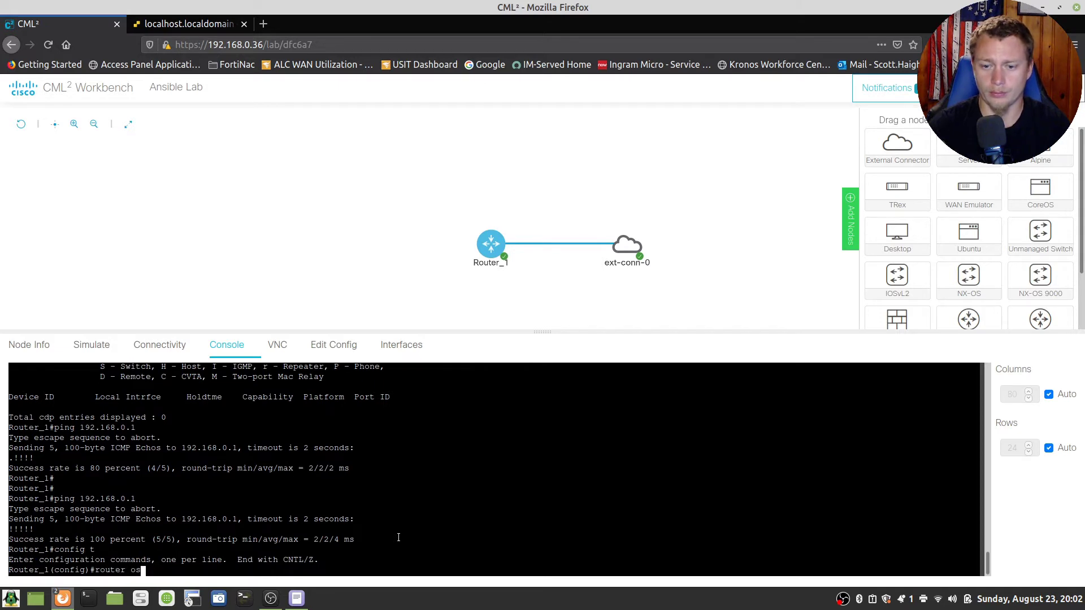
pyautogui.write('pf 1')
pyautogui.press('Return')
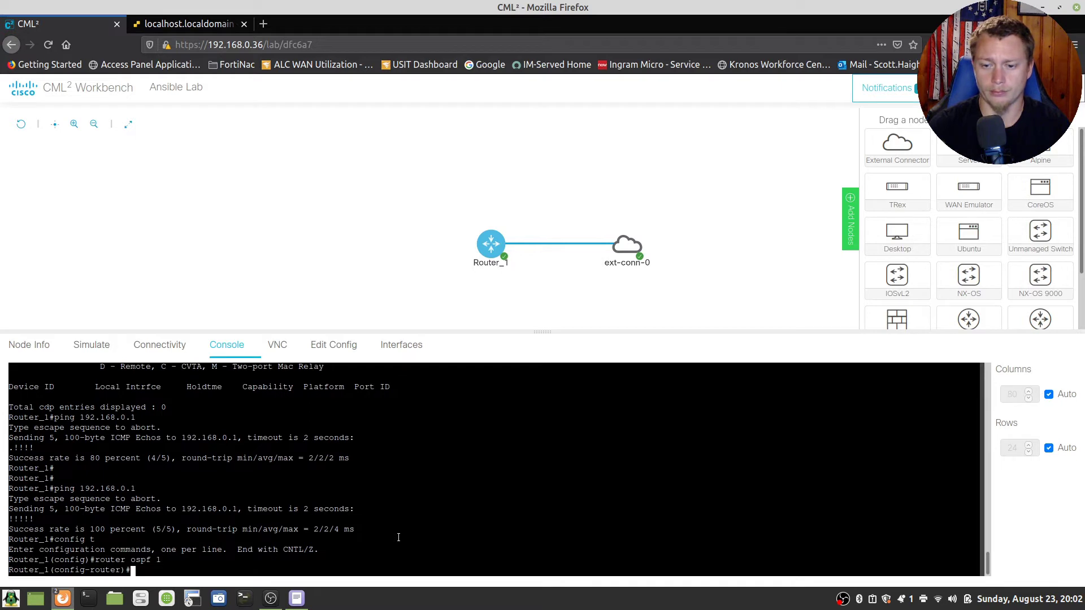
pyautogui.write('exit')
pyautogui.press('Return')
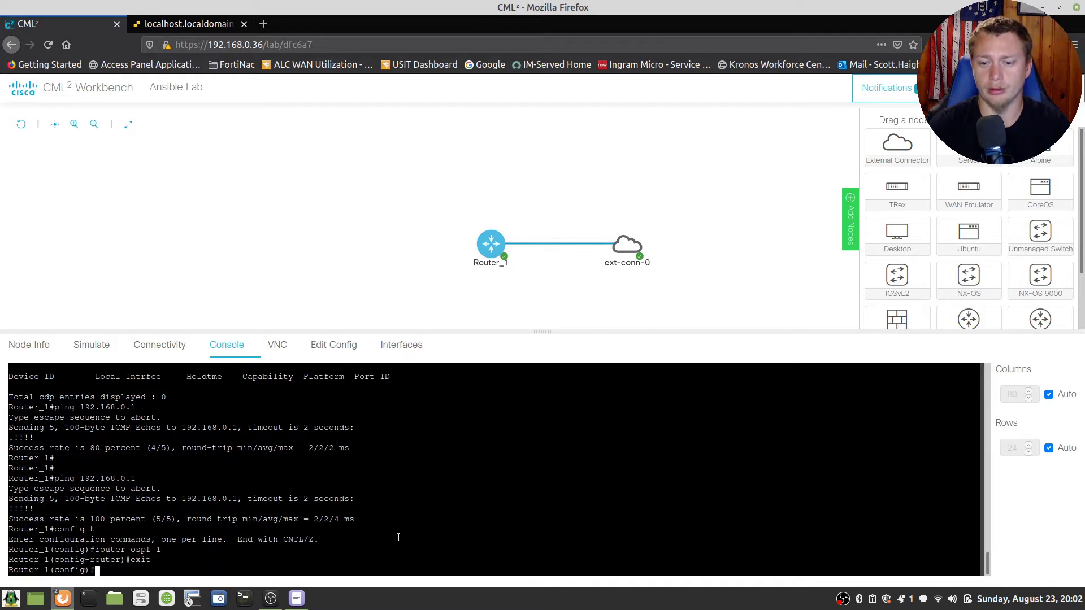
# Step: Place interface Gi0/0 into OSPF process 1 area 0
pyautogui.write('i')
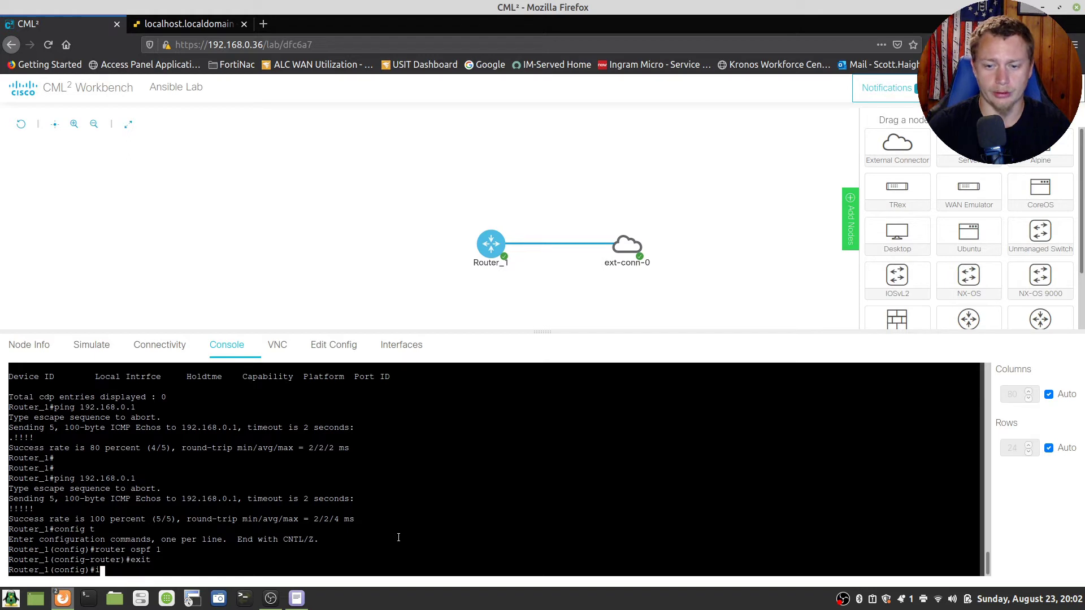
pyautogui.write('nt gi 0/0')
pyautogui.press('Return')
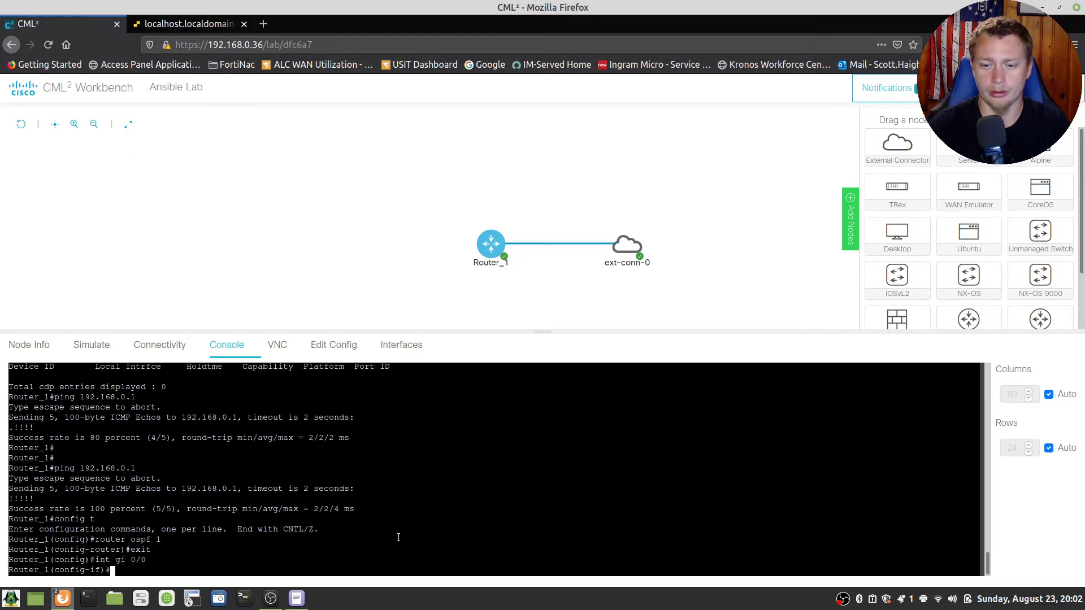
pyautogui.write('ip ospf ')
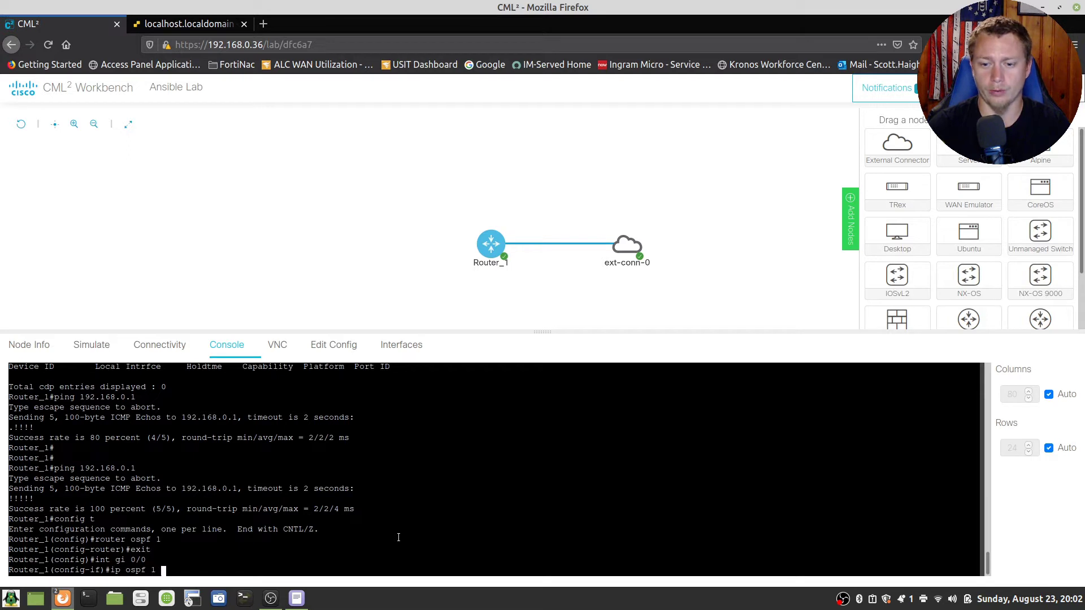
pyautogui.write('1 area 0')
pyautogui.press('Return')
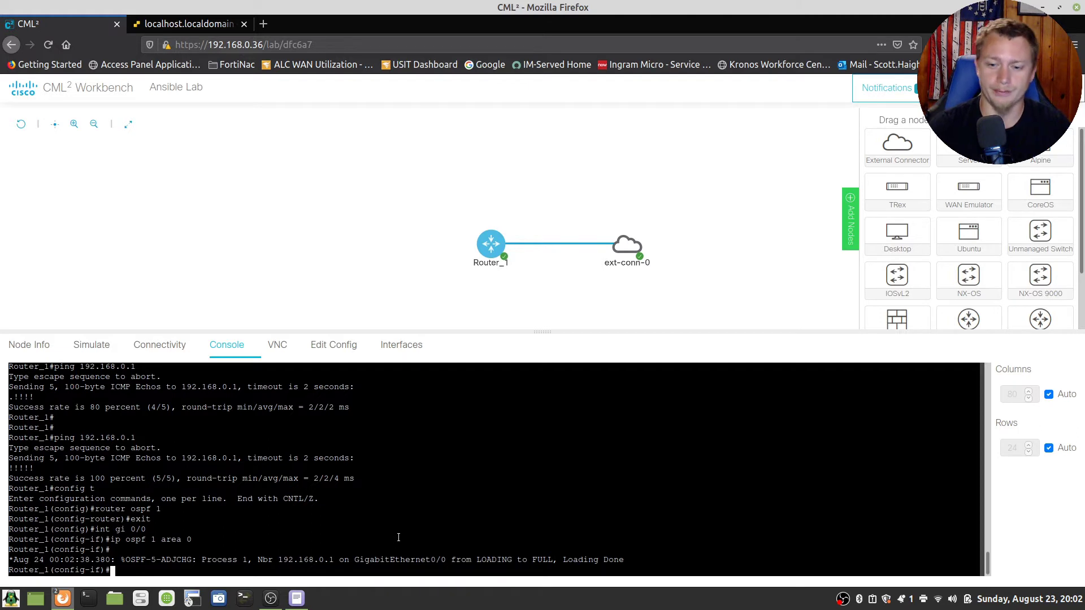
pyautogui.write('exit')
pyautogui.press('Return')
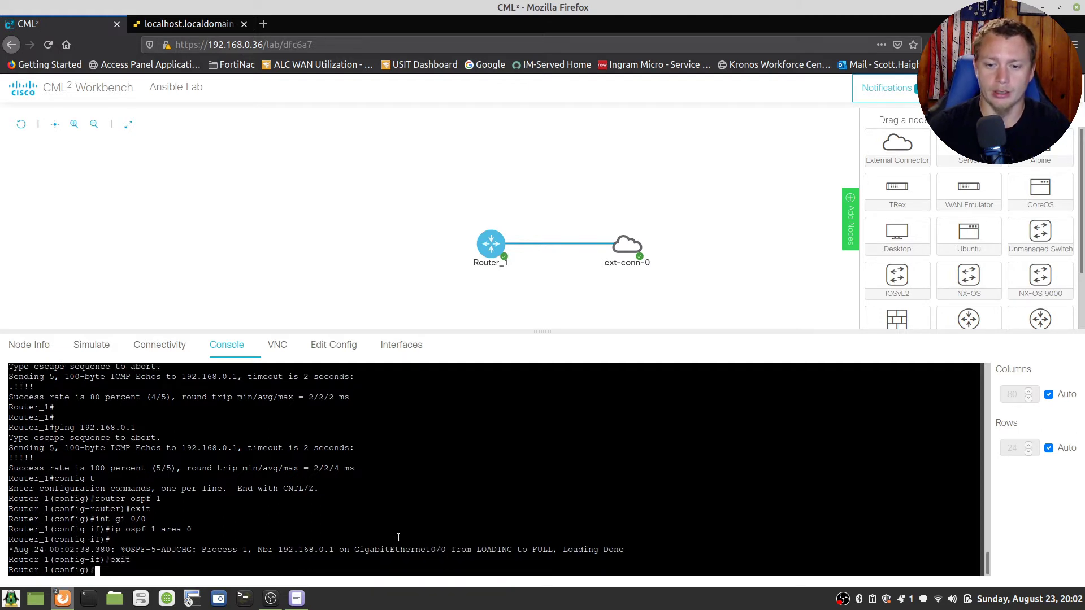
# Step: Configure OSPF 1 with default-information originate always
pyautogui.write('router ospf')
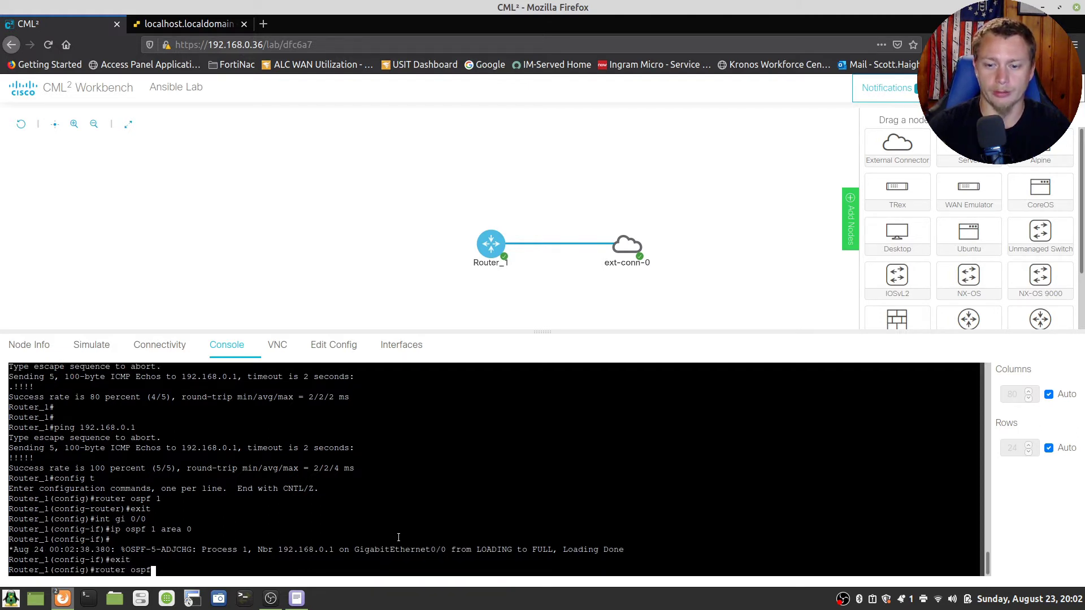
pyautogui.write(' 1')
pyautogui.press('Return')
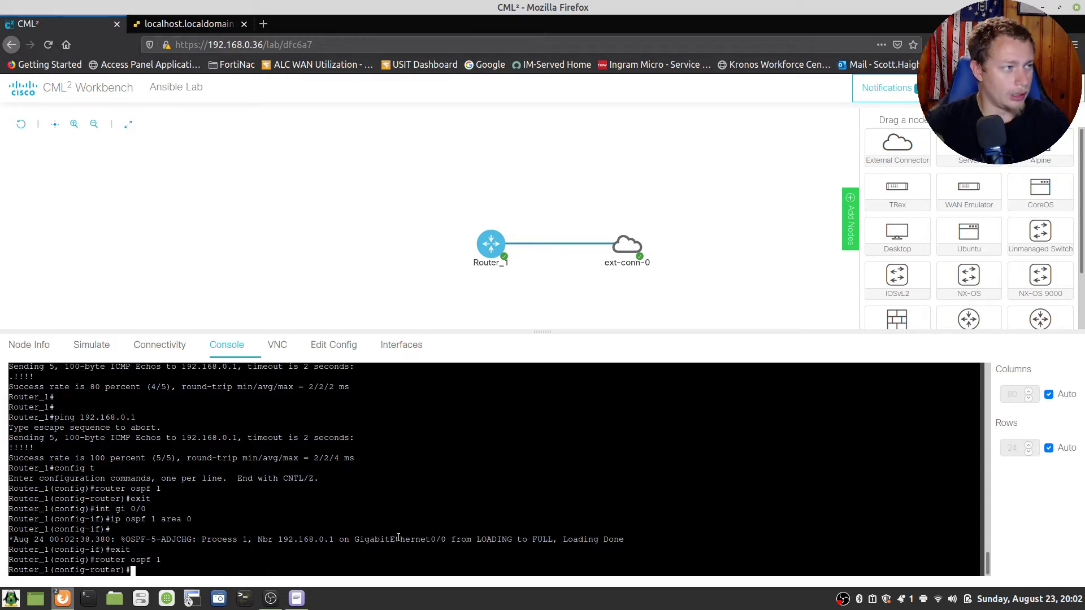
pyautogui.write('de')
pyautogui.press('Tab')
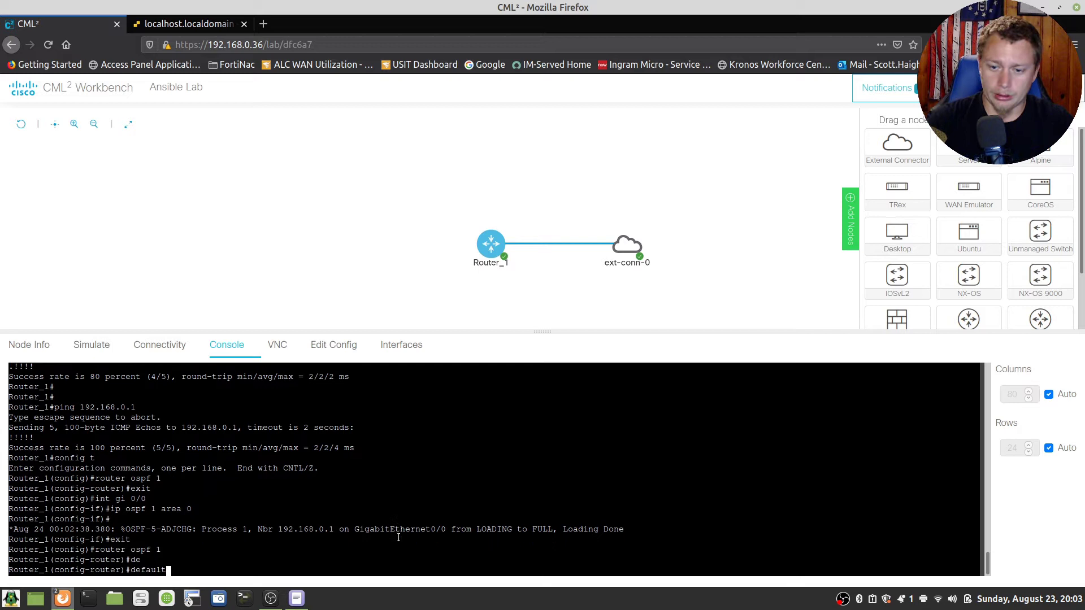
pyautogui.write('-in')
pyautogui.press('Tab')
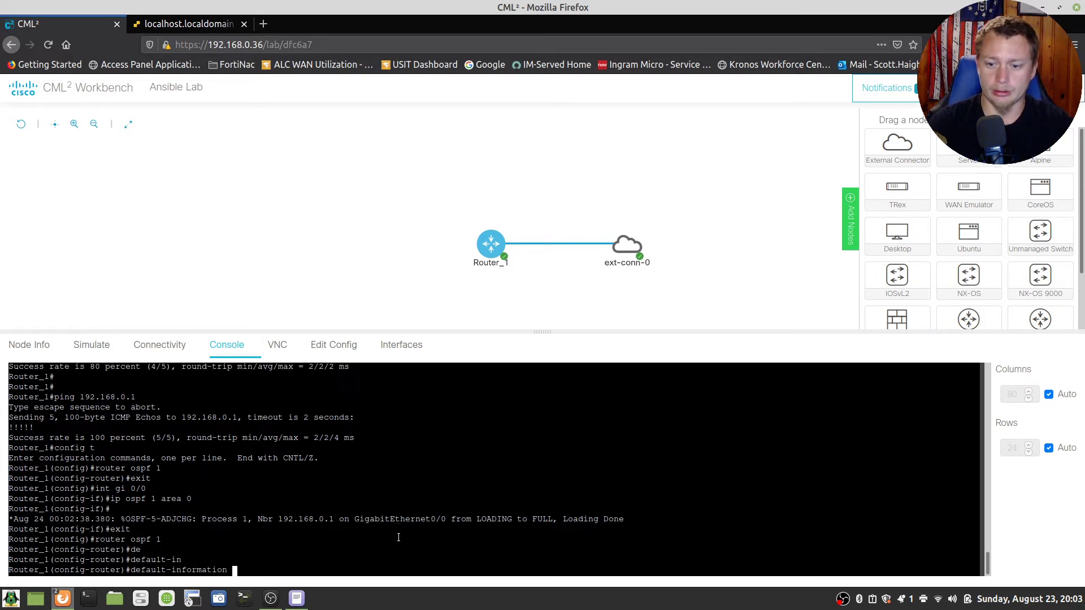
pyautogui.write('or')
pyautogui.press('Tab')
pyautogui.write('al')
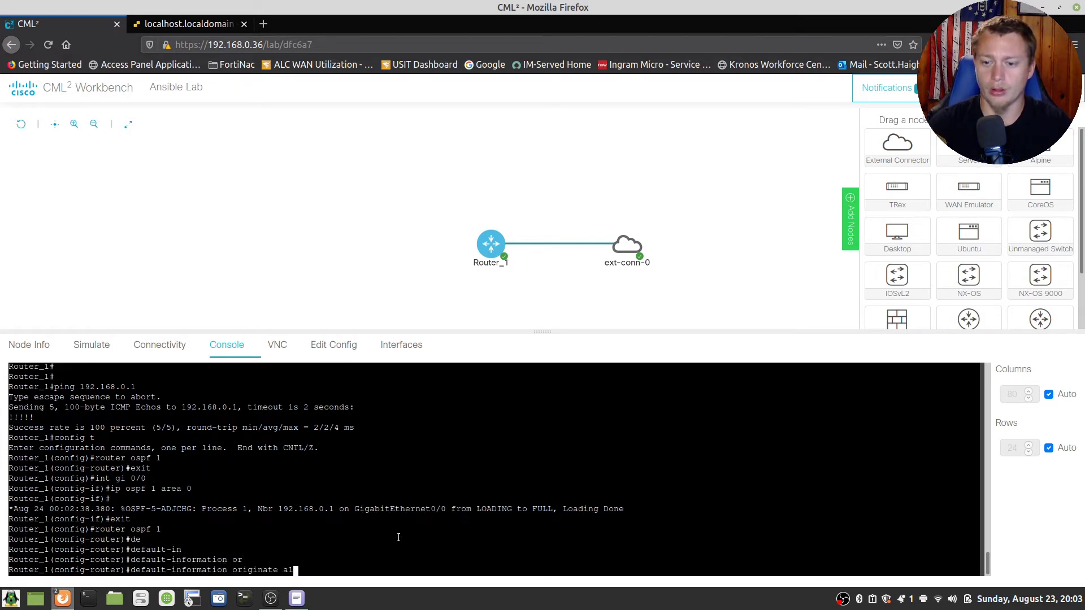
pyautogui.write('wa')
pyautogui.press('Tab')
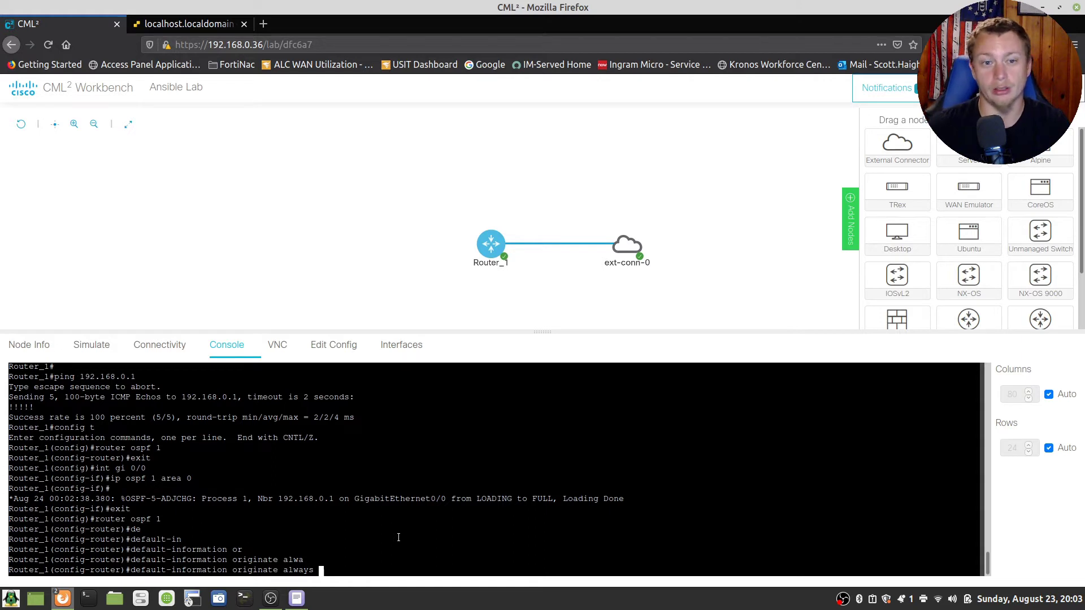
pyautogui.press('Return')
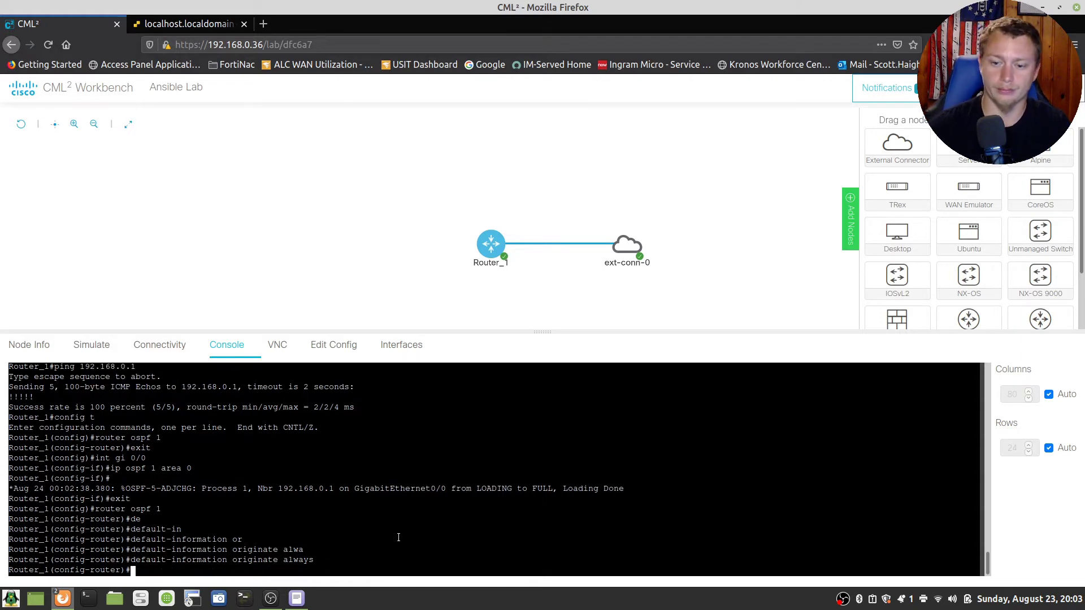
# Step: Leave configuration mode and save the running configuration with write
pyautogui.write('end')
pyautogui.press('Return')
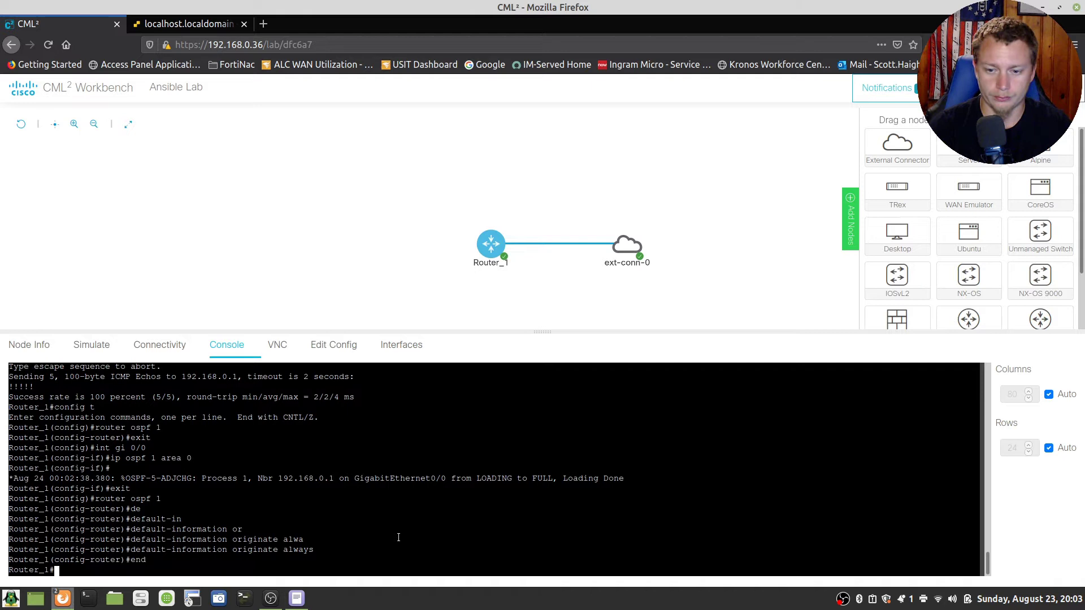
pyautogui.write('write')
pyautogui.press('Return')
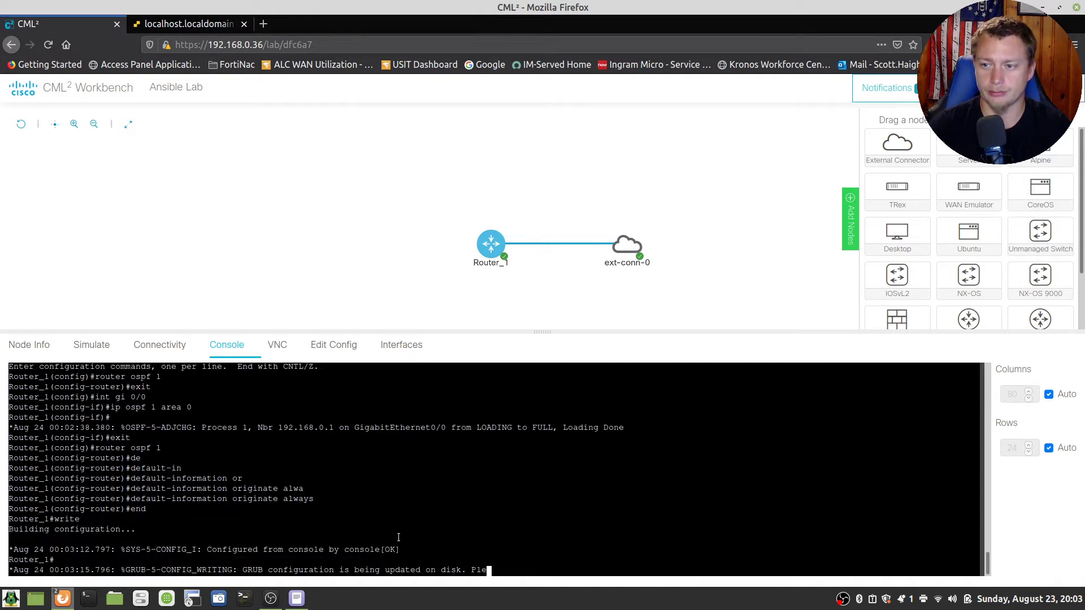
# Step: Ping 8.8.8.8 from Router_1, getting 100 percent (5/5) success
pyautogui.press('Return')
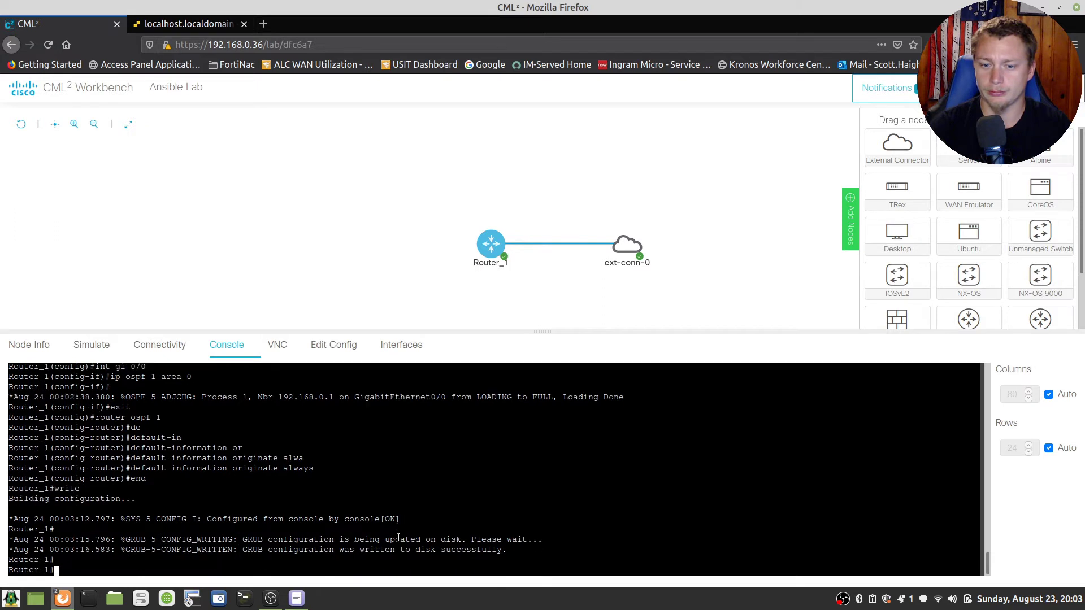
pyautogui.write('ping ')
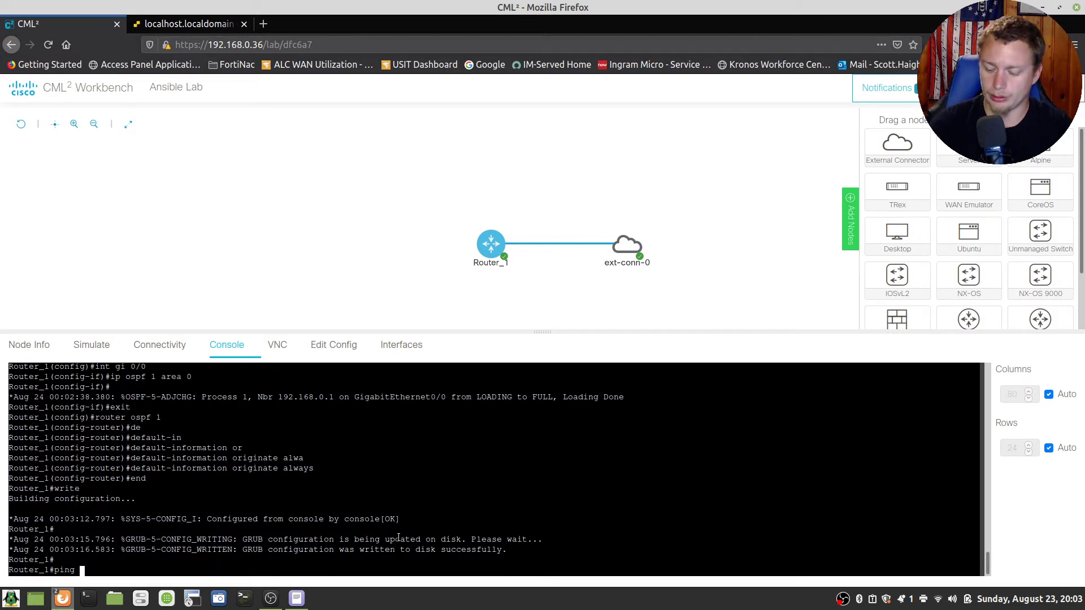
pyautogui.write('8.8.8.8')
pyautogui.press('BackSpace')
pyautogui.press('BackSpace')
pyautogui.press('BackSpace')
pyautogui.press('BackSpace')
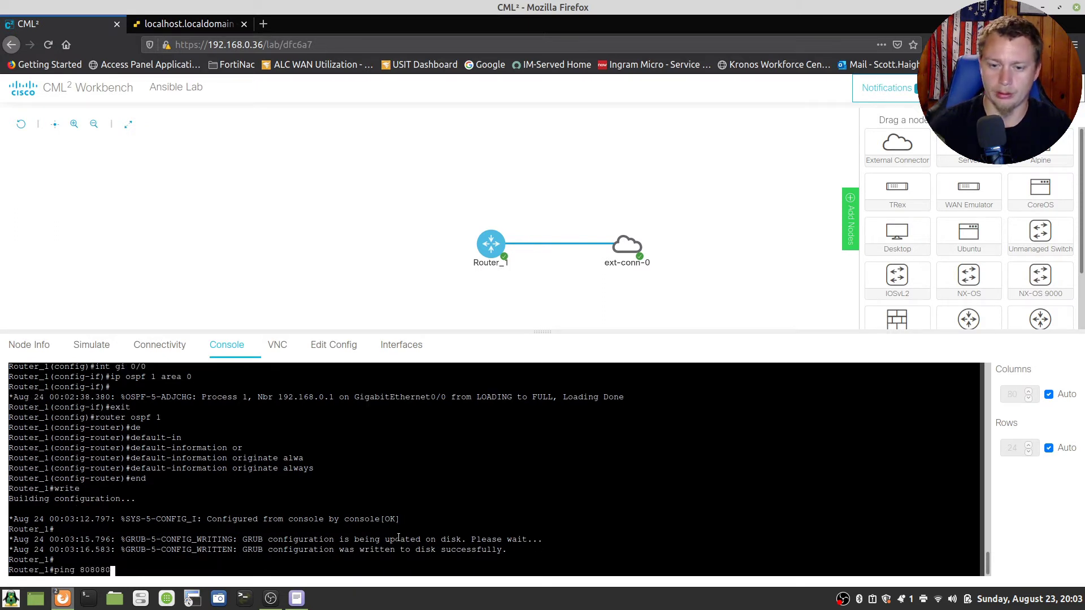
pyautogui.press('BackSpace')
pyautogui.press('BackSpace')
pyautogui.press('BackSpace')
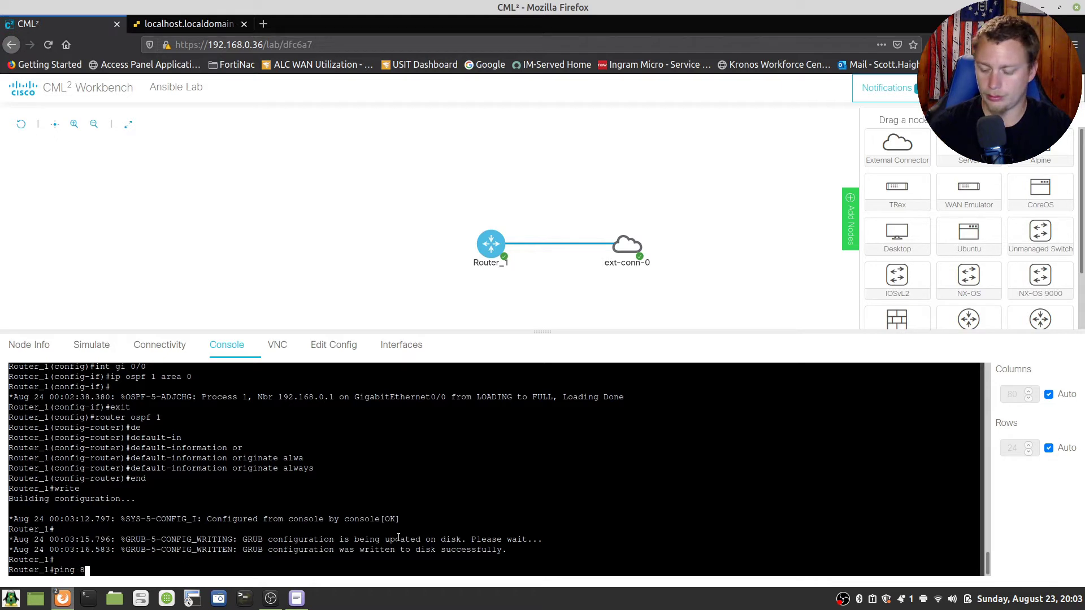
pyautogui.write('8.8.8.8')
pyautogui.press('Return')
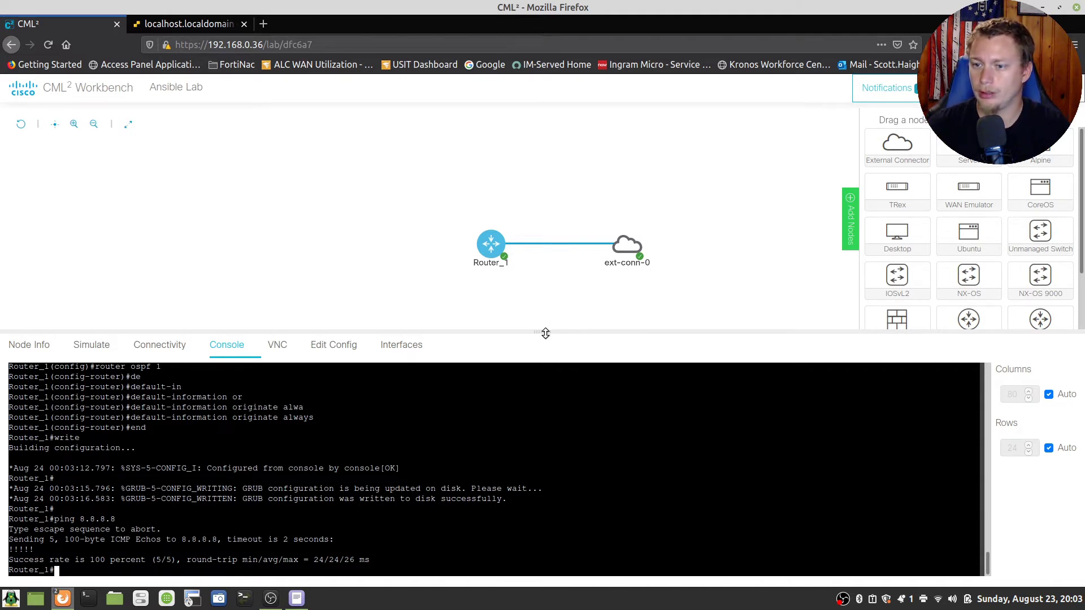
# Step: Enlarge the canvas and place two IOSv routers, iosv-0 and iosv-1
pyautogui.moveTo(545, 333); pyautogui.dragTo(541, 443)
pyautogui.moveTo(545, 332); pyautogui.dragTo(576, 472)
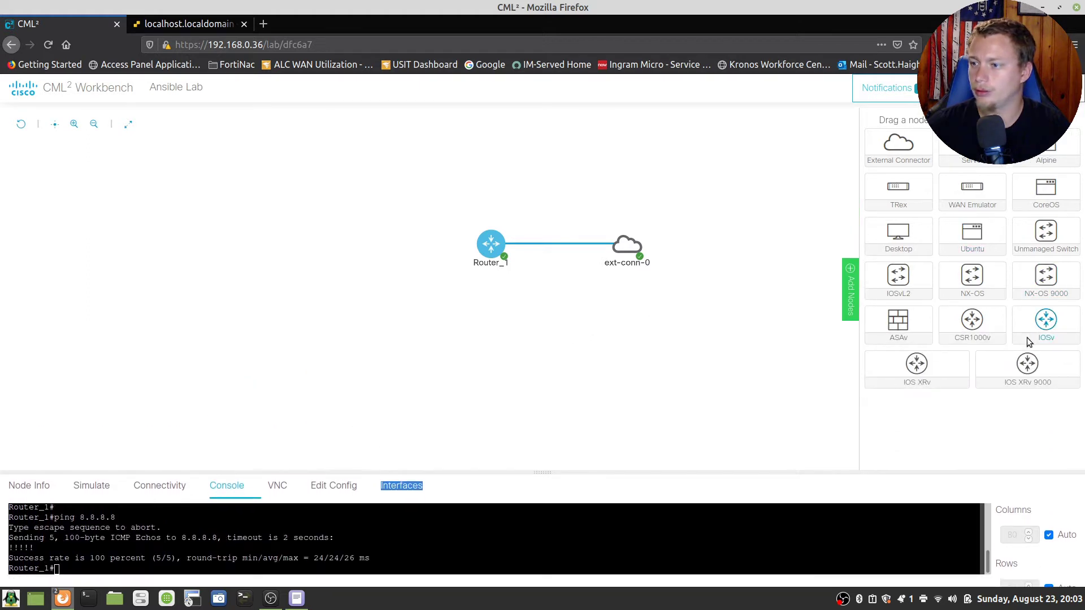
pyautogui.moveTo(1026, 325); pyautogui.dragTo(384, 179)
pyautogui.moveTo(864, 334); pyautogui.dragTo(396, 331)
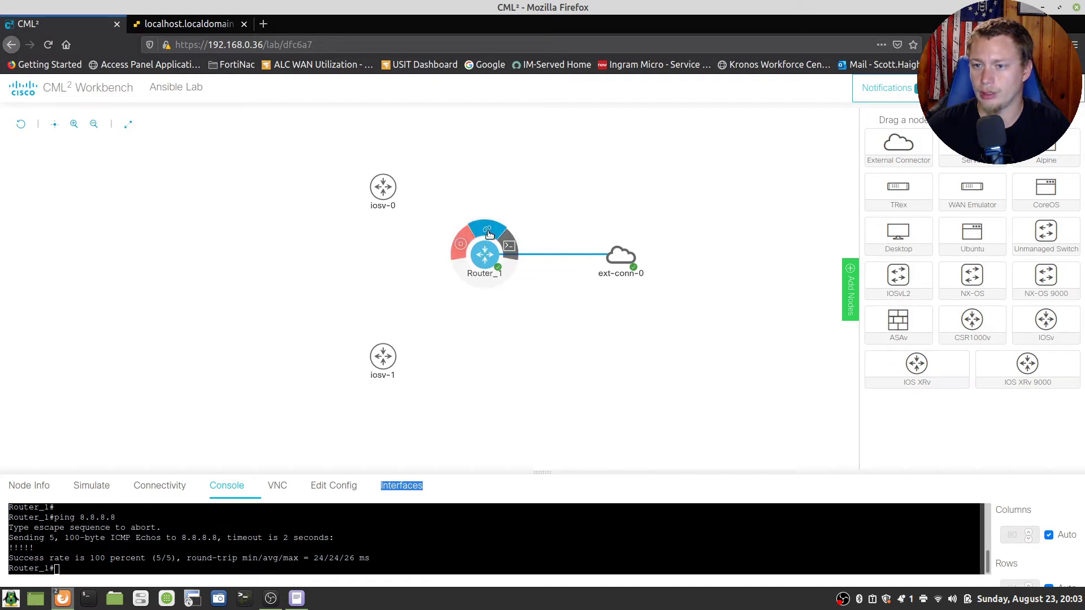
# Step: Link Router_1 to iosv-0 and to iosv-1 on the next available interfaces
pyautogui.moveTo(487, 240); pyautogui.dragTo(382, 187)
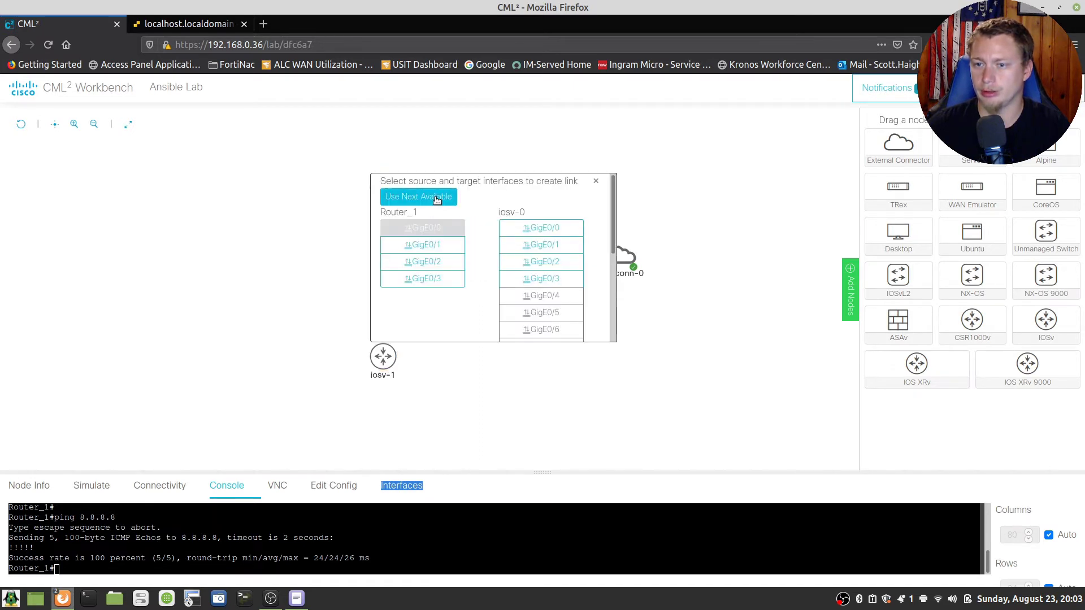
pyautogui.click(418, 197)
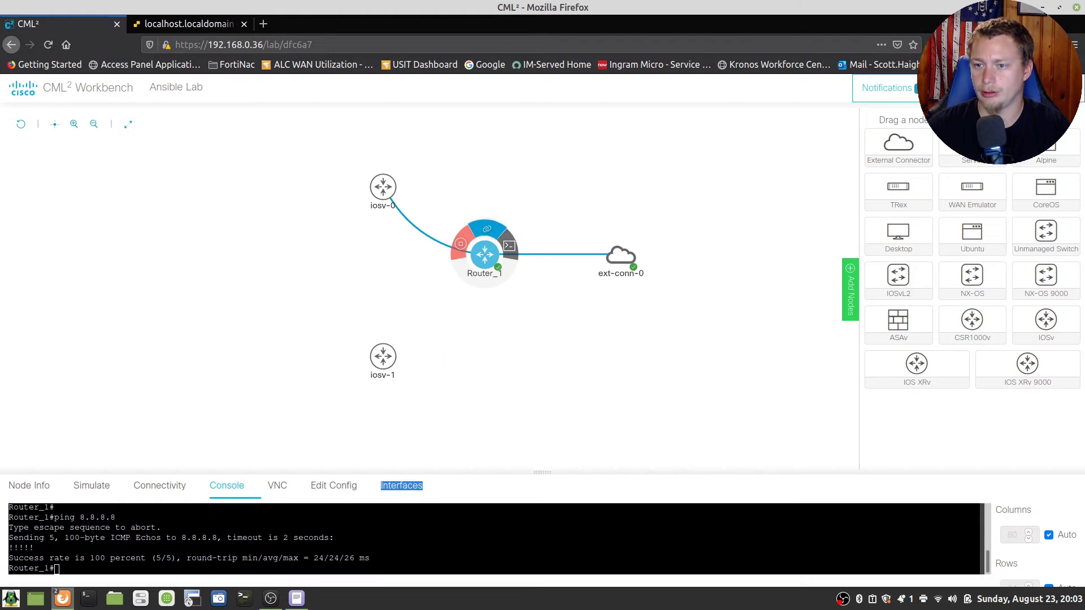
pyautogui.moveTo(485, 240); pyautogui.dragTo(383, 356)
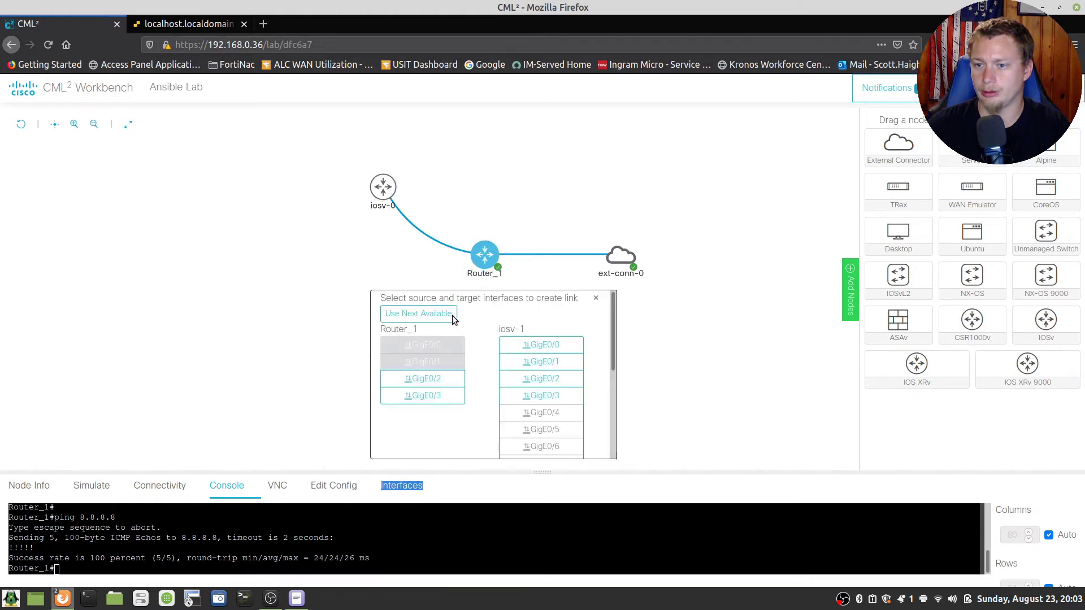
pyautogui.click(452, 317)
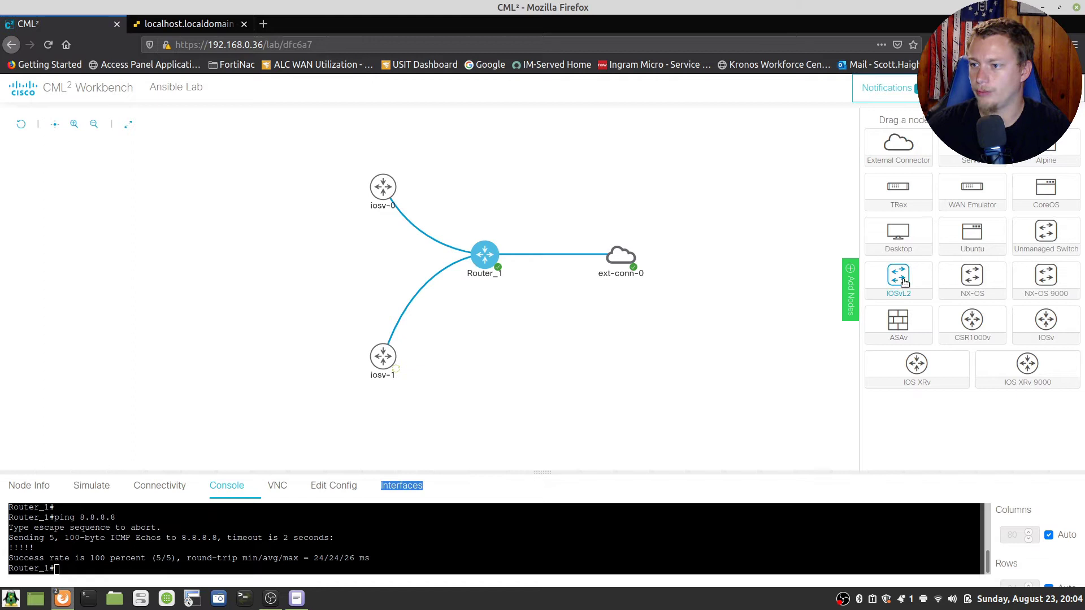
# Step: Add the first IOSvL2 switch, iosvl2-0, and move it toward the top of the canvas
pyautogui.moveTo(904, 283); pyautogui.dragTo(300, 297)
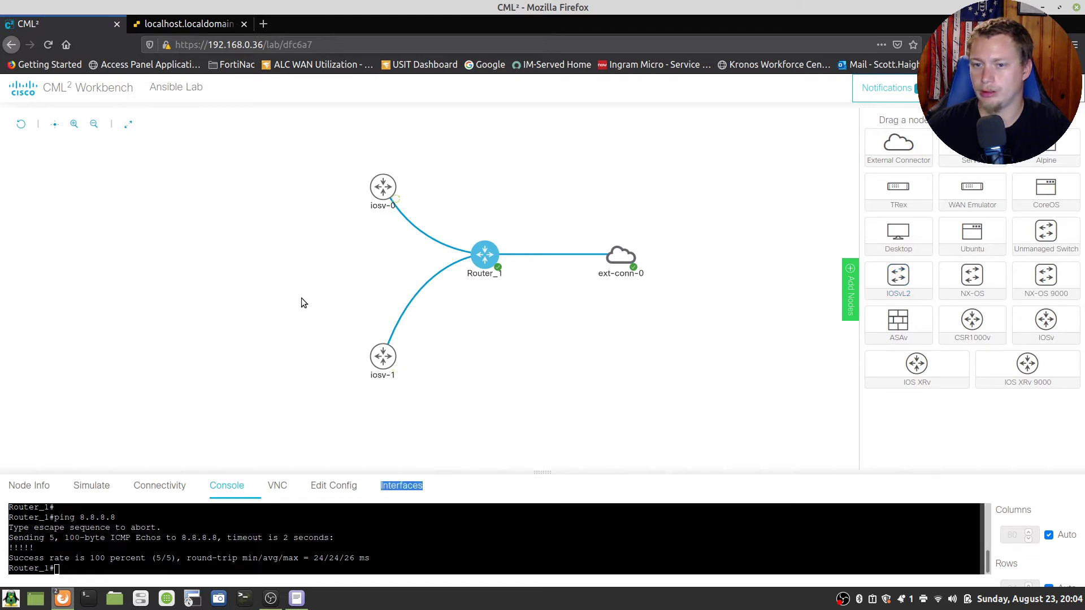
pyautogui.click(254, 295)
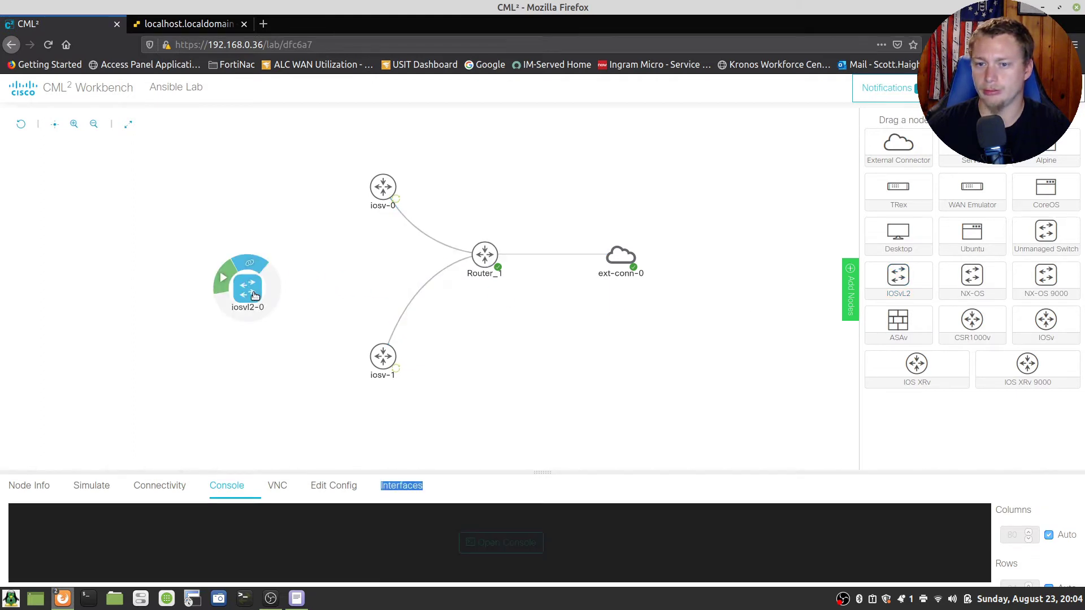
pyautogui.click(401, 486)
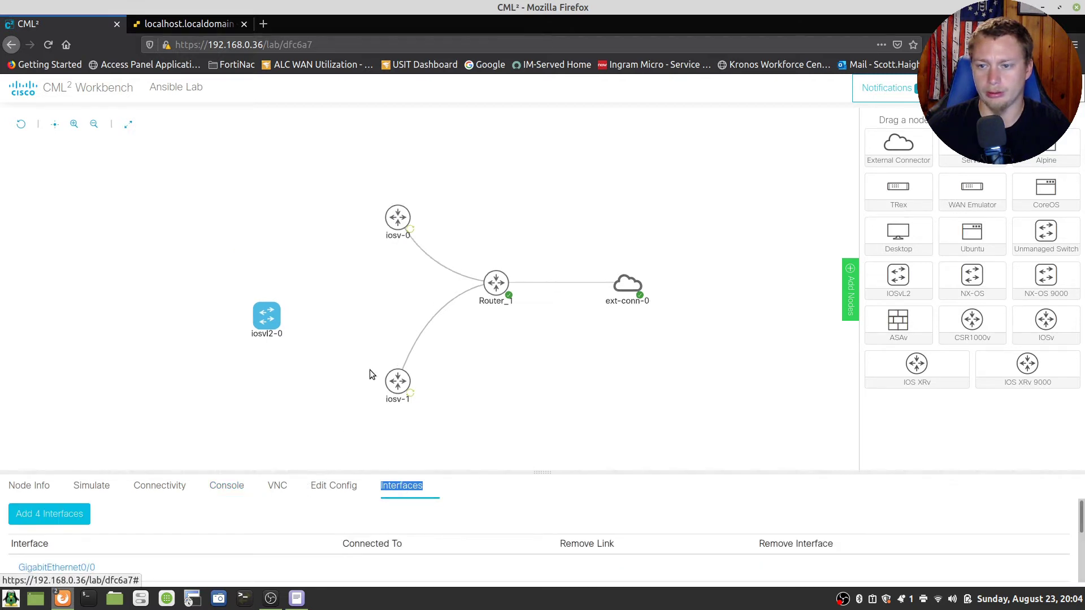
pyautogui.click(271, 318)
pyautogui.moveTo(270, 319); pyautogui.dragTo(312, 172)
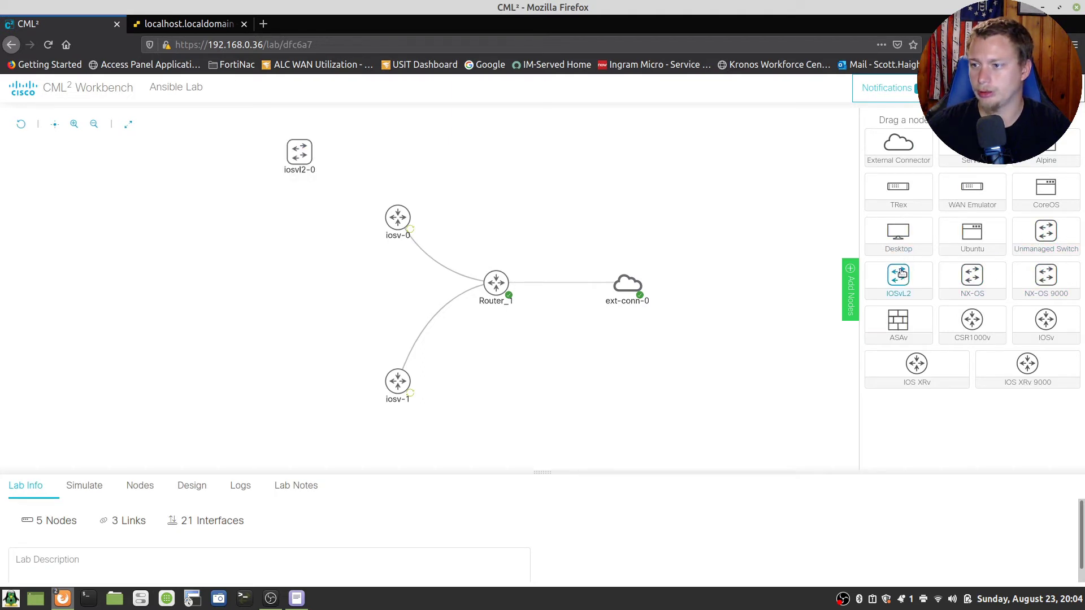
# Step: Add three more IOSvL2 switches below it, iosvl2-1 through iosvl2-3
pyautogui.moveTo(902, 277); pyautogui.dragTo(299, 252)
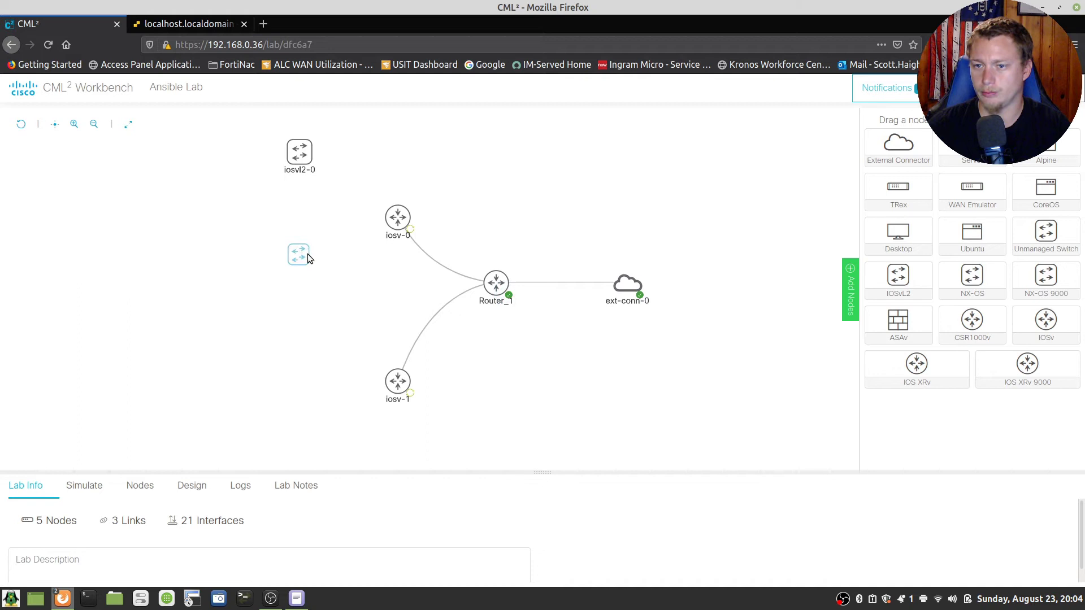
pyautogui.moveTo(899, 280); pyautogui.dragTo(311, 366)
pyautogui.moveTo(898, 280); pyautogui.dragTo(310, 447)
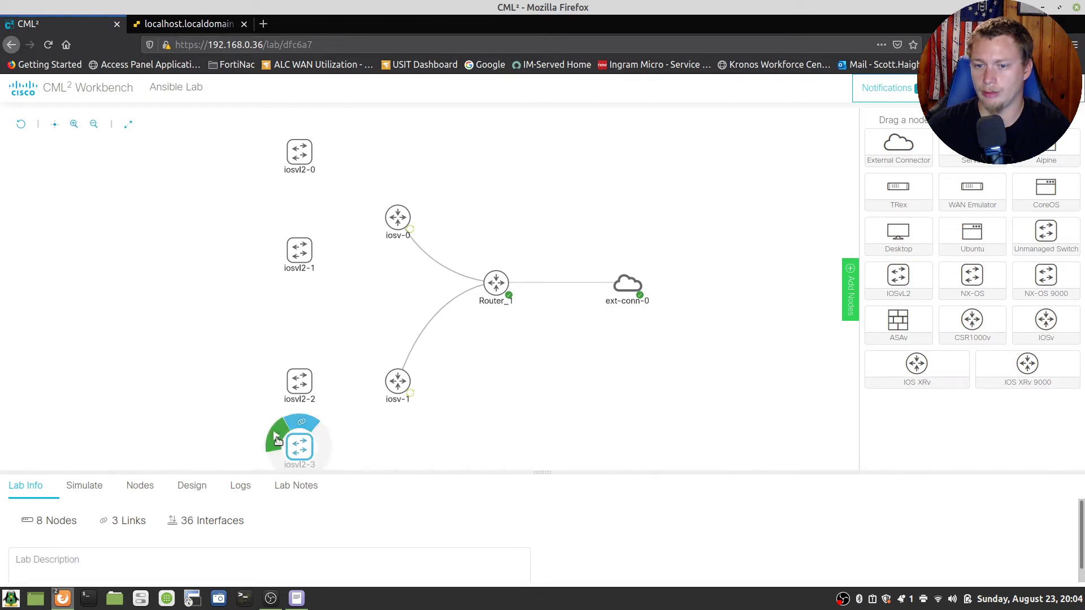
pyautogui.moveTo(281, 377)
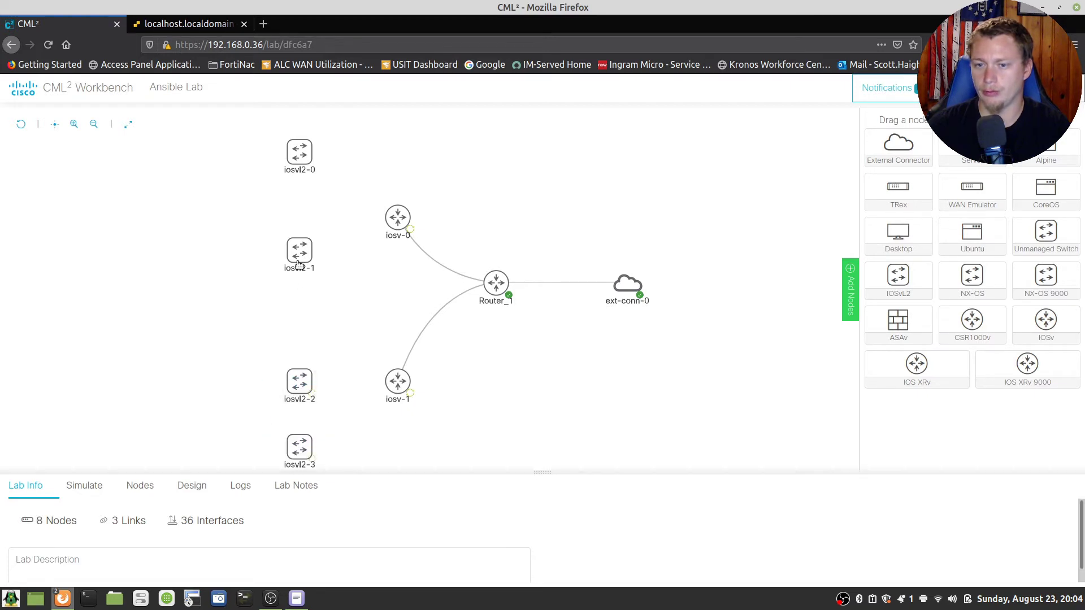
pyautogui.moveTo(285, 229)
pyautogui.moveTo(291, 149)
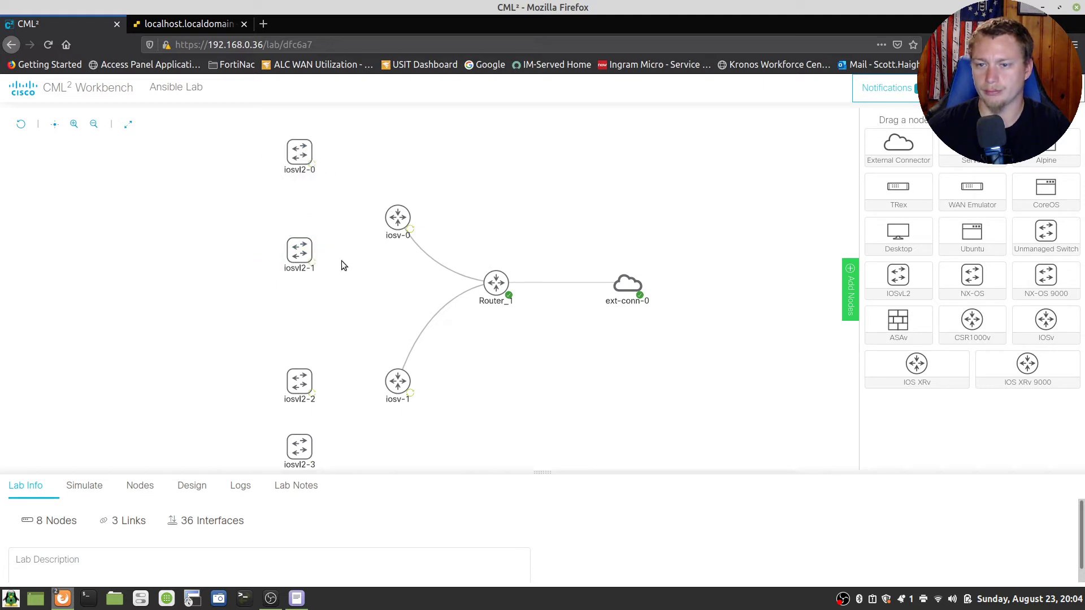
# Step: Link iosv-0 to iosvl2-0 and iosvl2-0 to iosvl2-1 on the next free interfaces
pyautogui.moveTo(401, 198)
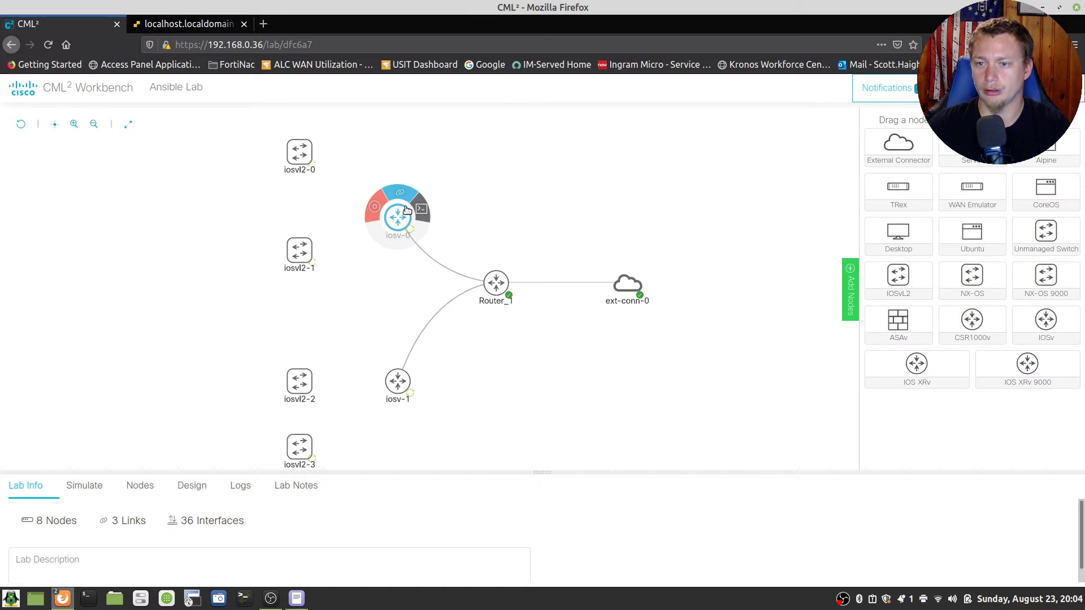
pyautogui.click(401, 195)
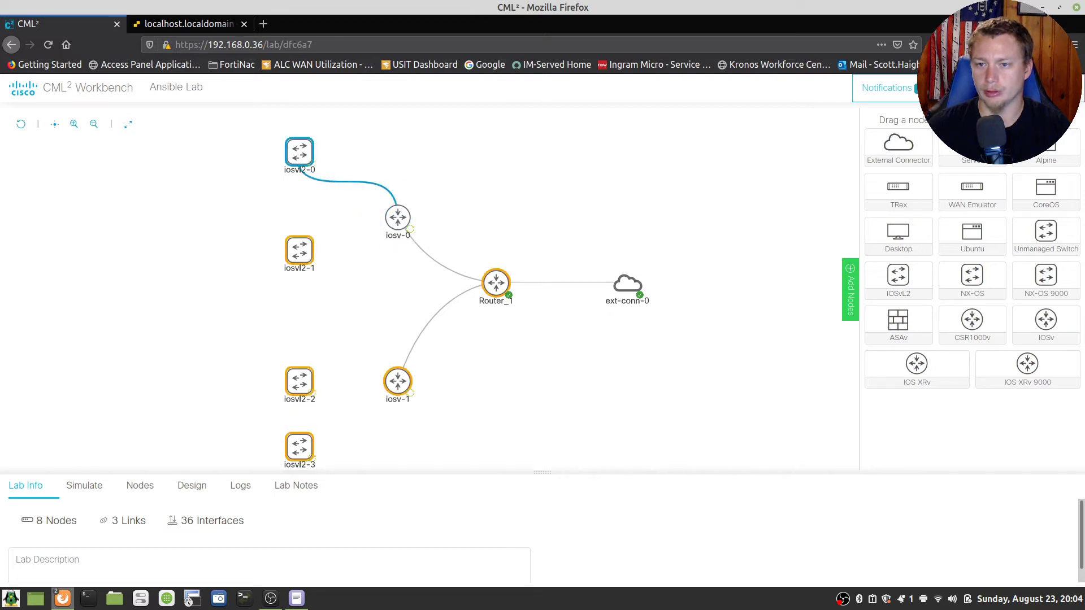
pyautogui.click(295, 150)
pyautogui.click(338, 164)
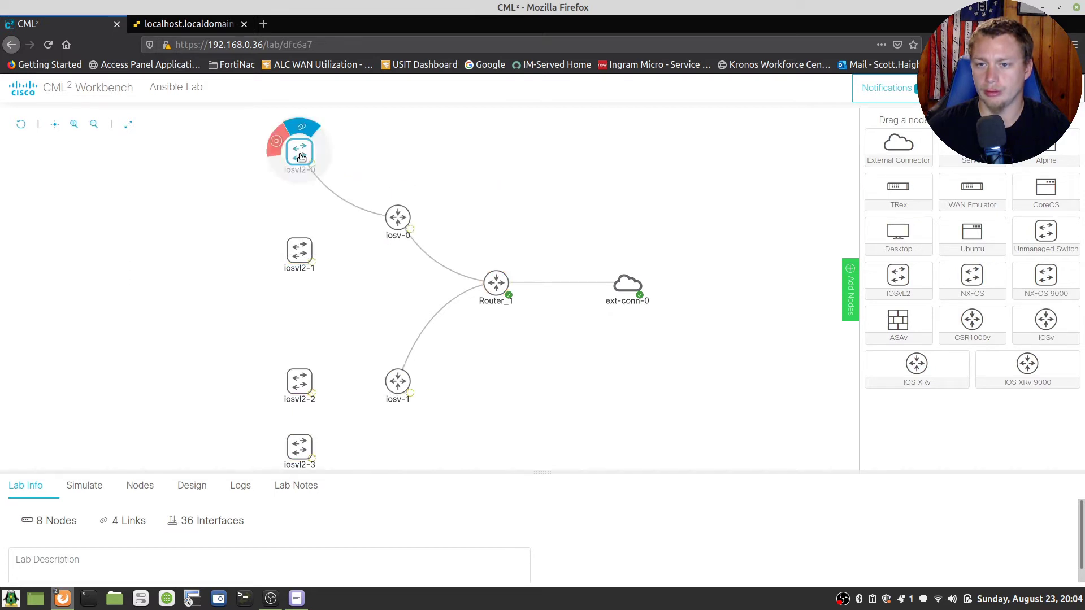
pyautogui.click(300, 261)
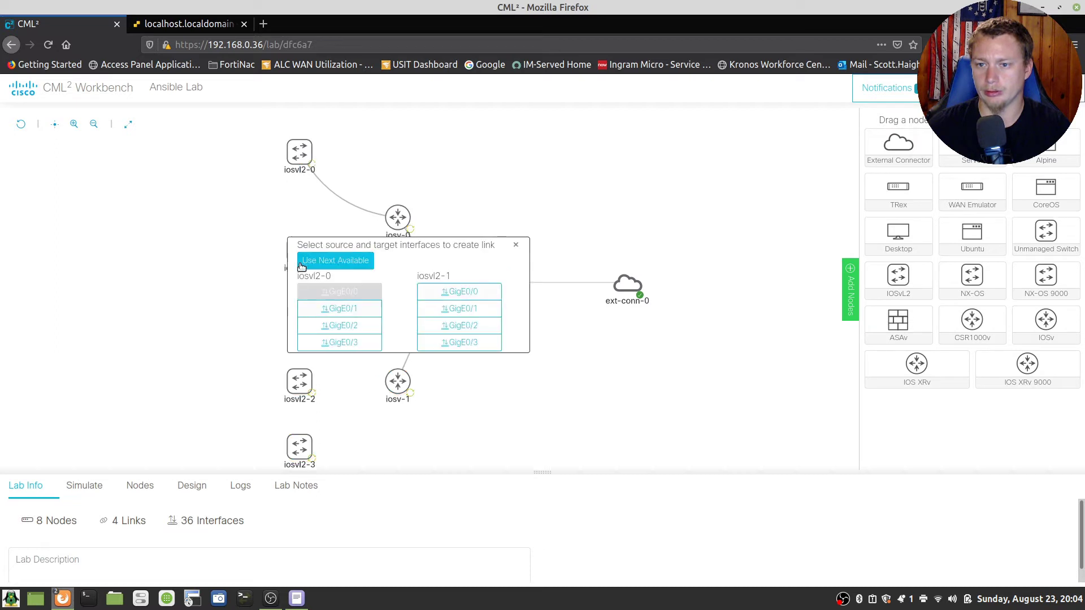
pyautogui.click(319, 260)
# Step: Link iosv-1 to iosvl2-3 and iosvl2-3 to iosvl2-2 on the next free interfaces
pyautogui.click(398, 382)
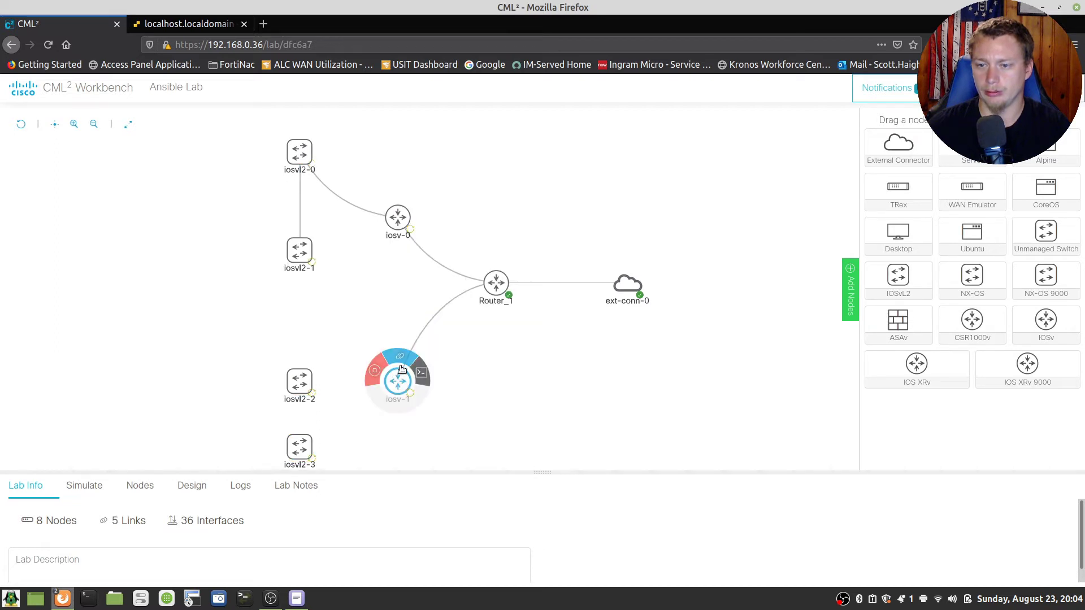
pyautogui.click(401, 359)
pyautogui.click(300, 447)
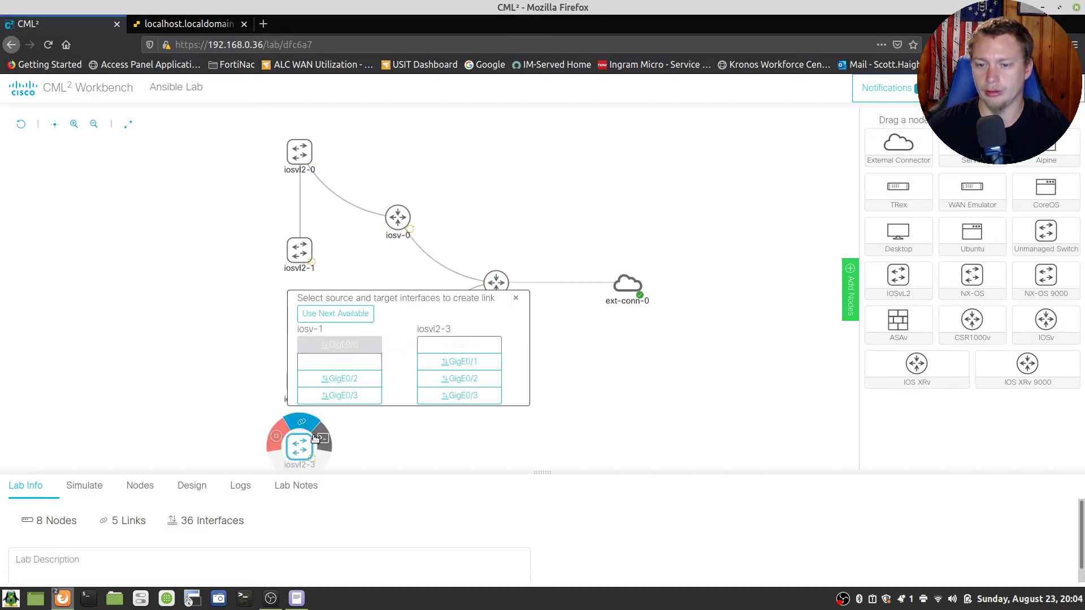
pyautogui.click(342, 315)
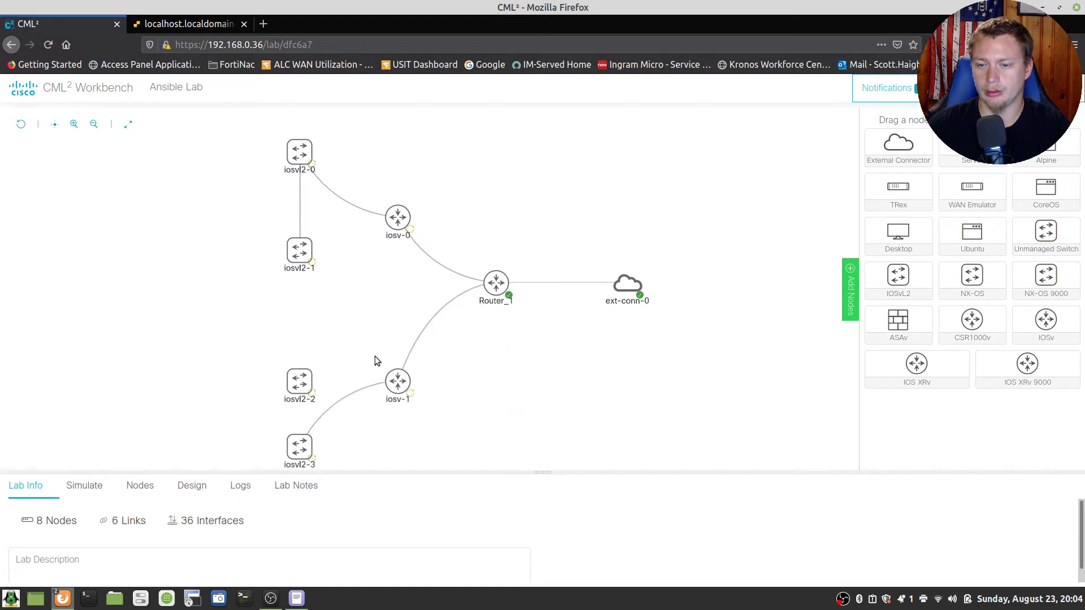
pyautogui.click(299, 446)
pyautogui.click(303, 425)
pyautogui.click(299, 382)
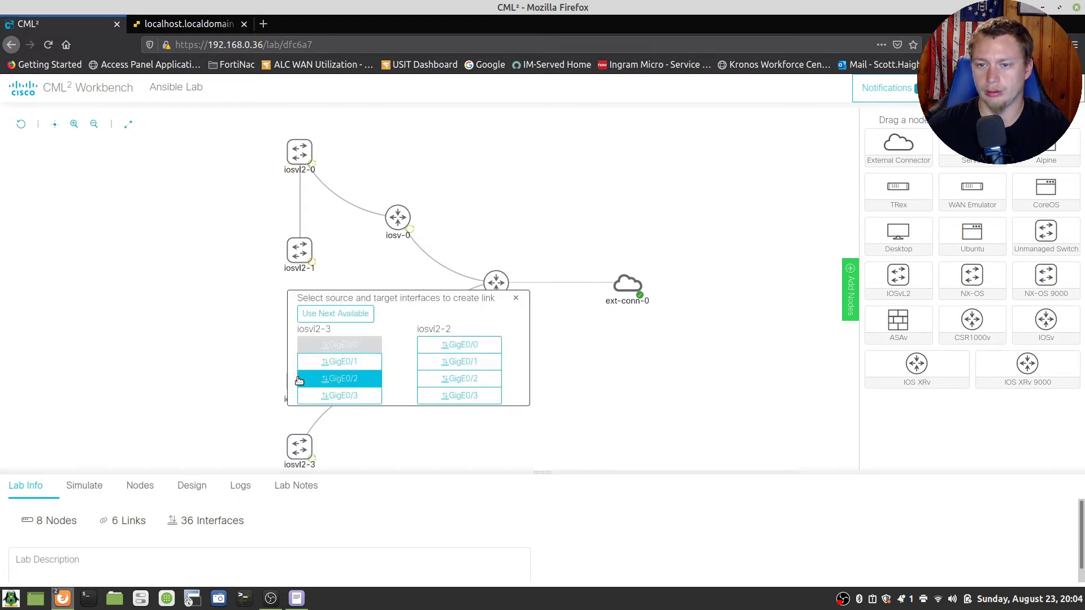
pyautogui.click(343, 315)
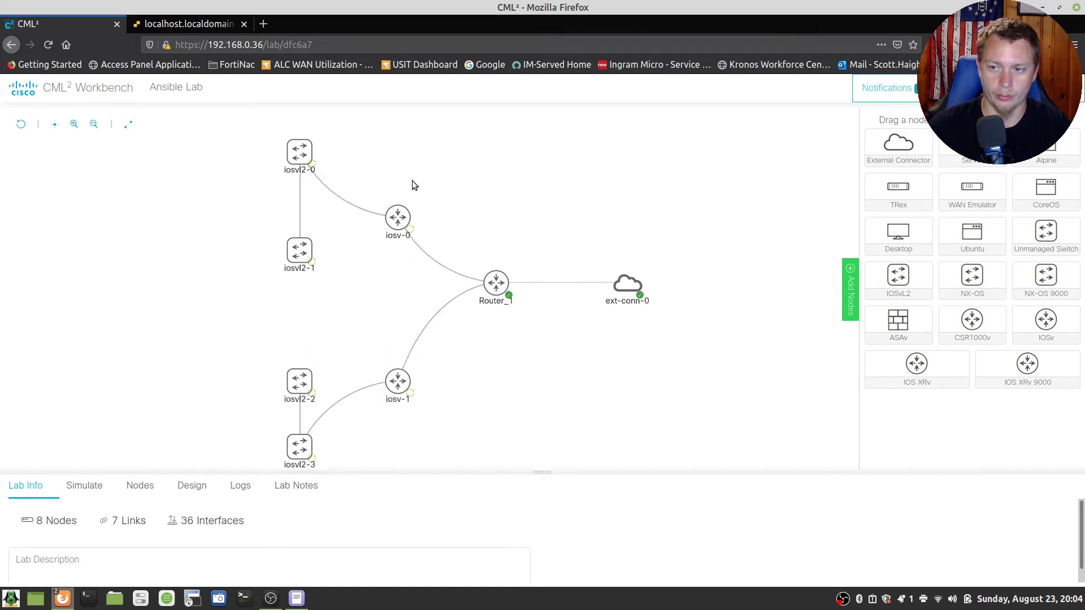
pyautogui.moveTo(302, 138)
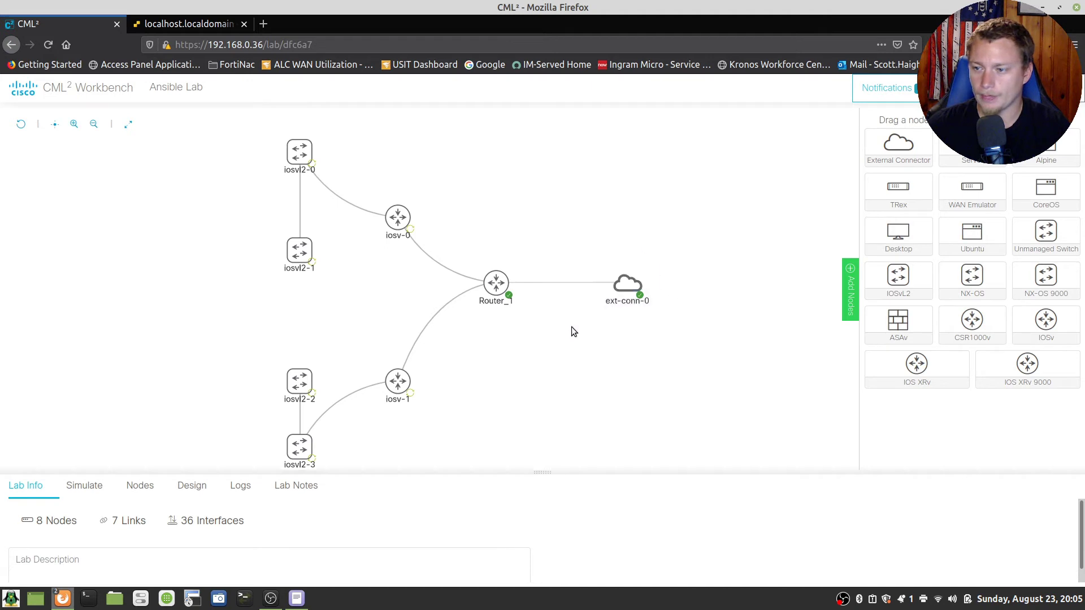
# Step: Rename router iosv-0 to Route_2 in its node details
pyautogui.moveTo(189, 346); pyautogui.dragTo(180, 312)
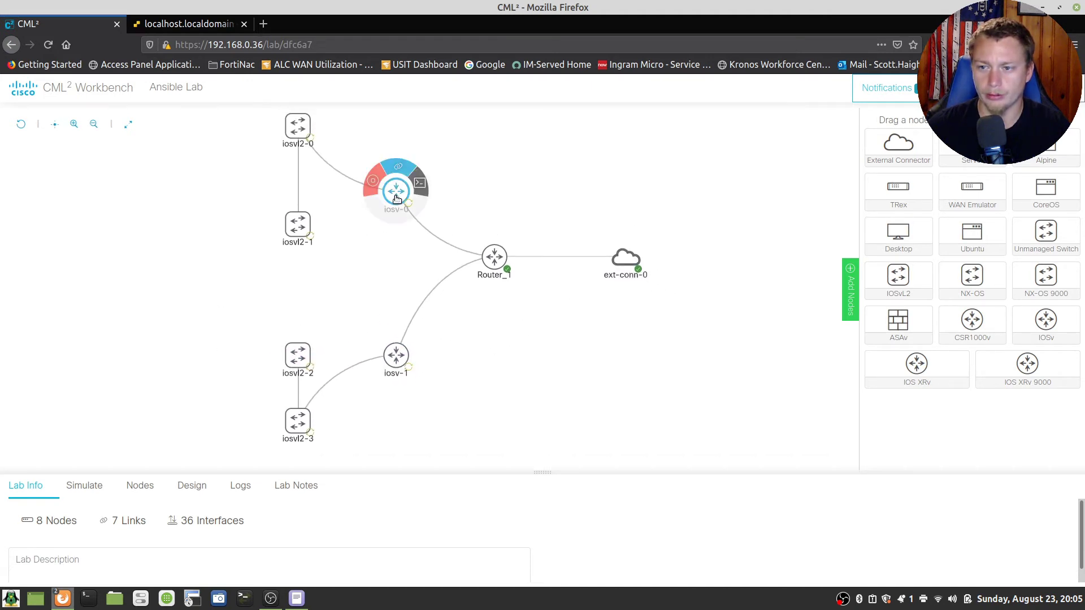
pyautogui.click(398, 198)
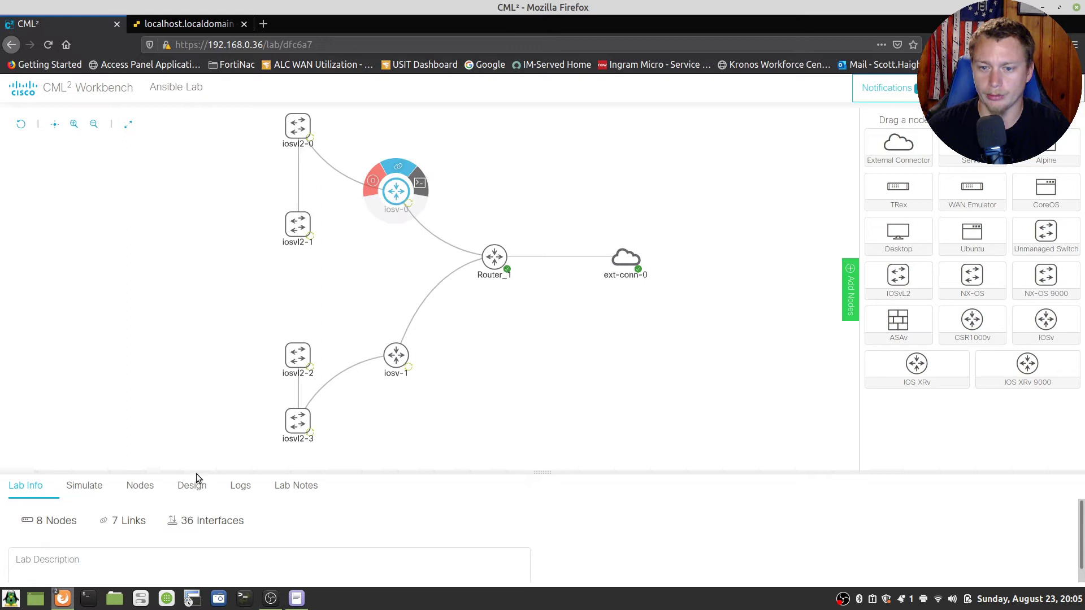
pyautogui.click(76, 499)
pyautogui.tripleClick(222, 547)
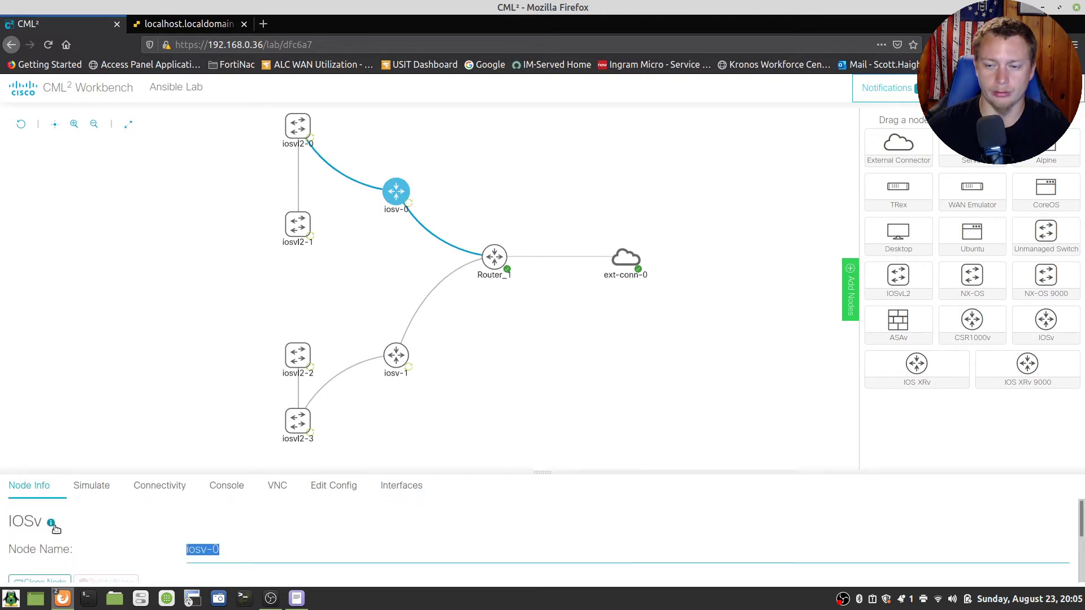
pyautogui.write('Route_2')
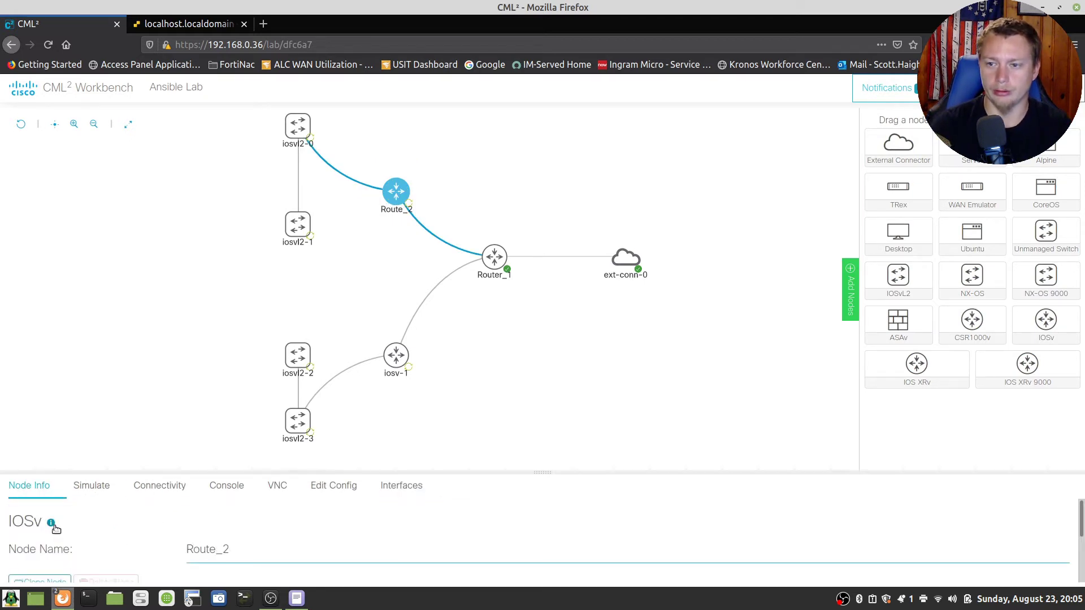
# Step: Start renaming iosv-1 to Router_3, correcting a typo
pyautogui.click(398, 357)
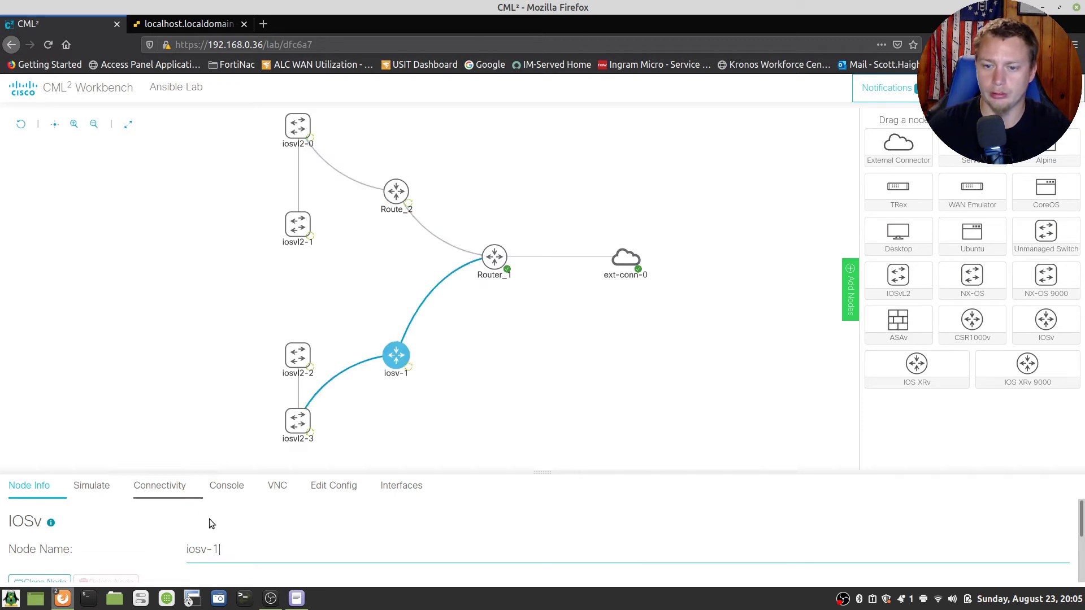
pyautogui.tripleClick(238, 550)
pyautogui.write('Rouer_')
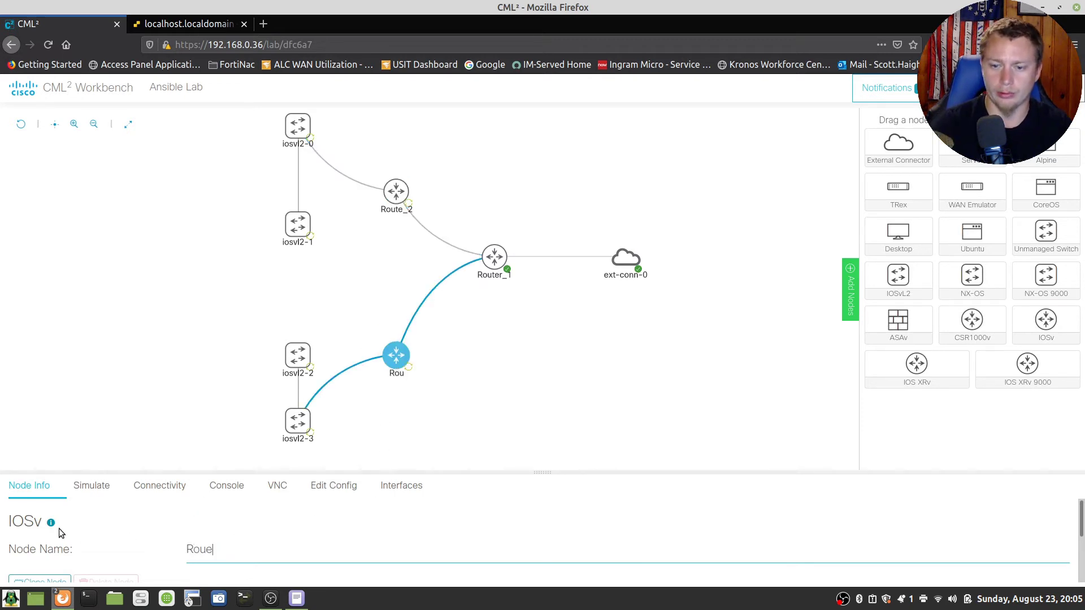
pyautogui.press('BackSpace')
pyautogui.press('BackSpace')
pyautogui.press('BackSpace')
# Step: Finish naming Router_3, then rename iosvl2-0 and iosvl2-1 to Site_1_SwA and Site_1_SwB
pyautogui.write('ter_3')
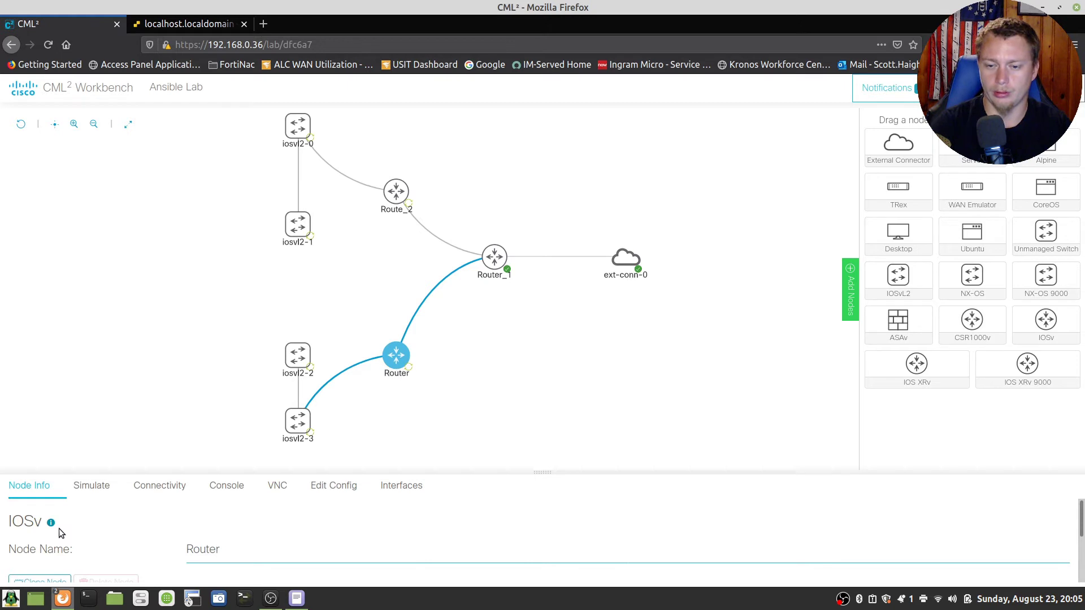
pyautogui.click(219, 316)
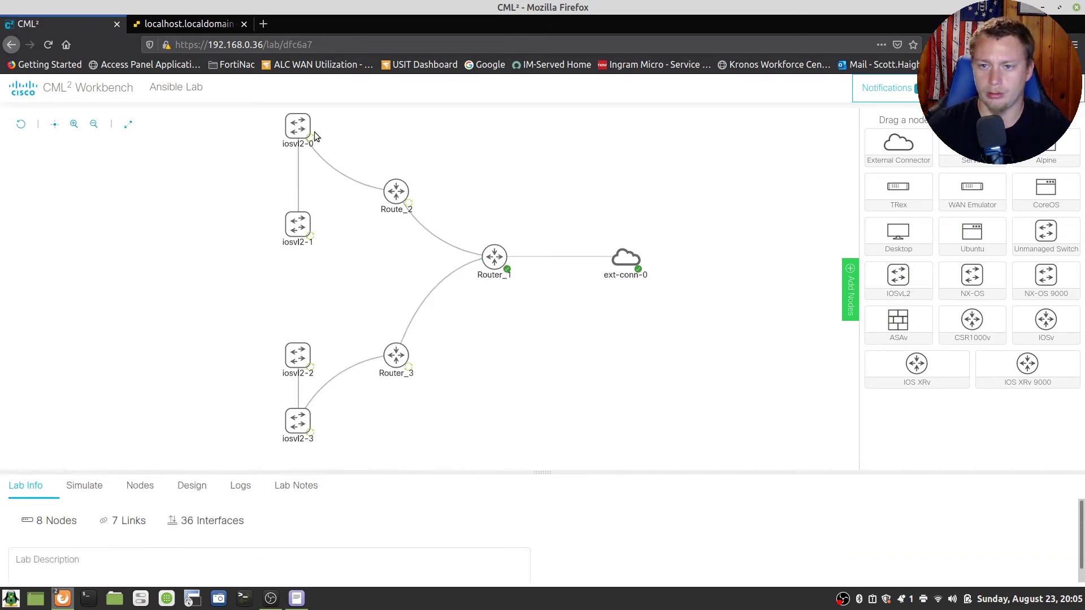
pyautogui.click(295, 136)
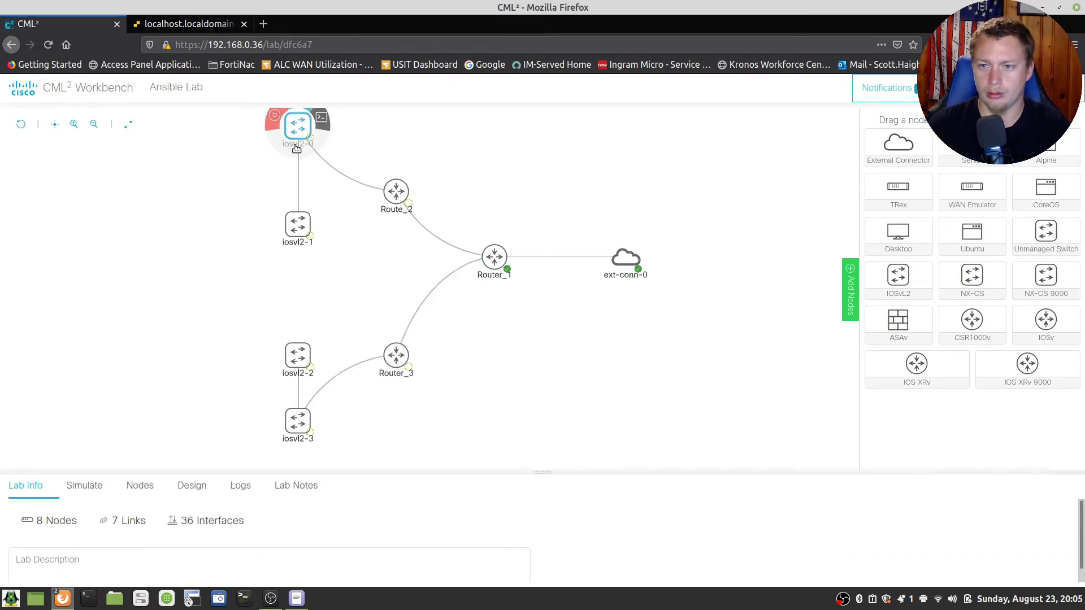
pyautogui.click(106, 541)
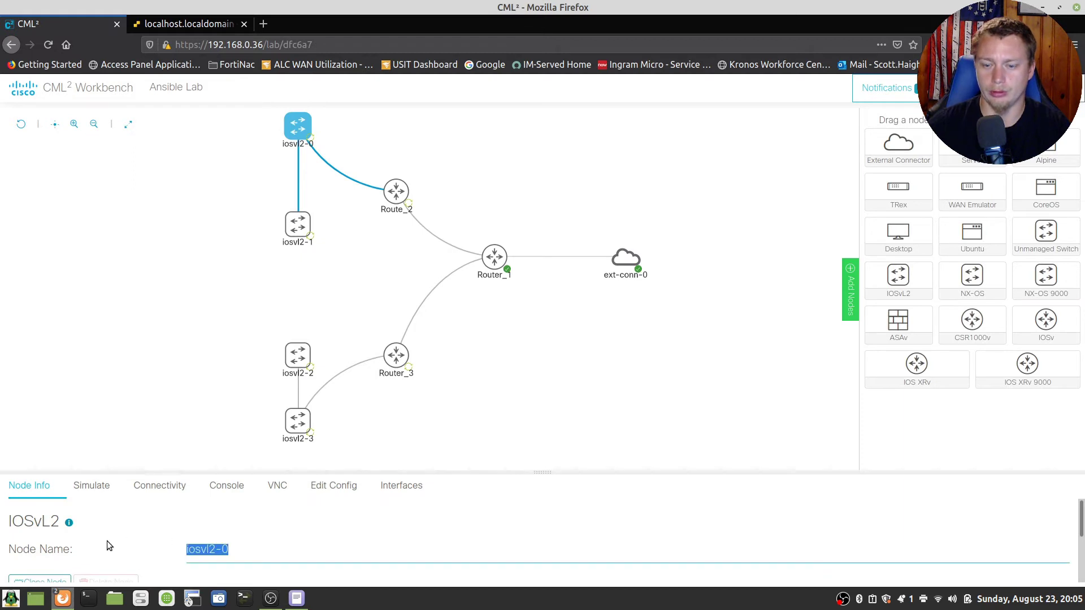
pyautogui.write('Site_')
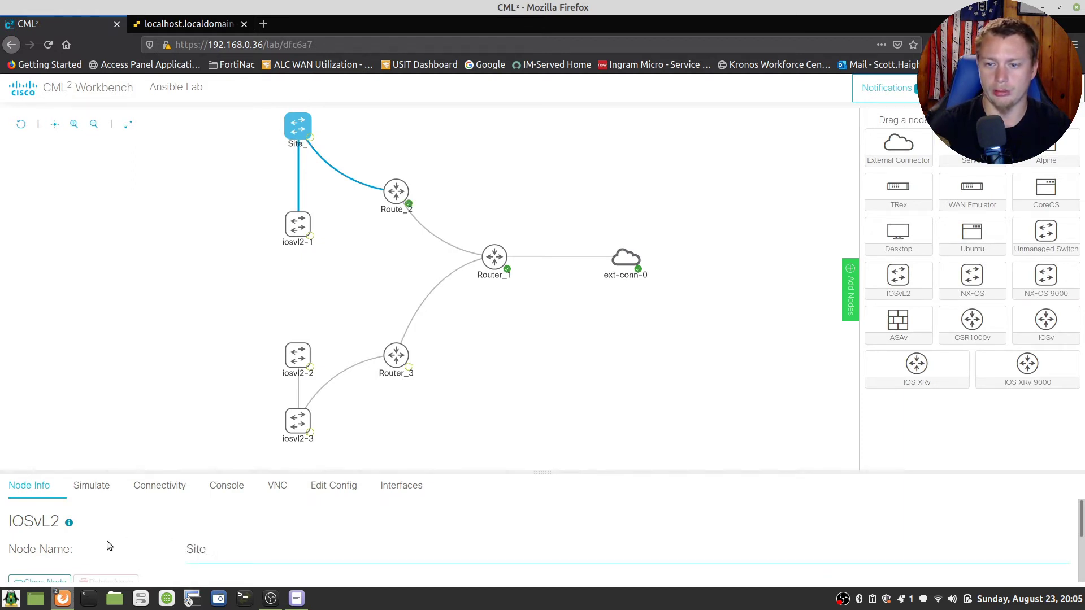
pyautogui.write('1_')
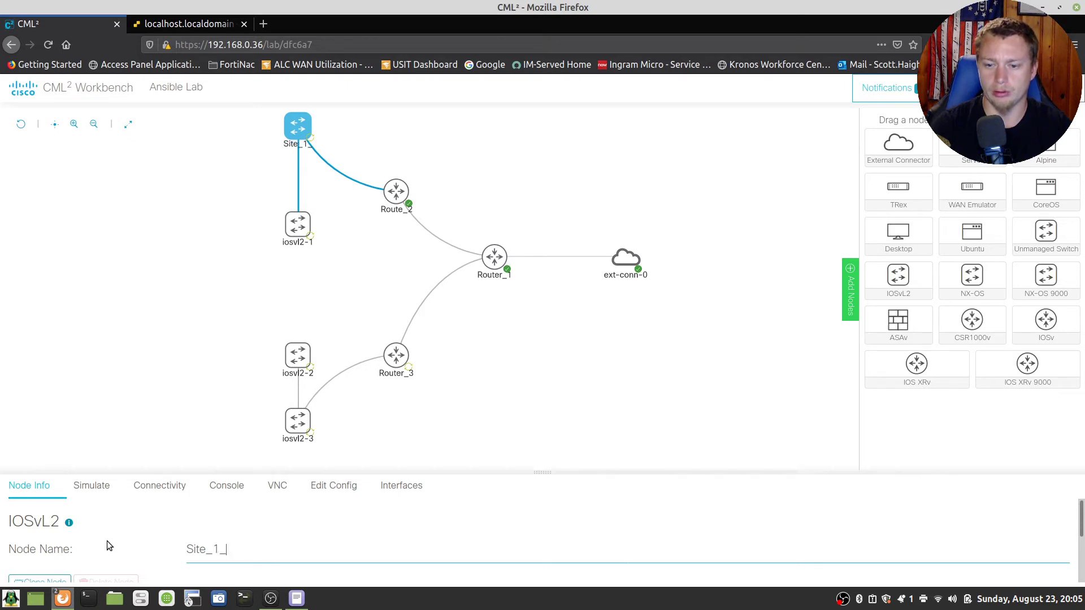
pyautogui.write('SwA')
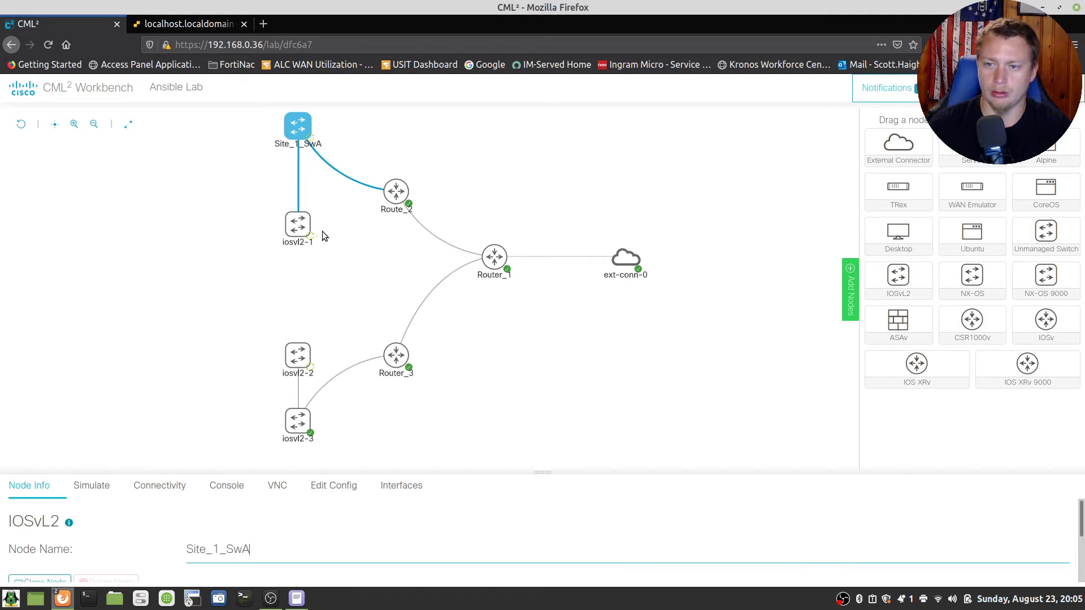
pyautogui.click(293, 226)
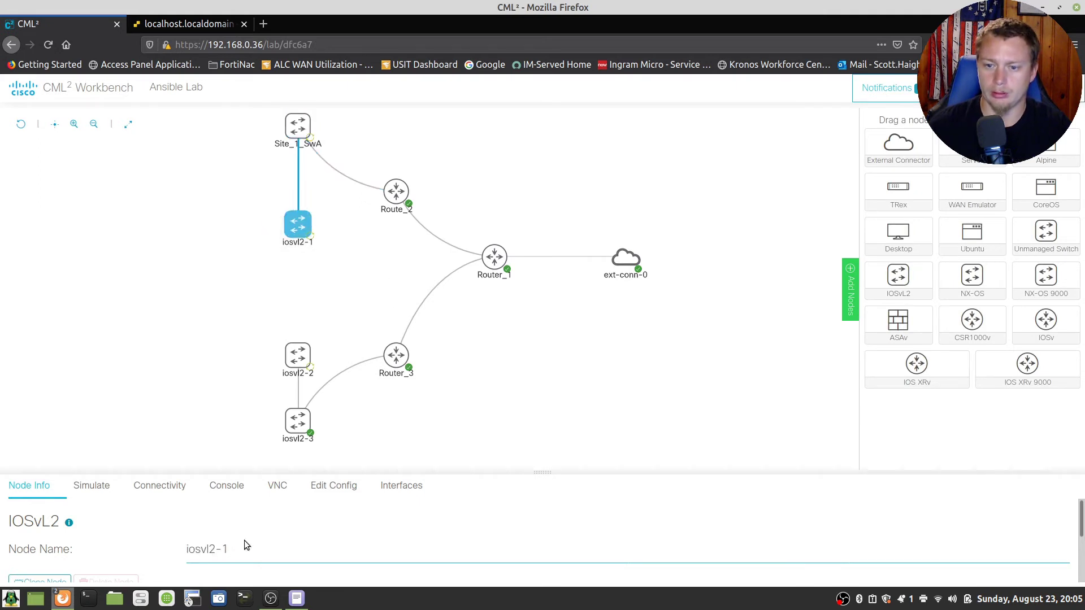
pyautogui.click(69, 540)
pyautogui.write('Site')
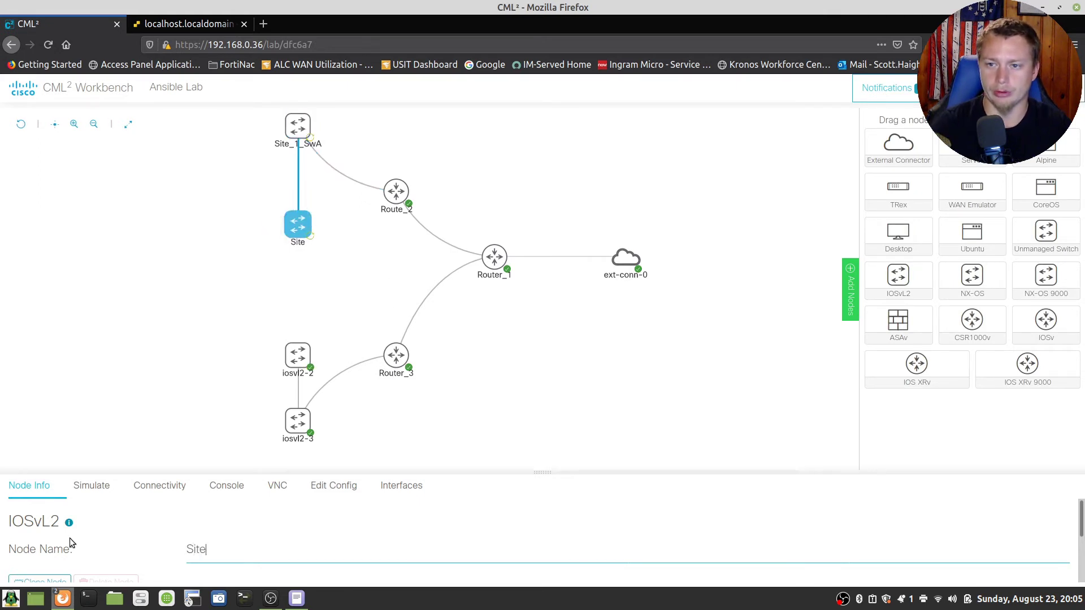
pyautogui.write('_1_SwB')
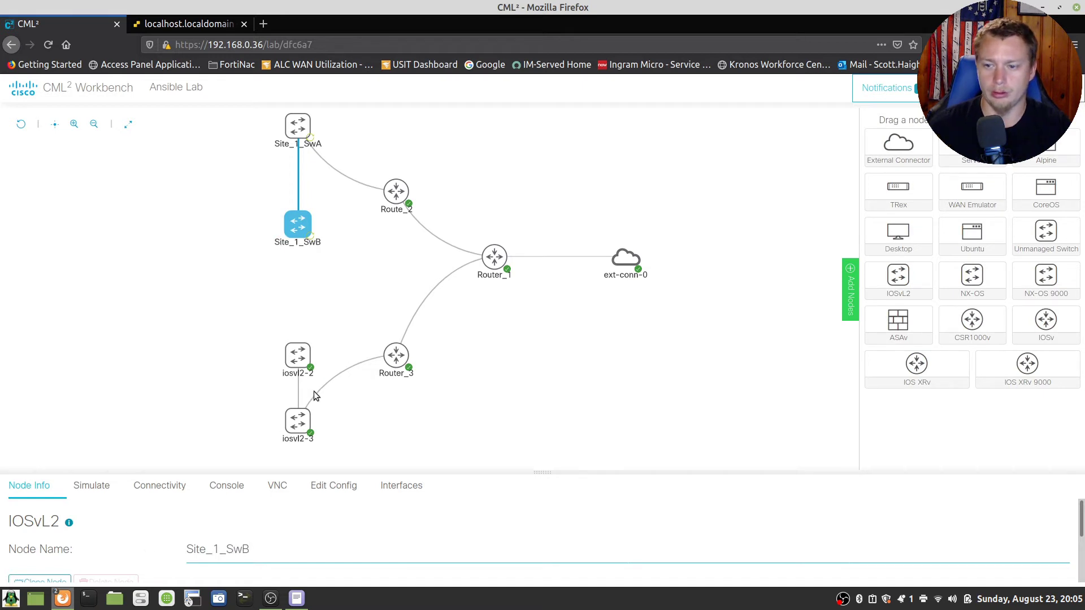
# Step: Rename iosvl2-3 to Site_2_SwA and iosvl2-2 to Site_2_SwB, then deselect
pyautogui.click(295, 426)
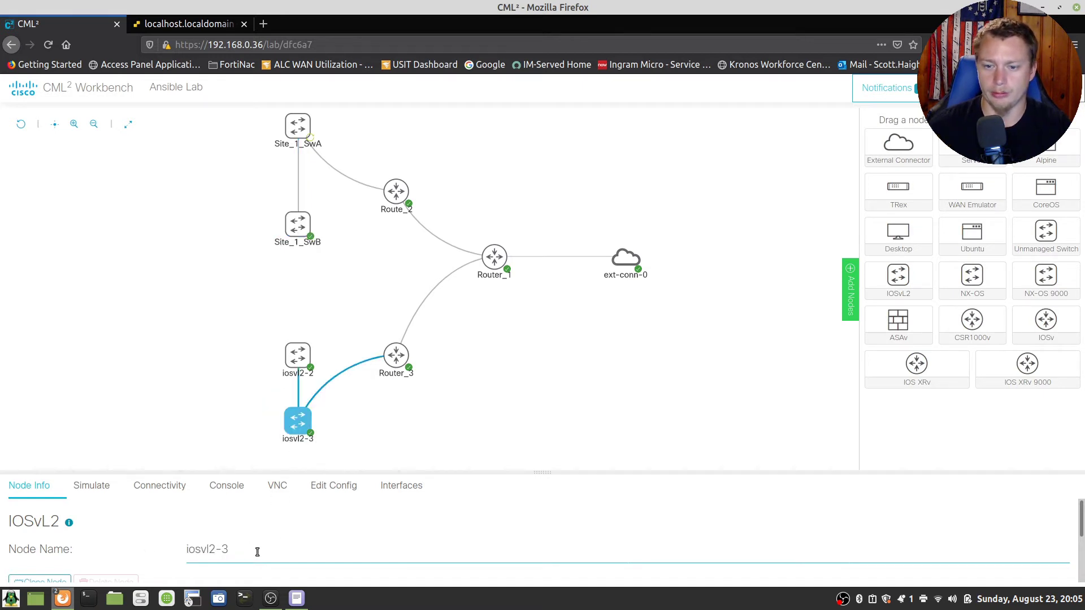
pyautogui.moveTo(258, 552); pyautogui.dragTo(67, 551)
pyautogui.write('Site')
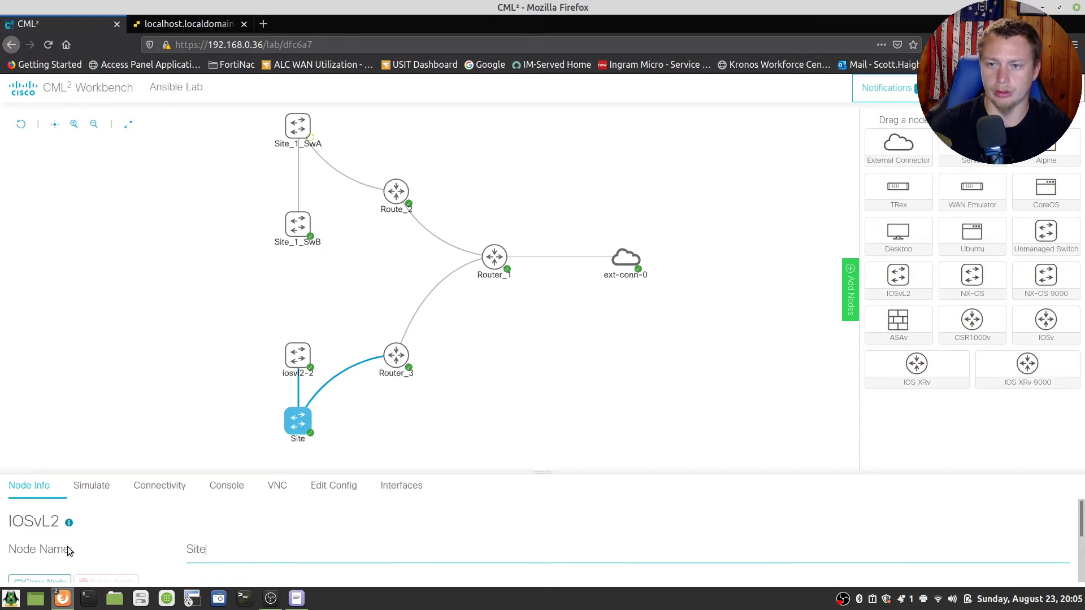
pyautogui.write('_2_Sw1')
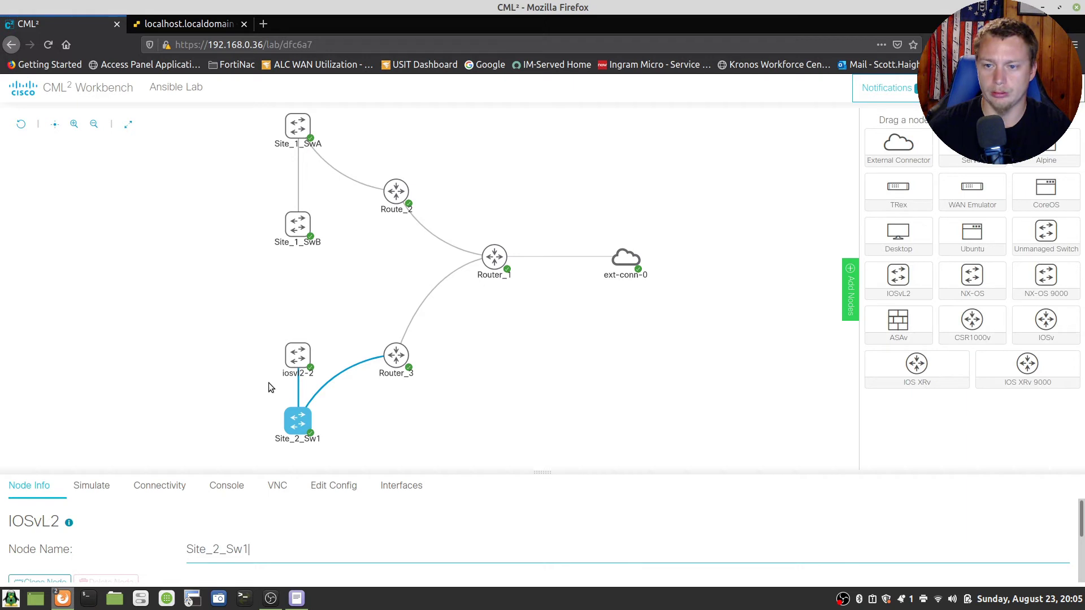
pyautogui.press('BackSpace')
pyautogui.write('A')
pyautogui.moveTo(298, 357)
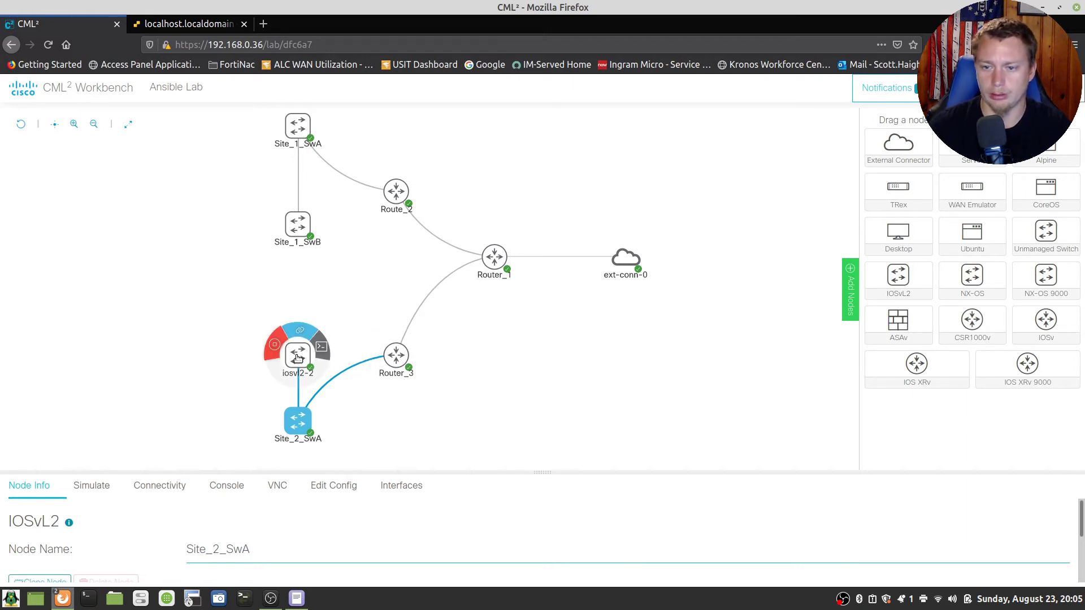
pyautogui.click(298, 357)
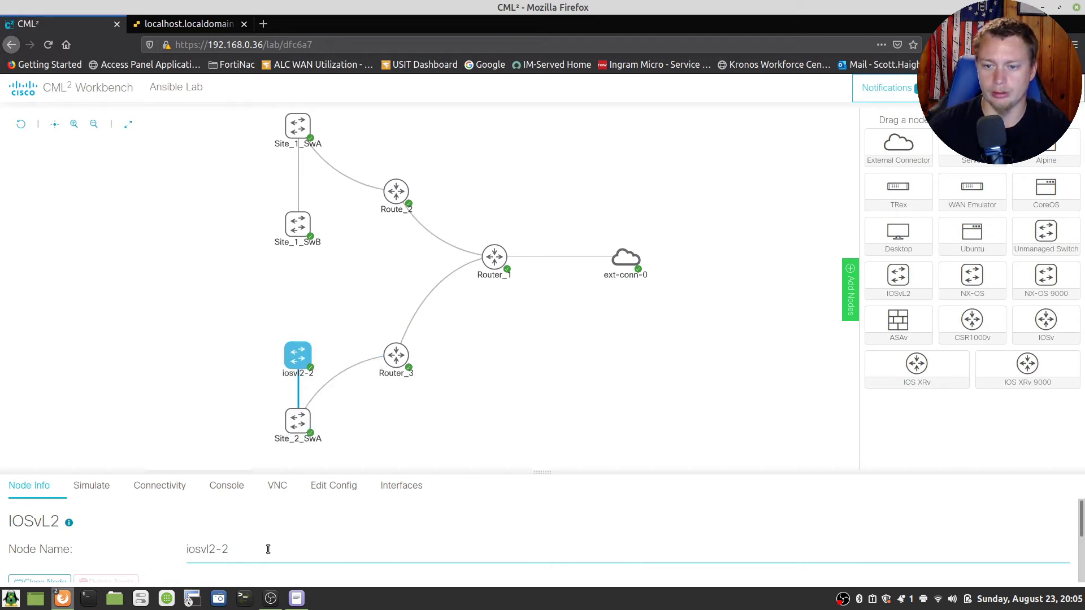
pyautogui.moveTo(268, 549); pyautogui.dragTo(50, 543)
pyautogui.write('Site_')
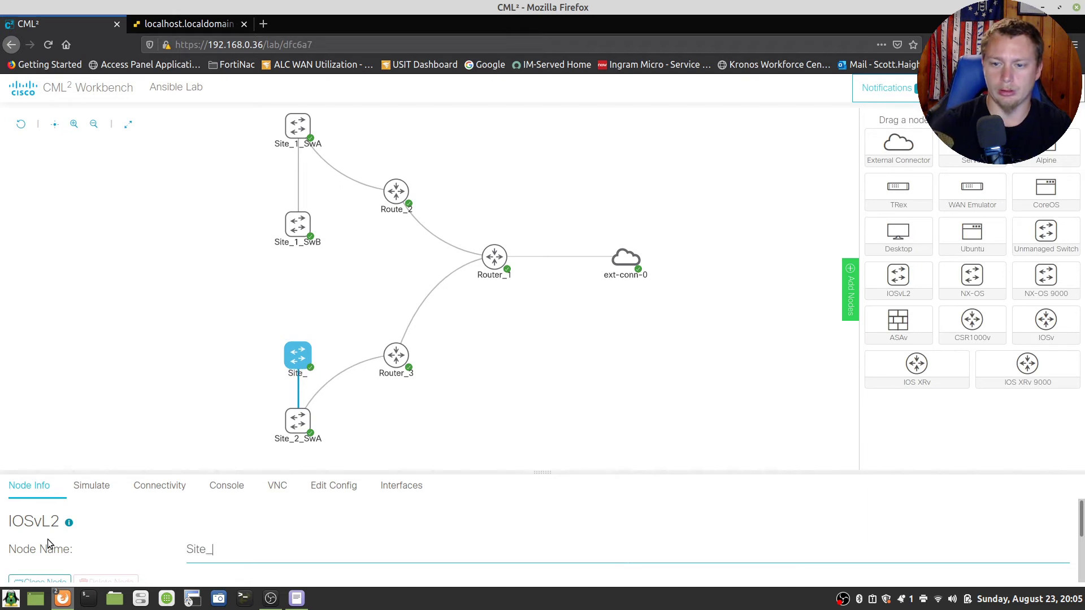
pyautogui.write('2_SwB')
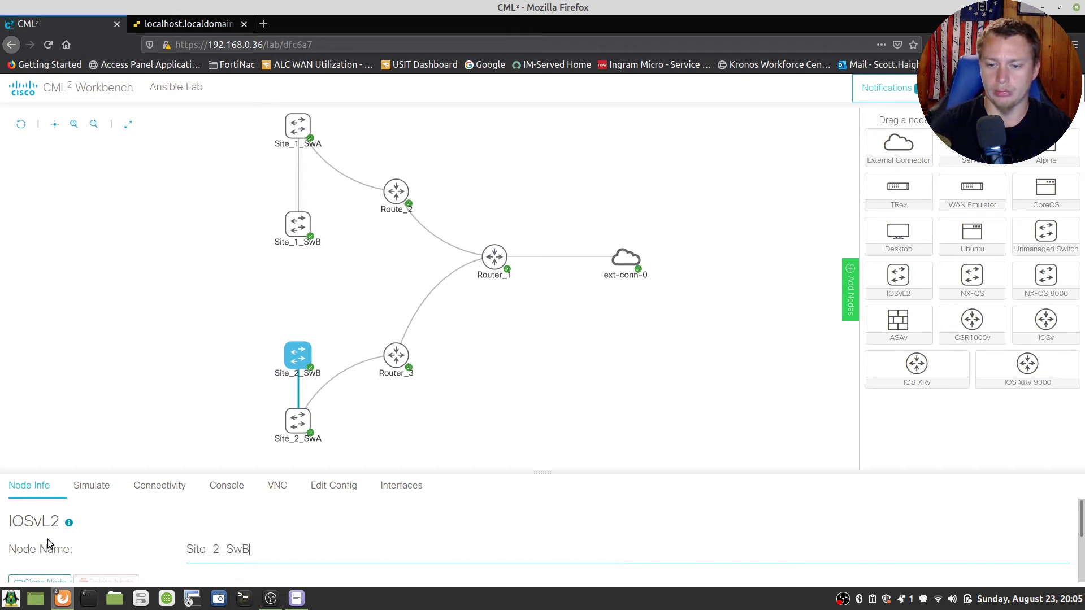
pyautogui.click(161, 361)
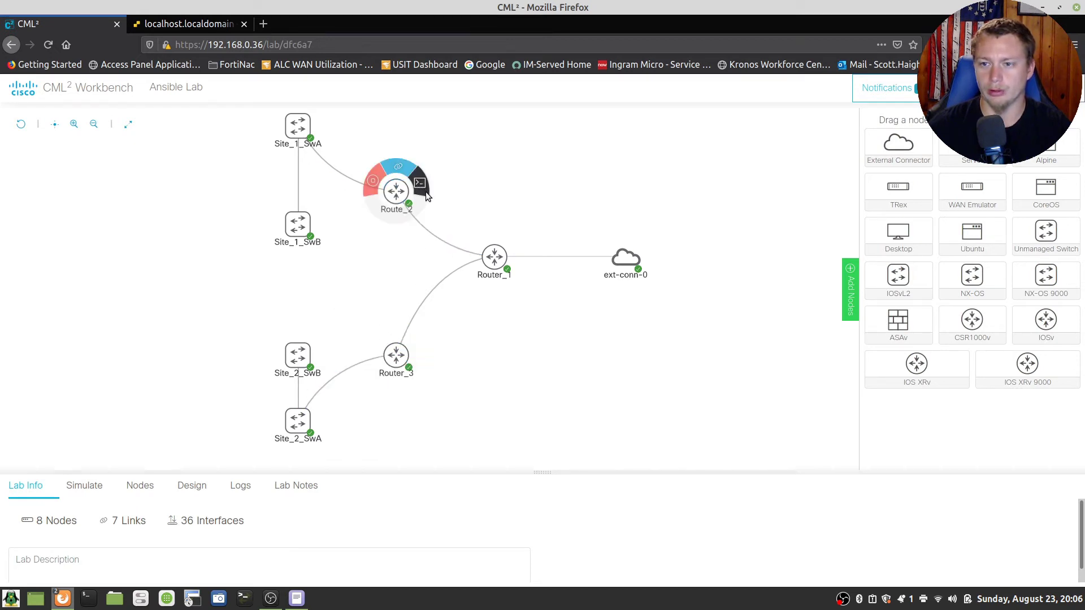
# Step: Select Router_1, enlarge the bottom panel, and view its interface connections
pyautogui.click(402, 190)
pyautogui.moveTo(498, 261)
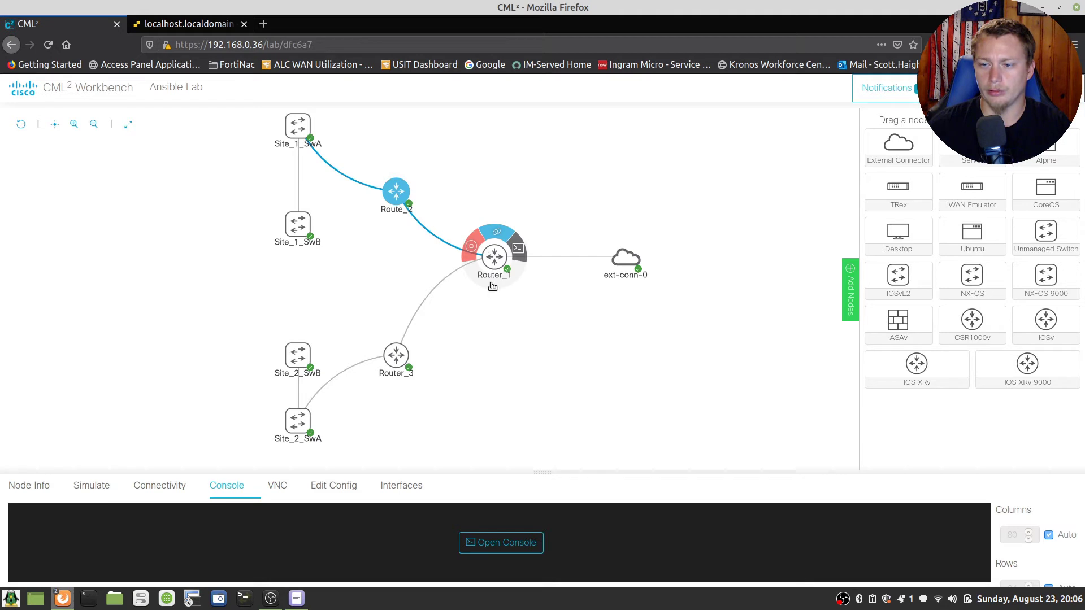
pyautogui.click(495, 259)
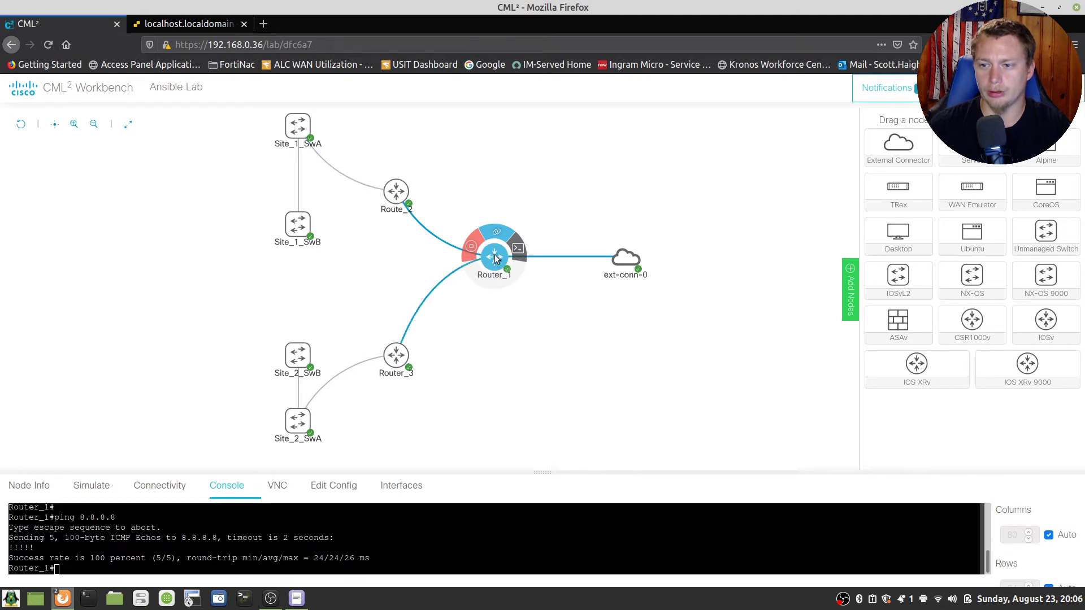
pyautogui.moveTo(546, 473); pyautogui.dragTo(531, 384)
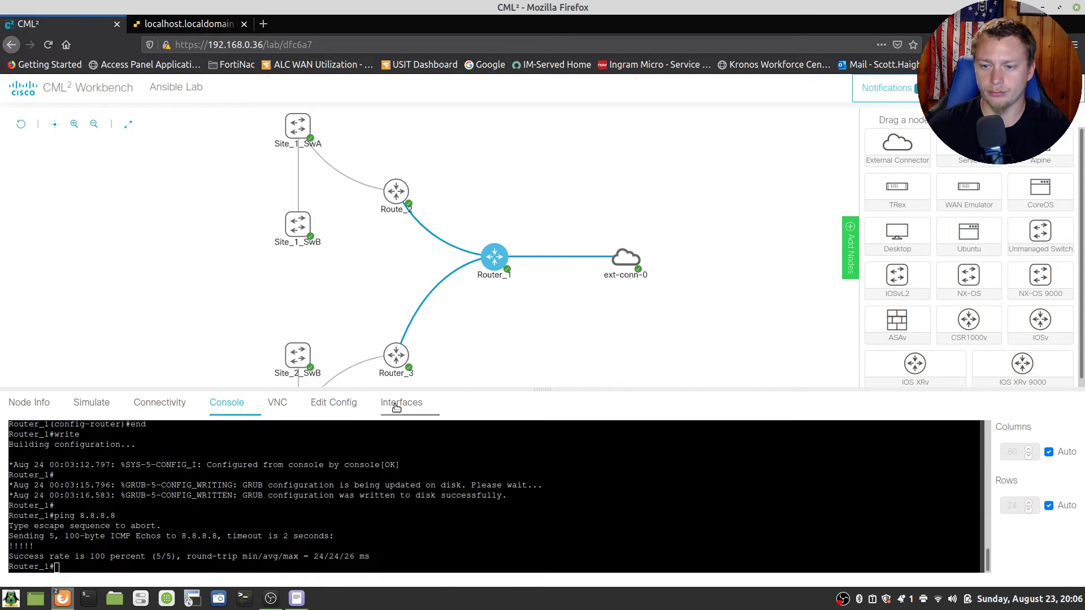
pyautogui.click(401, 403)
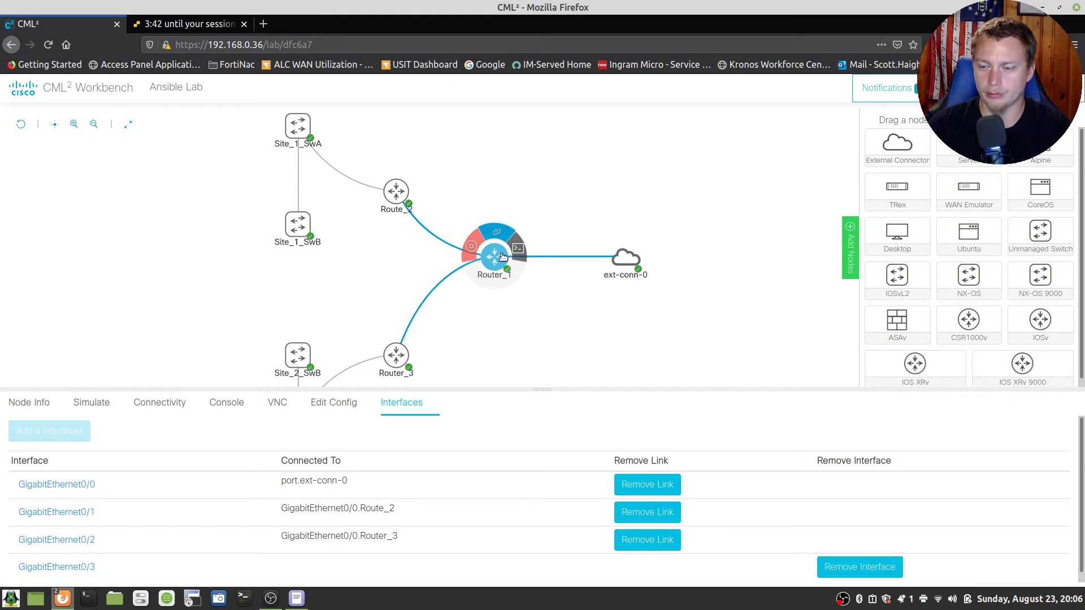
# Step: On Router_1, give Gi0/1 10.0.1.1/24, enable it, and add it to OSPF 1 area 0
pyautogui.click(519, 251)
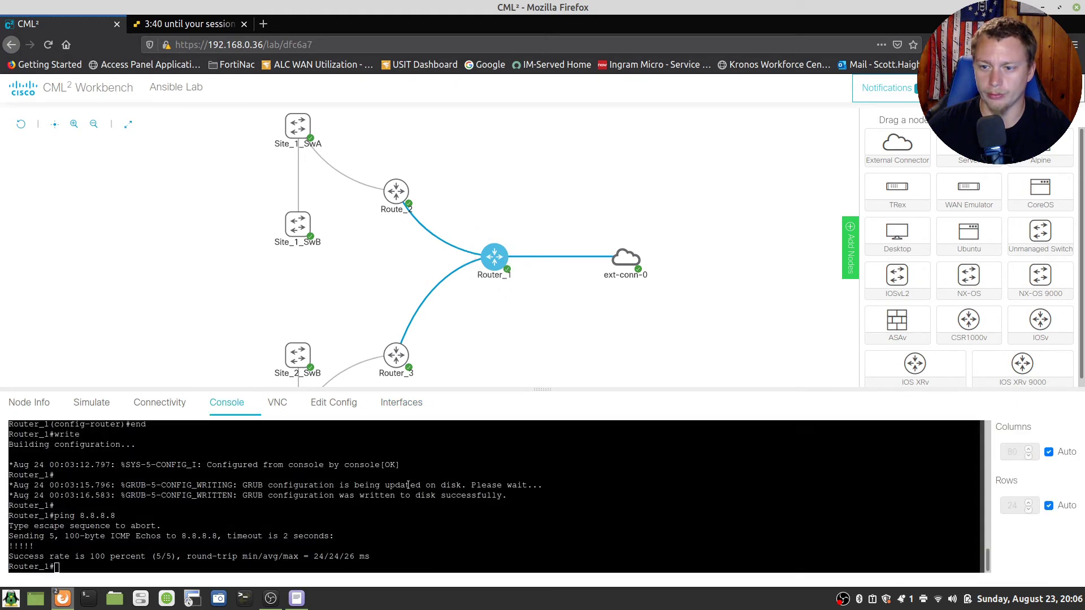
pyautogui.press('Return')
pyautogui.press('Return')
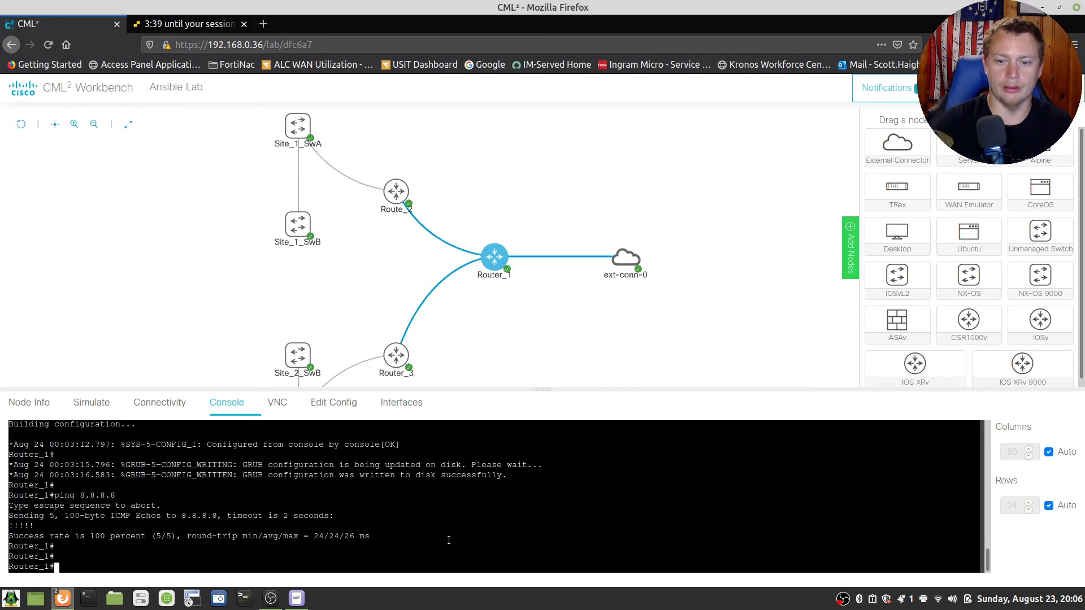
pyautogui.write('config t')
pyautogui.press('Return')
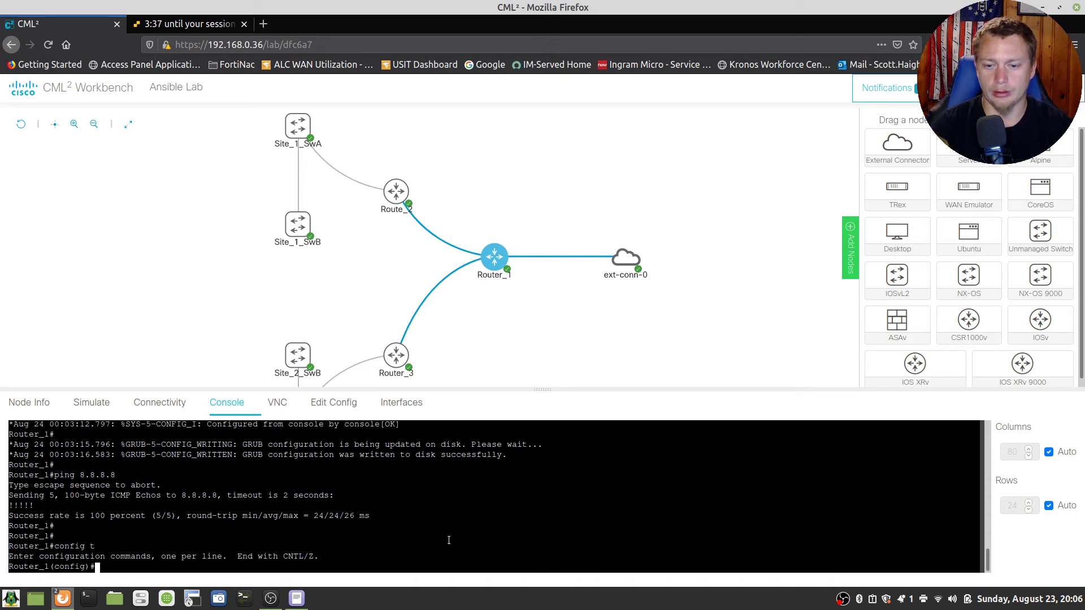
pyautogui.write('int gi 0/1')
pyautogui.press('Return')
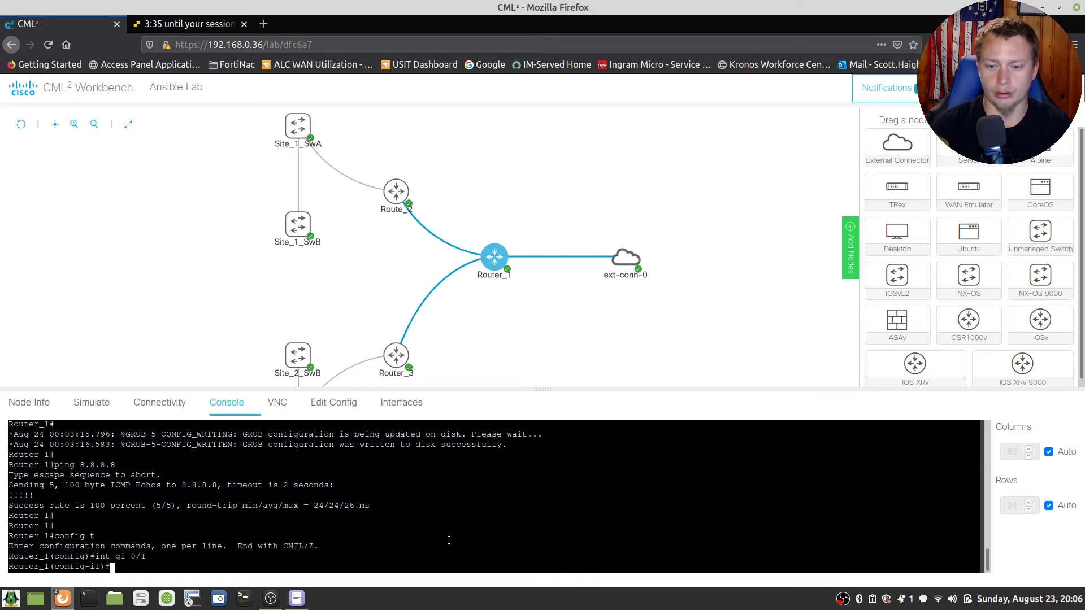
pyautogui.write('ip add ')
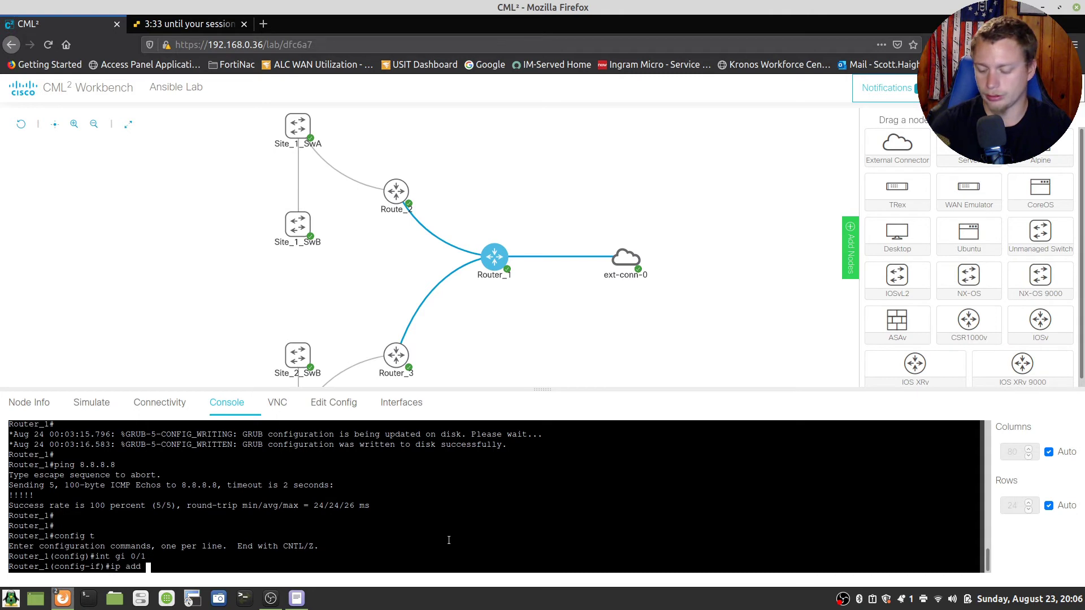
pyautogui.write('10.0.')
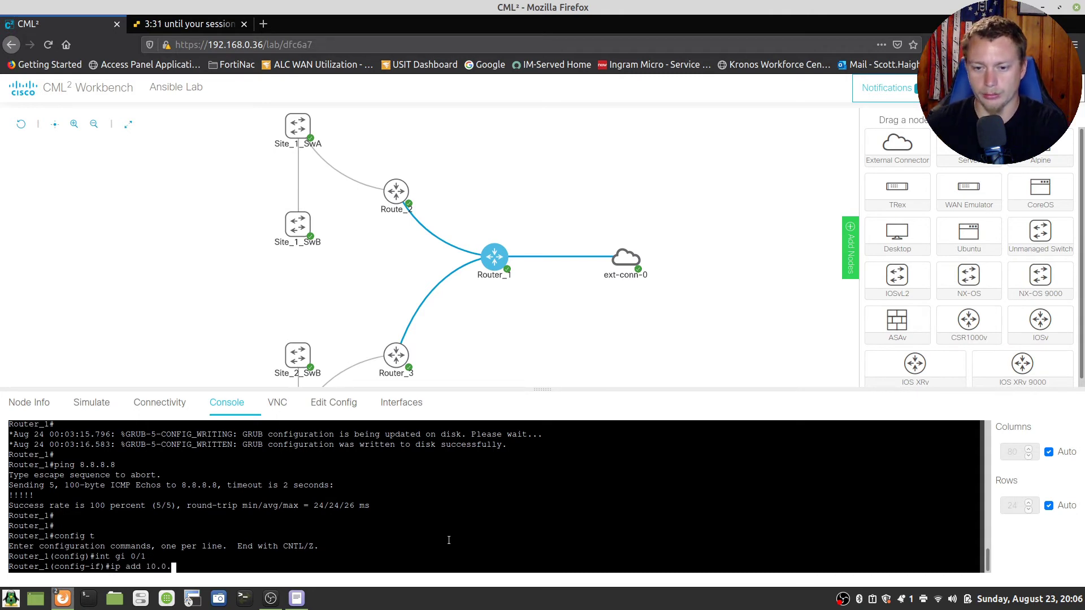
pyautogui.write('1.1')
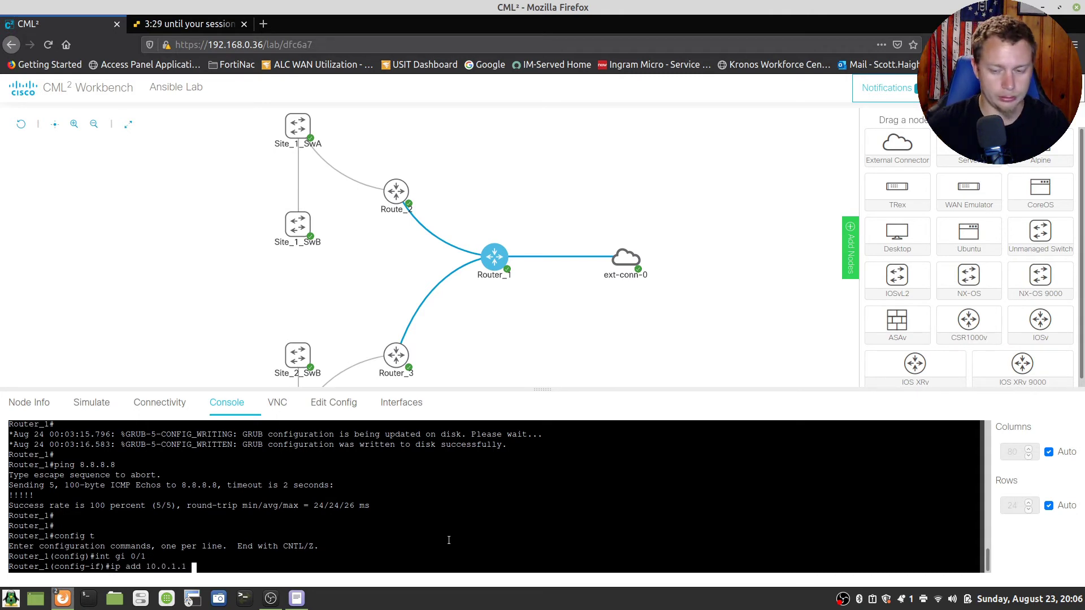
pyautogui.write(' 255.255.2555.0')
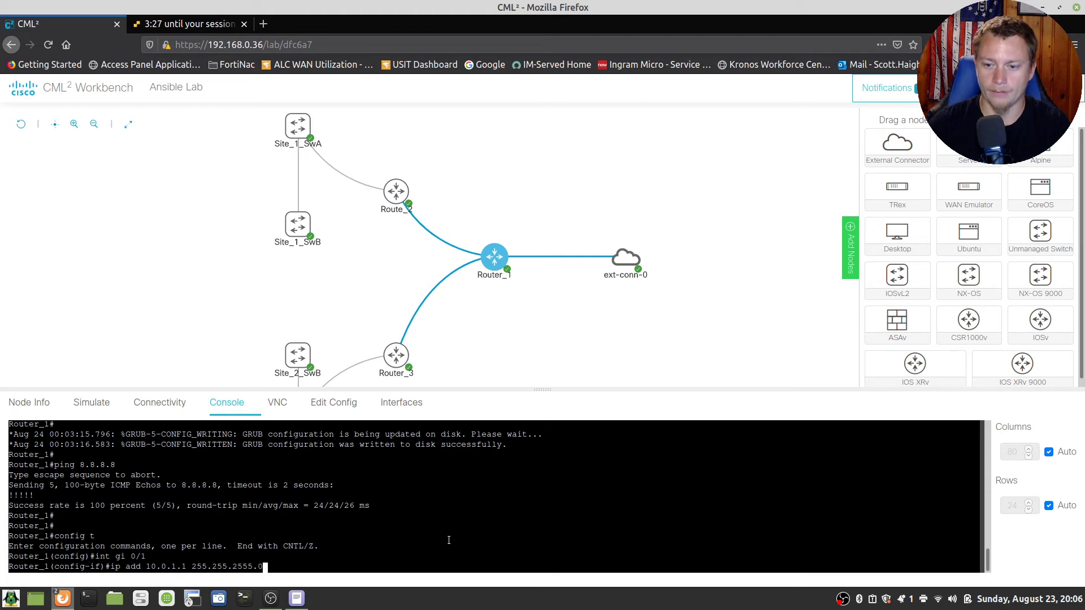
pyautogui.press('BackSpace')
pyautogui.press('BackSpace')
pyautogui.press('BackSpace')
pyautogui.write('.0')
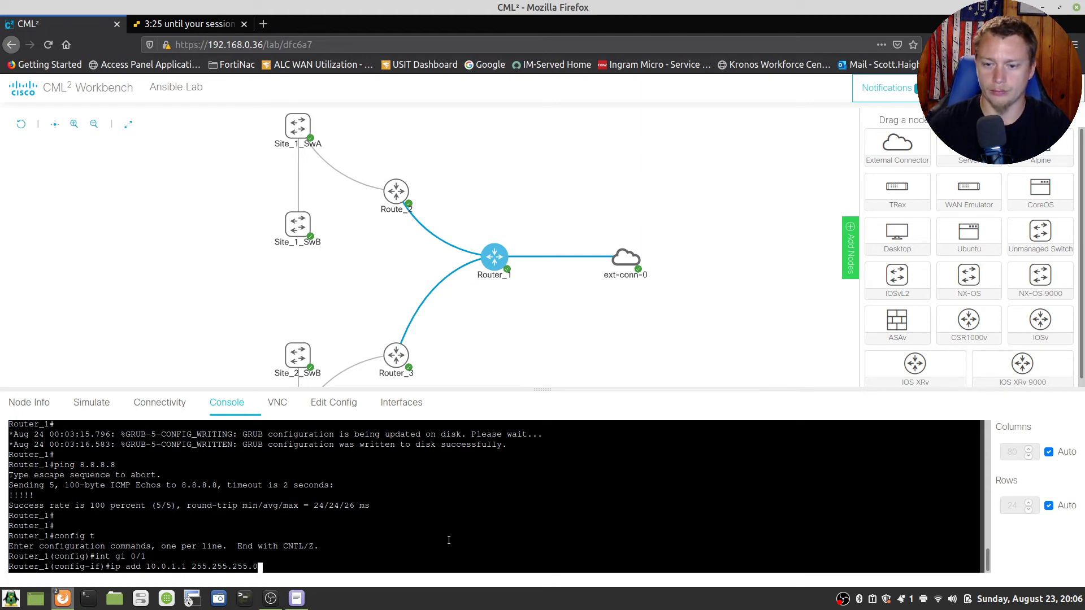
pyautogui.press('Return')
pyautogui.write('no sh')
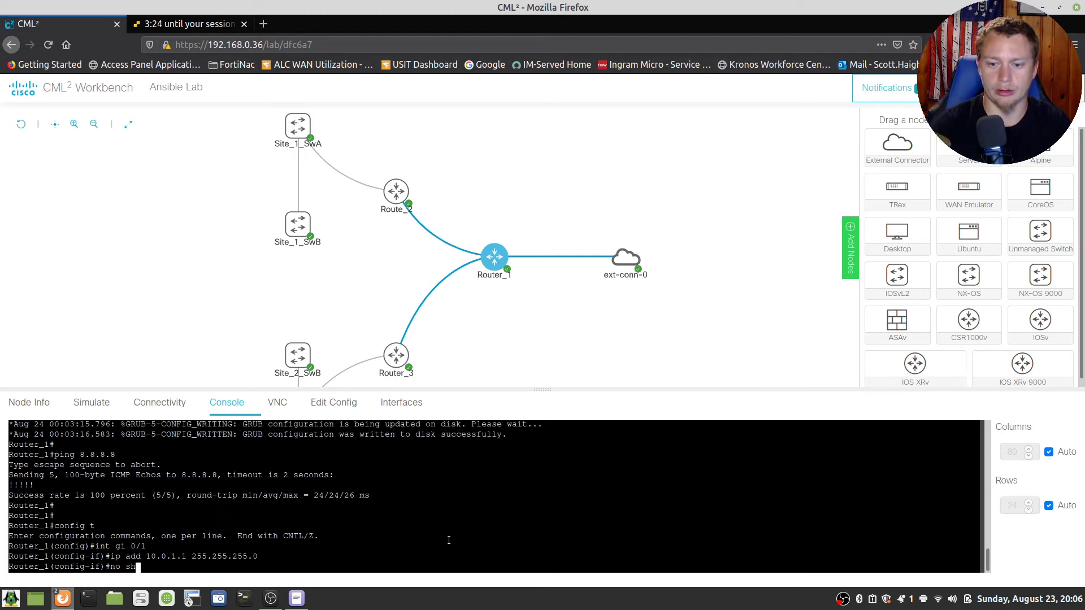
pyautogui.write('ut')
pyautogui.press('Return')
pyautogui.write('ip ospf')
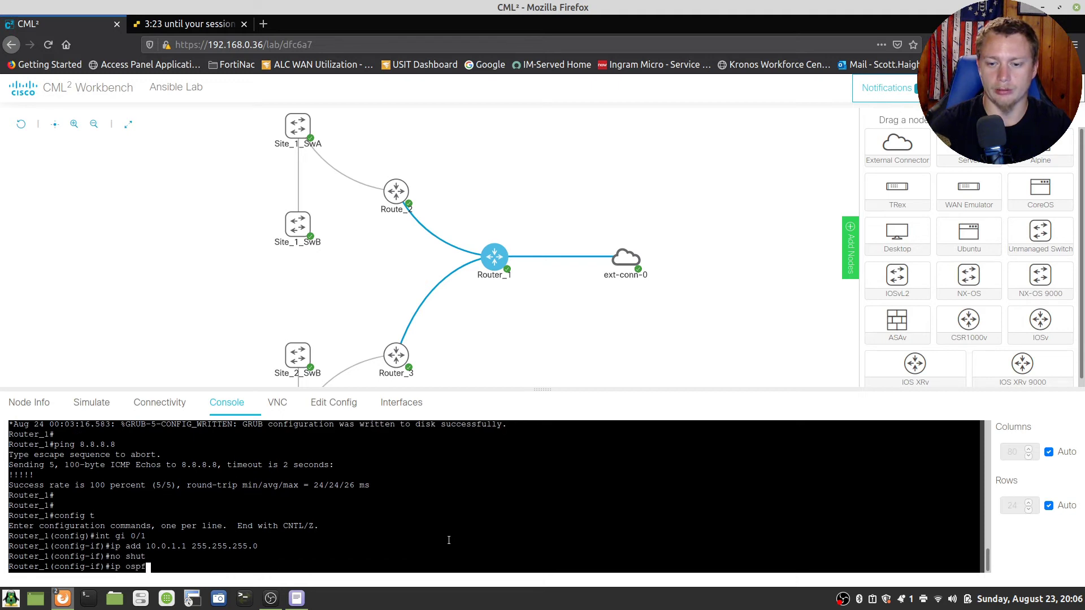
pyautogui.write(' 1 area 0')
pyautogui.press('Return')
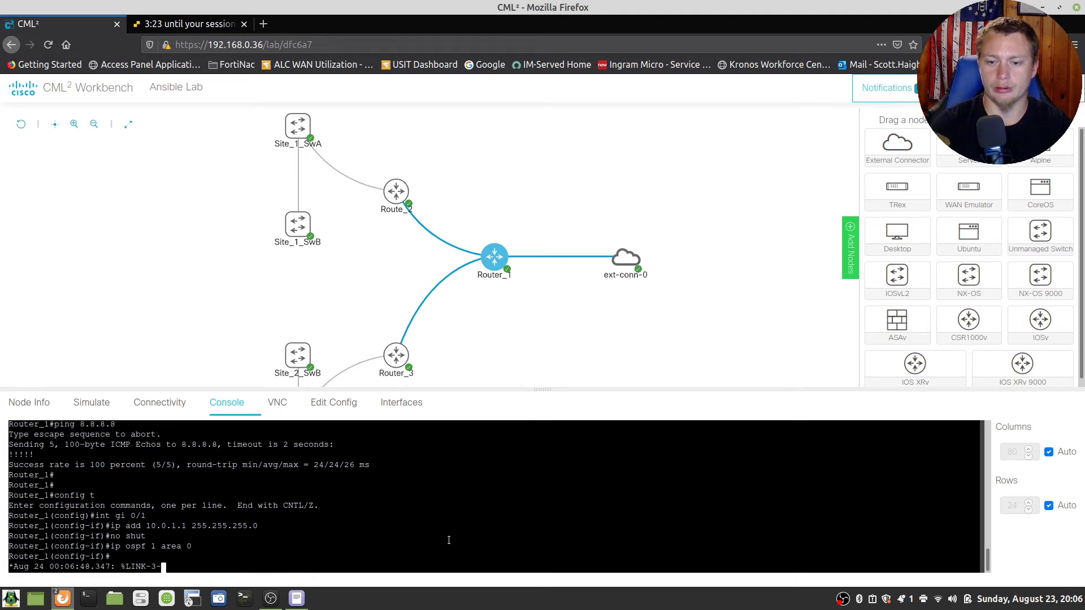
# Step: Configure Gi0/2 with 10.0.2.1 255.255.255.0, OSPF 1 area 0, and no shutdown
pyautogui.write('int gi ')
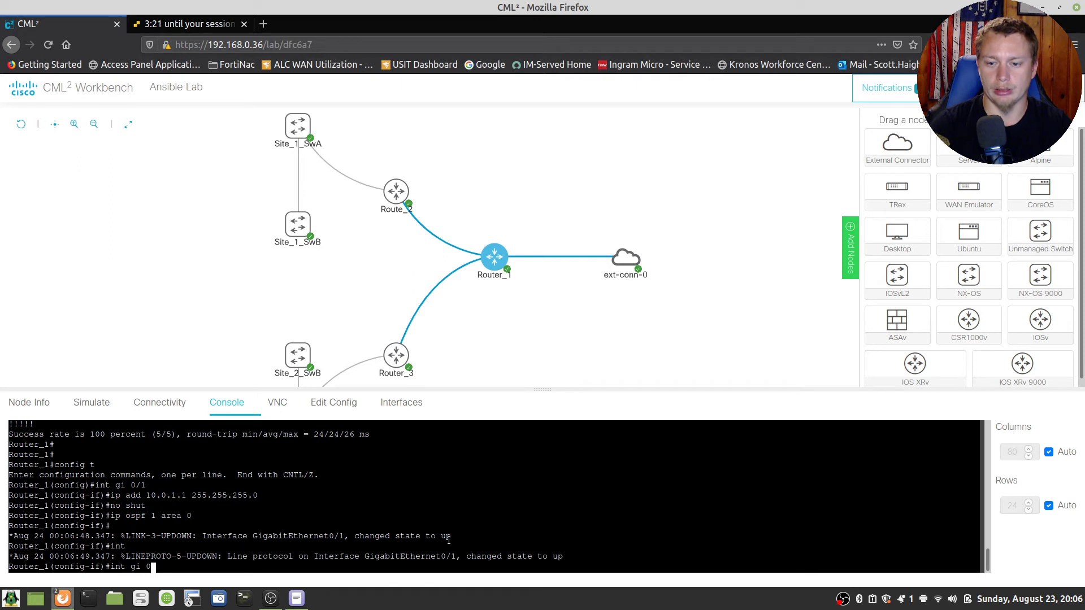
pyautogui.write('0/2')
pyautogui.press('Return')
pyautogui.write('ip ')
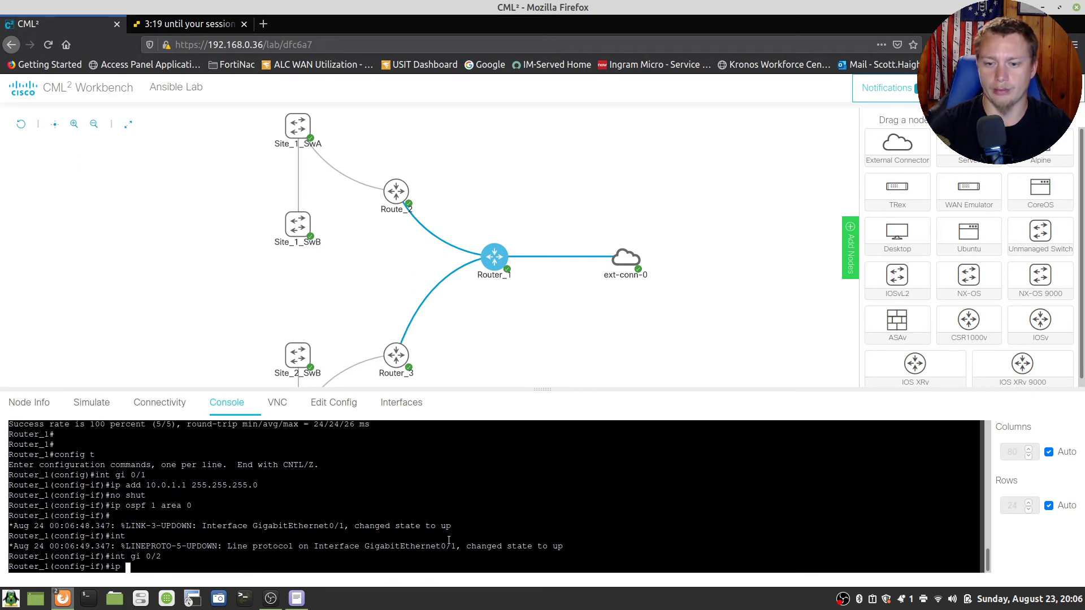
pyautogui.write('add 10.0.2')
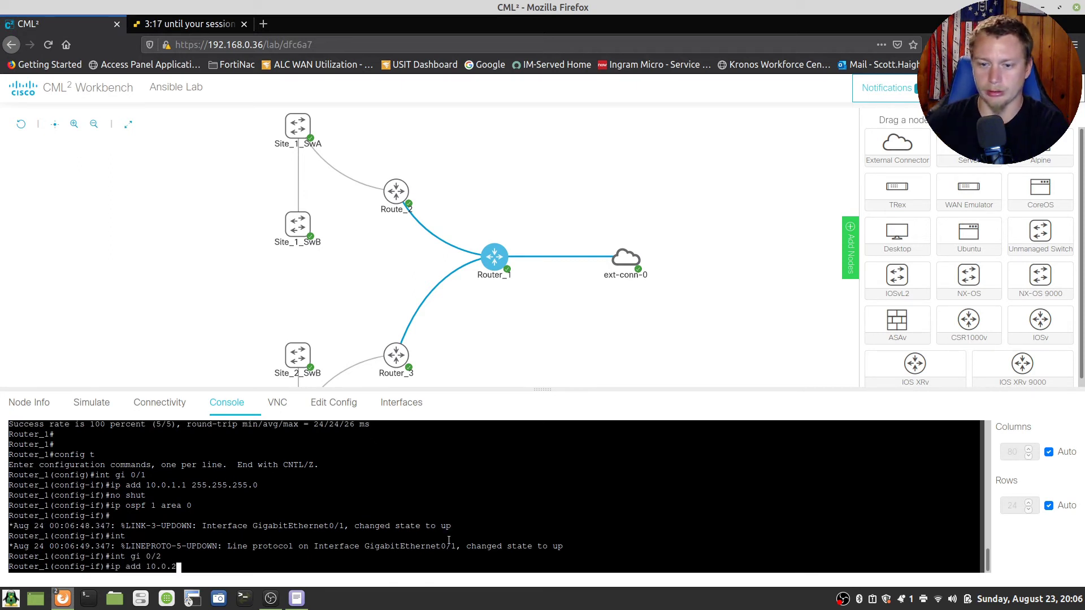
pyautogui.write('.1.')
pyautogui.press('BackSpace')
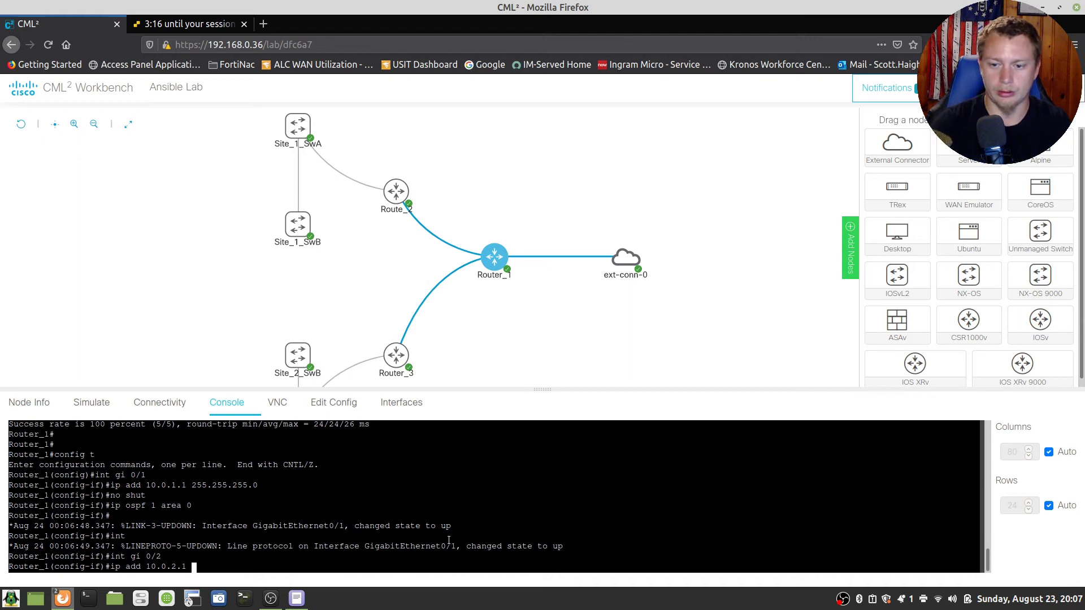
pyautogui.write('255.255')
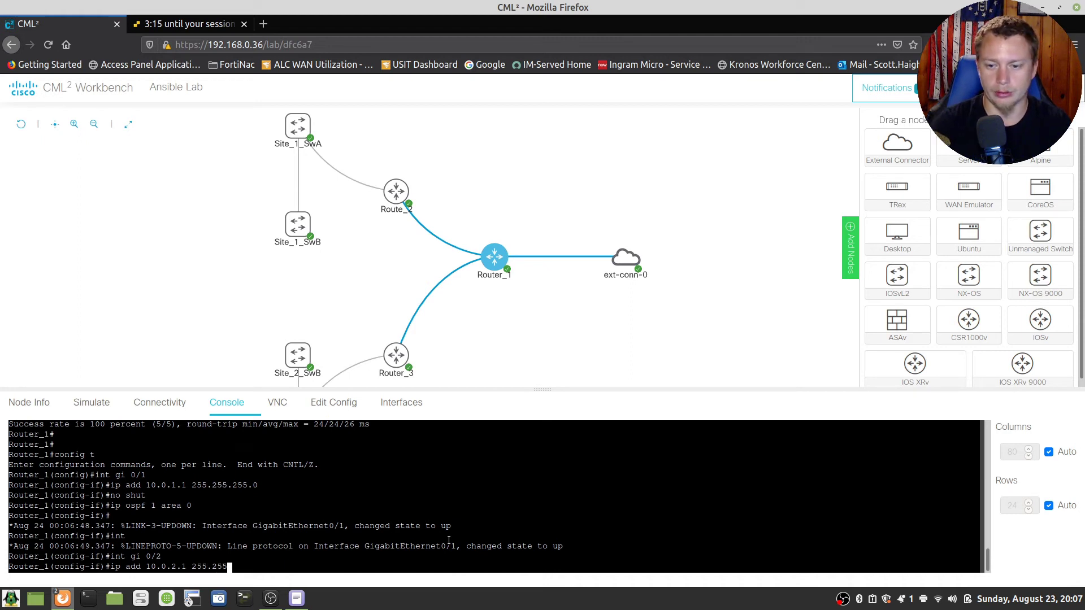
pyautogui.write('.255.0')
pyautogui.press('Return')
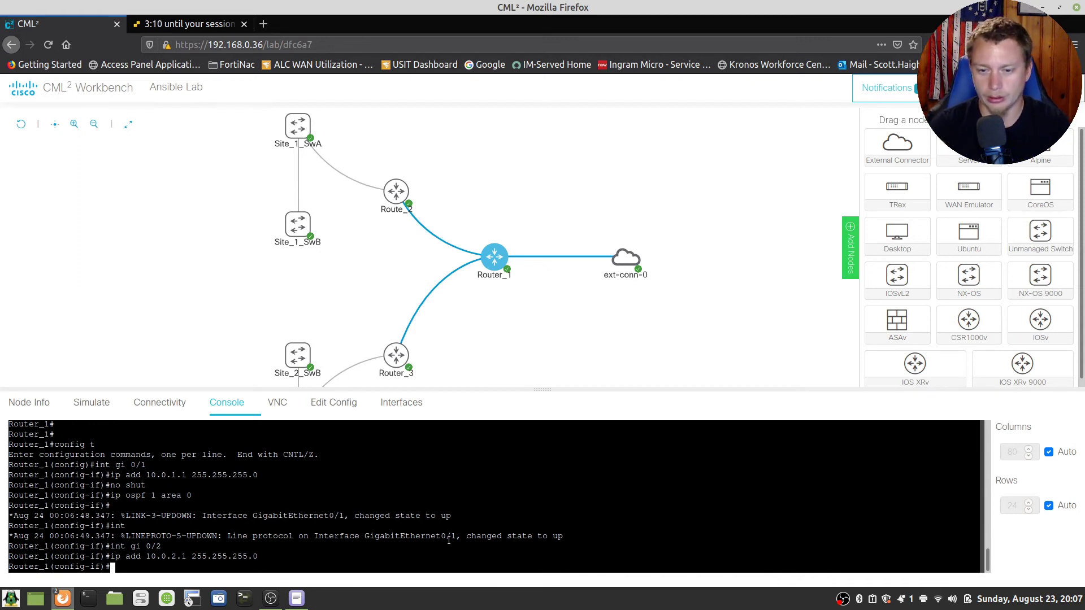
pyautogui.write('ip os')
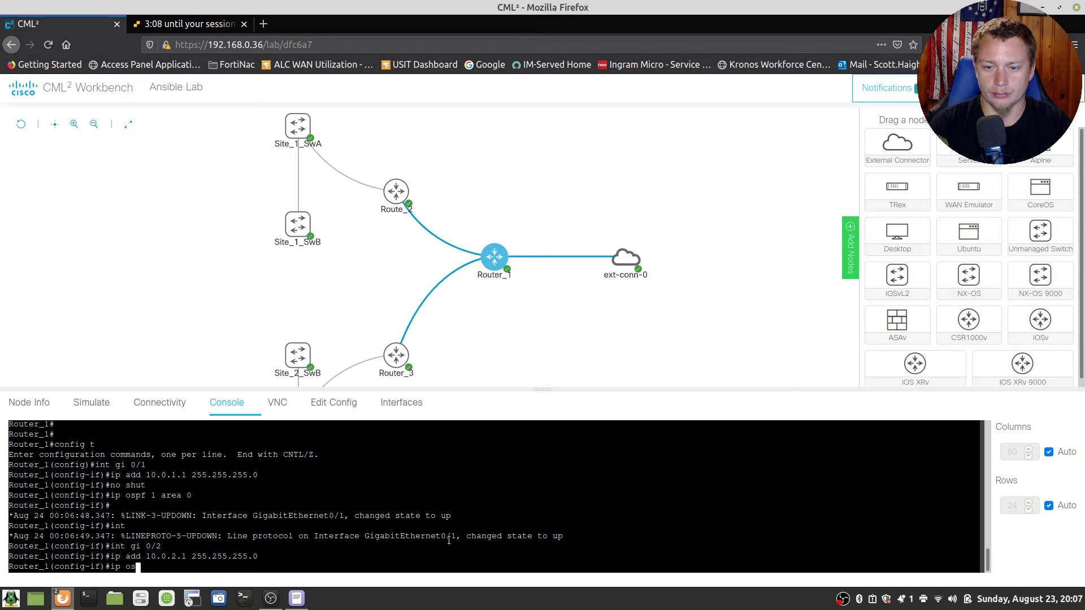
pyautogui.write('pf 1 area 0')
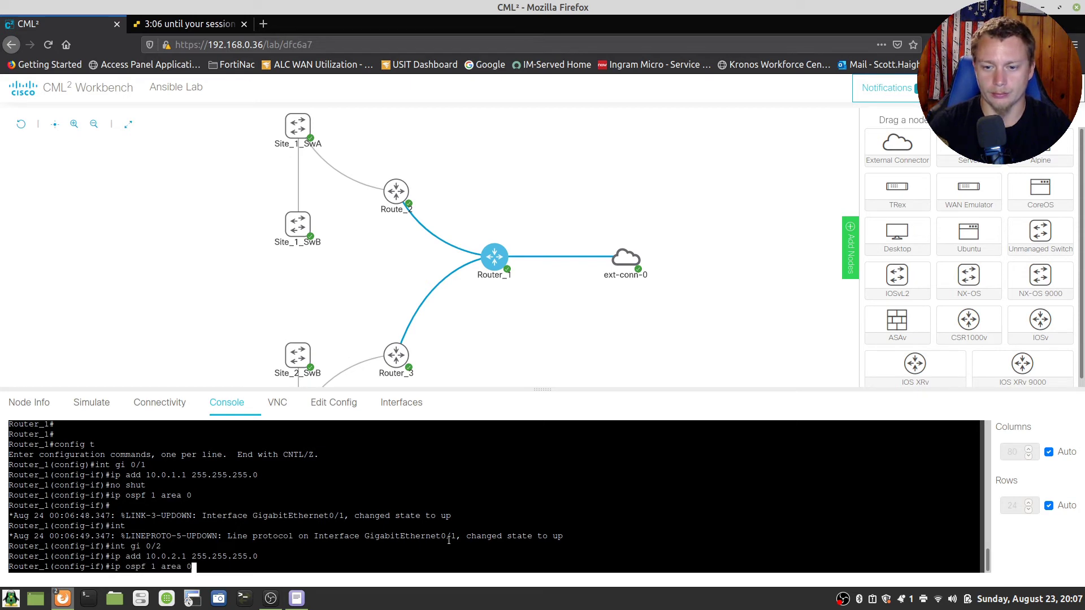
pyautogui.press('Return')
pyautogui.write('no shut')
pyautogui.press('Return')
# Step: Exit configuration mode and save Router_1's configuration with write
pyautogui.write('end')
pyautogui.press('Return')
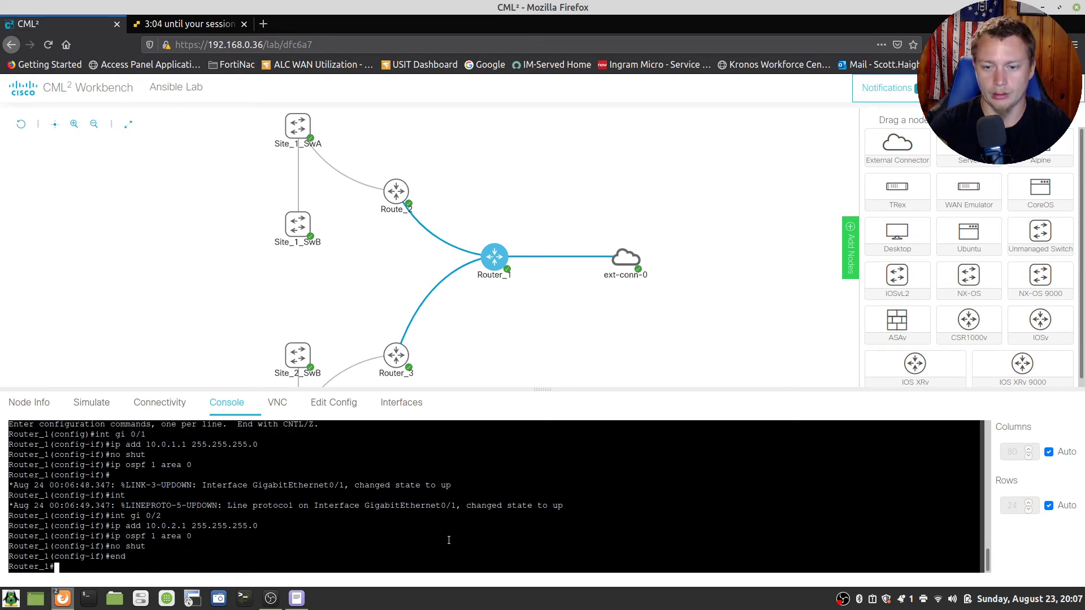
pyautogui.write('write')
pyautogui.press('Return')
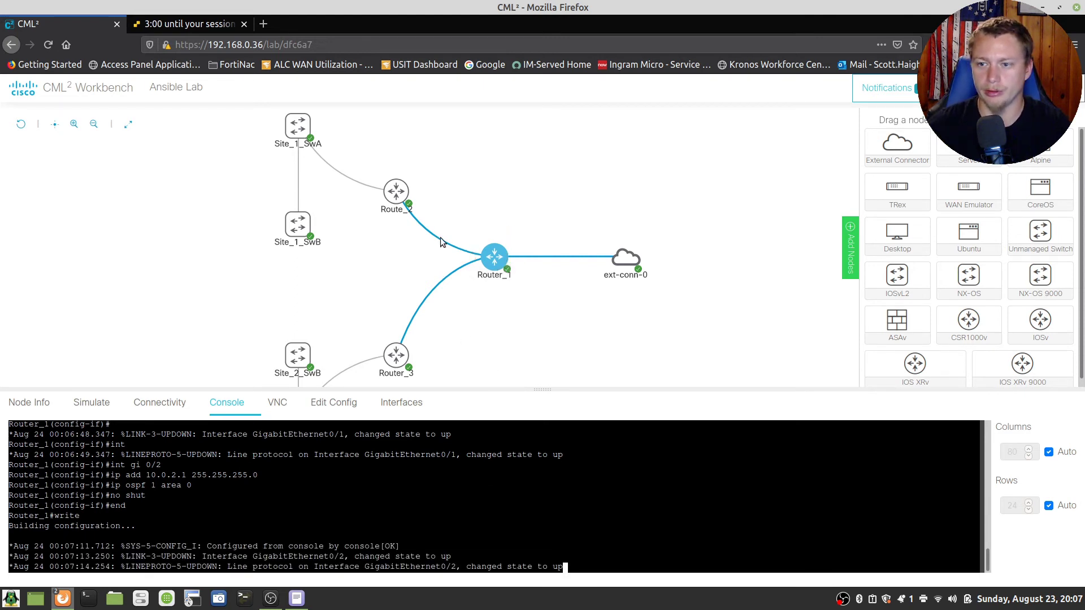
# Step: Activate the upper router's and Router_3's consoles, declining the initial setup dialog with 'n'
pyautogui.click(398, 193)
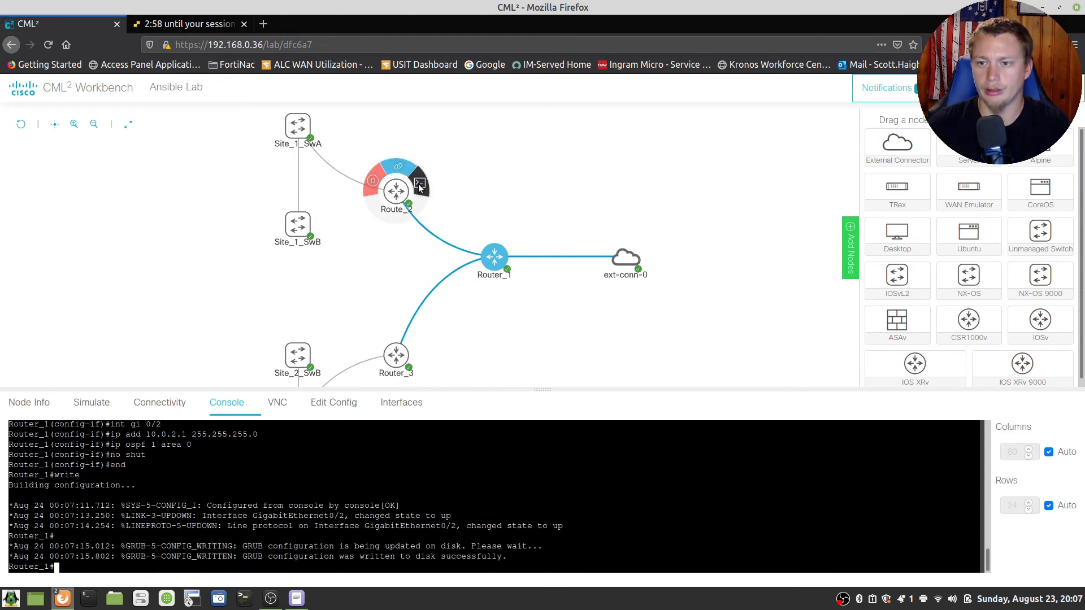
pyautogui.click(506, 502)
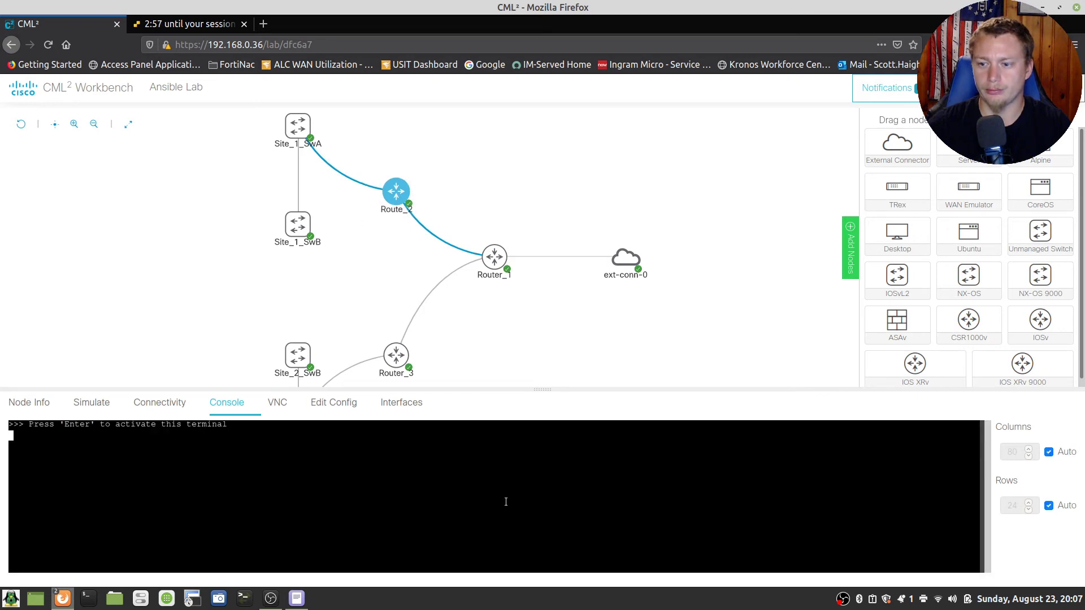
pyautogui.press('Return')
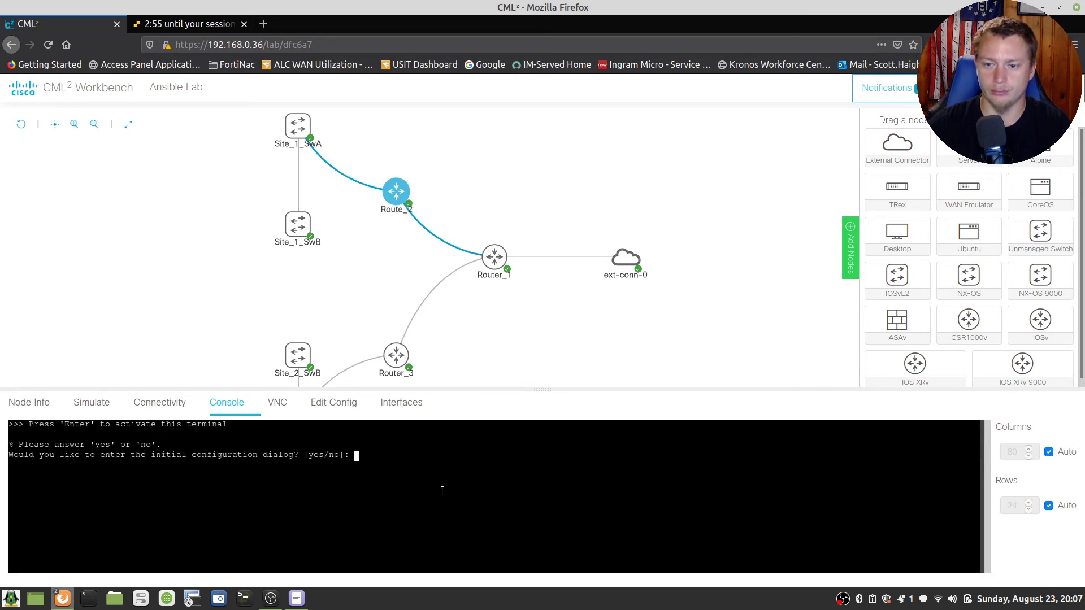
pyautogui.click(396, 355)
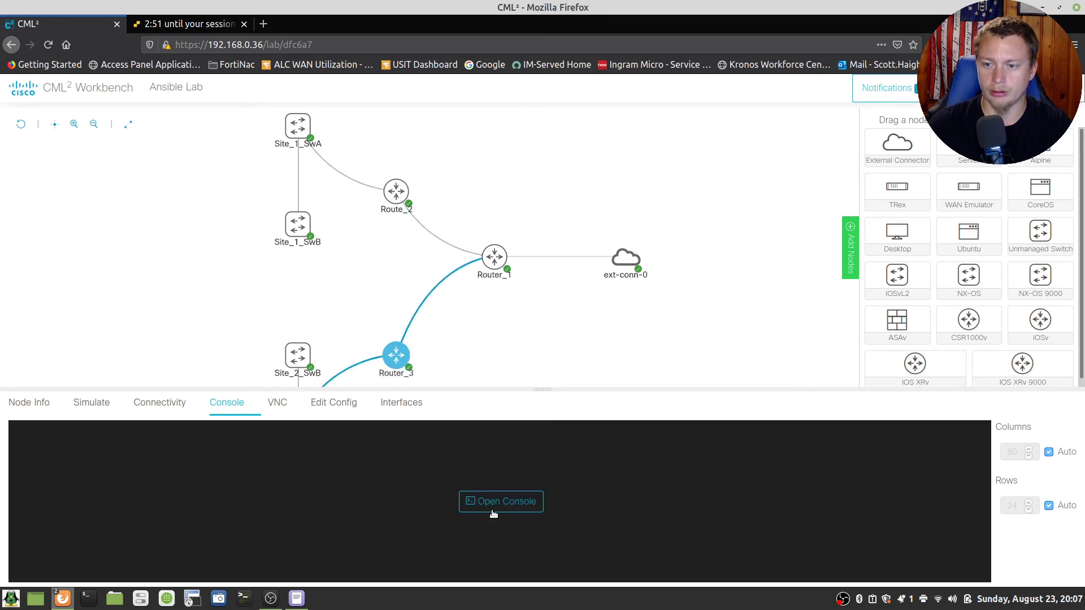
pyautogui.click(495, 511)
pyautogui.write('n')
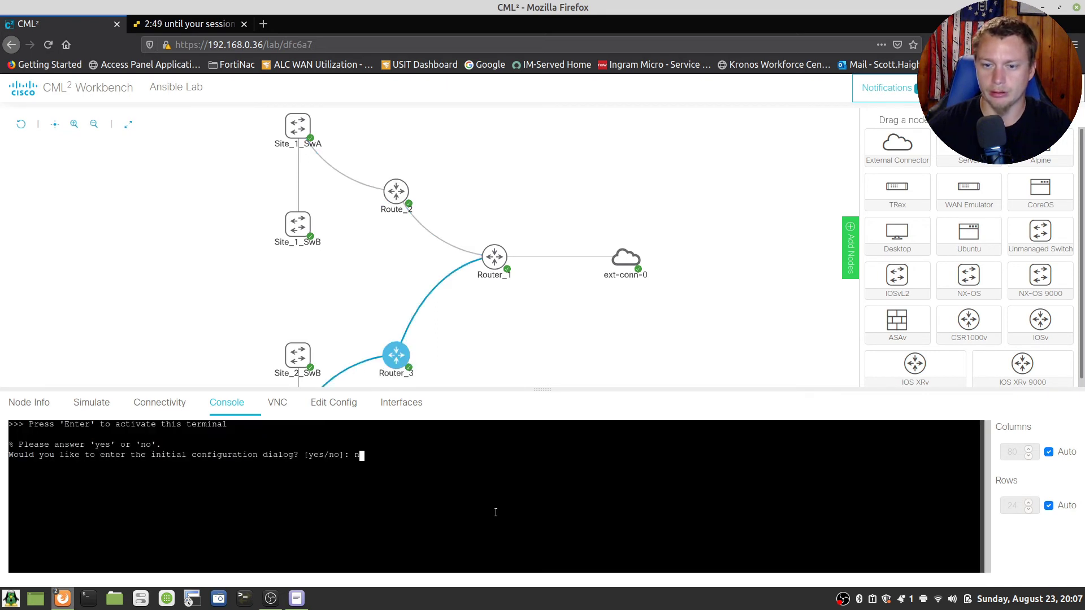
# Step: Open and activate the Site_1_SwA and Site_1_SwB consoles
pyautogui.click(302, 133)
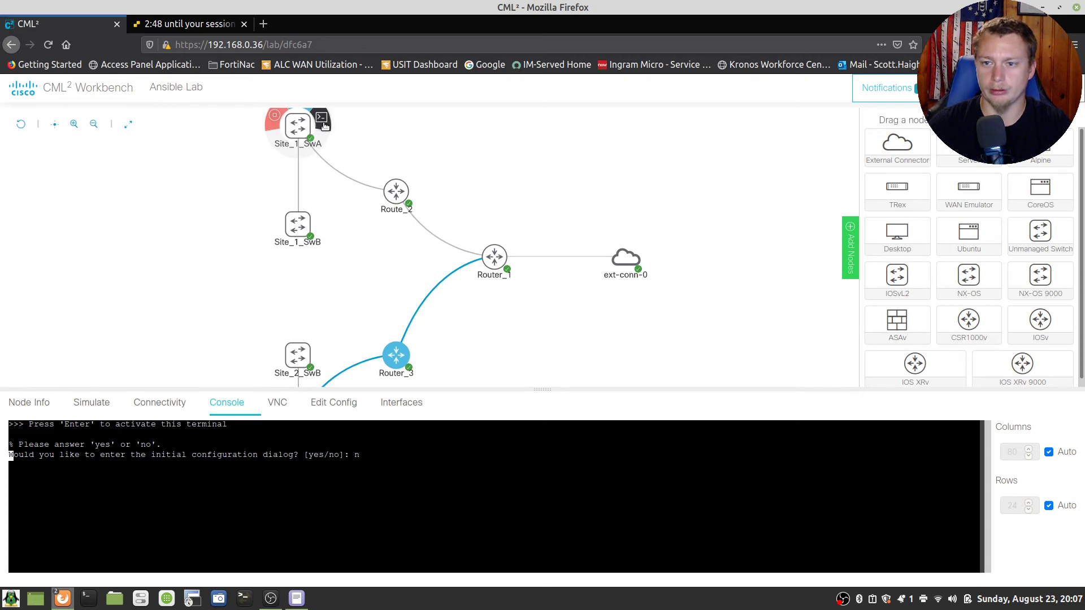
pyautogui.click(477, 508)
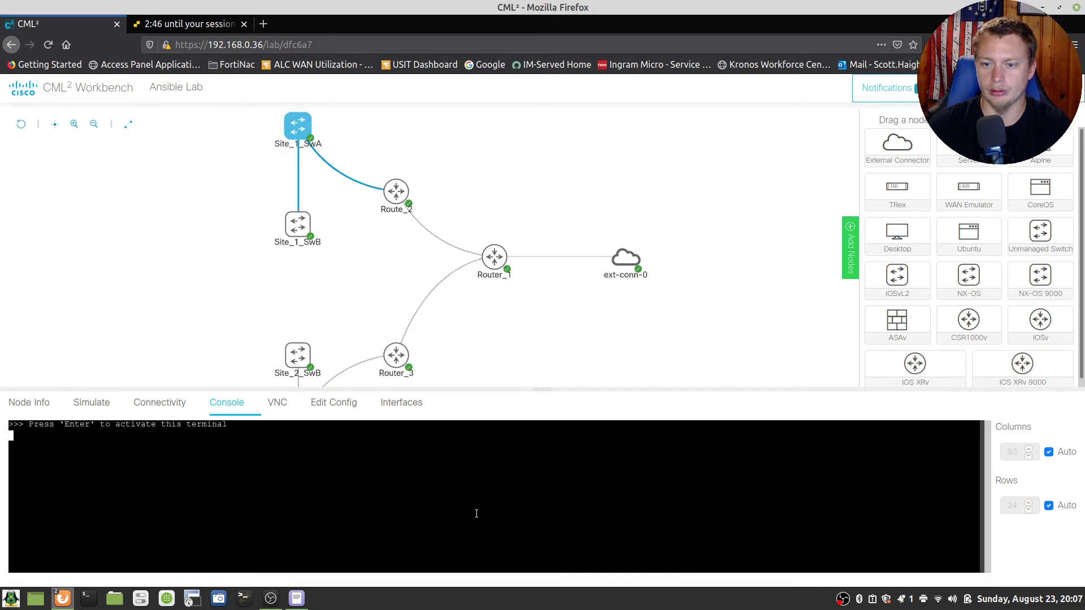
pyautogui.press('Return')
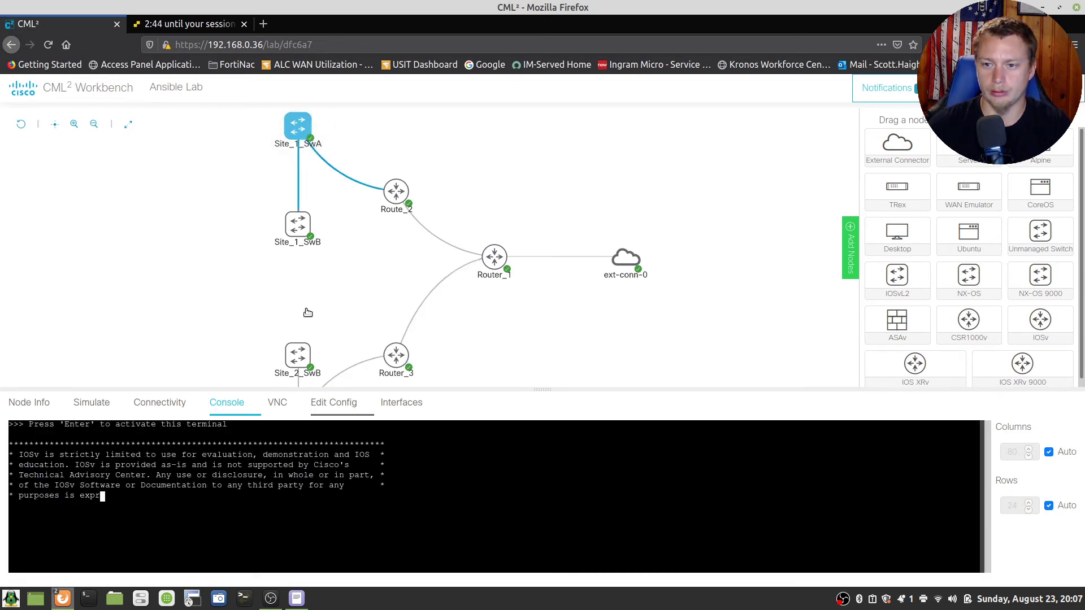
pyautogui.click(325, 224)
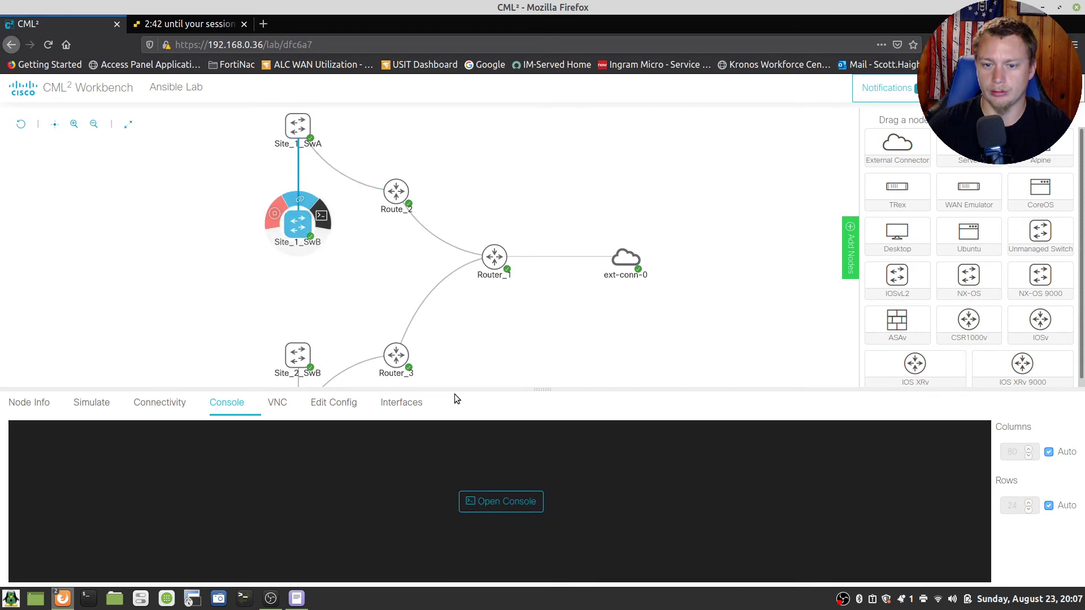
pyautogui.click(522, 504)
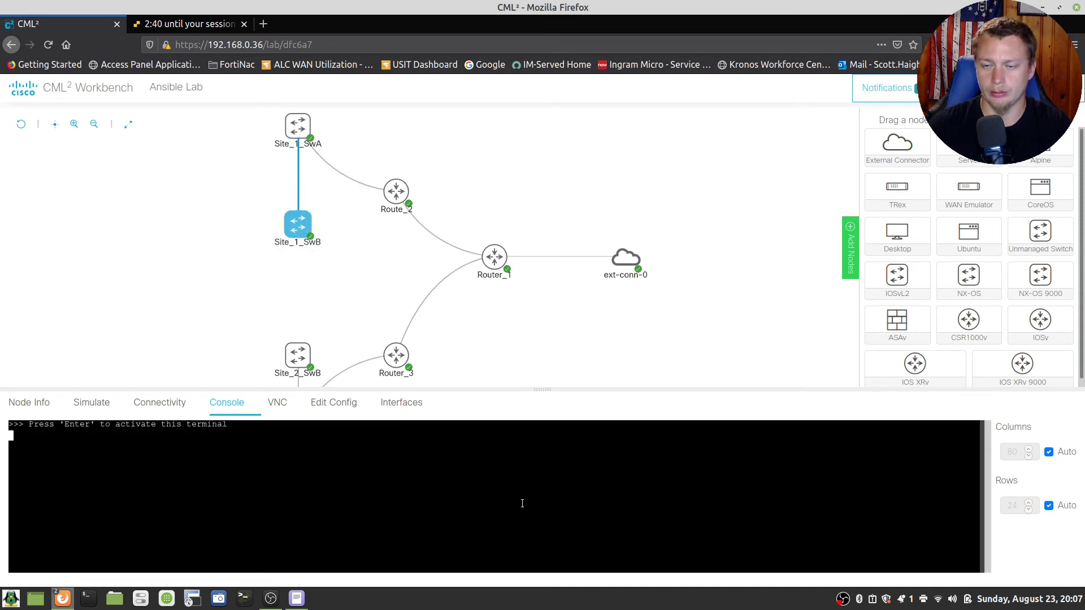
pyautogui.press('Return')
# Step: Open and activate the consoles of Site_2_SwB and the lowest switch
pyautogui.moveTo(321, 289); pyautogui.dragTo(315, 240)
pyautogui.click(315, 300)
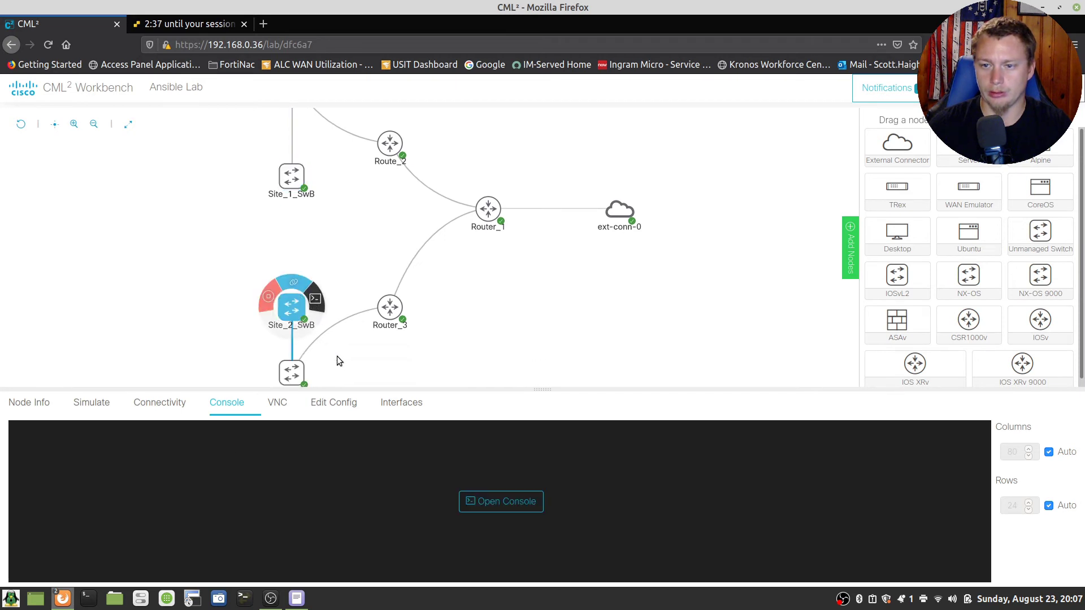
pyautogui.click(509, 506)
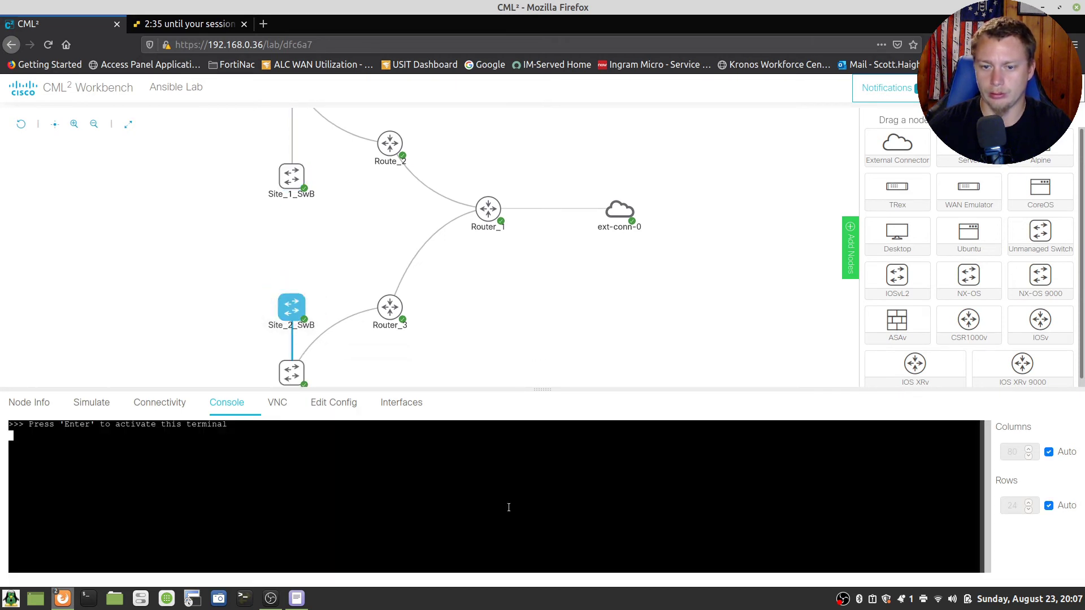
pyautogui.press('Return')
pyautogui.click(302, 375)
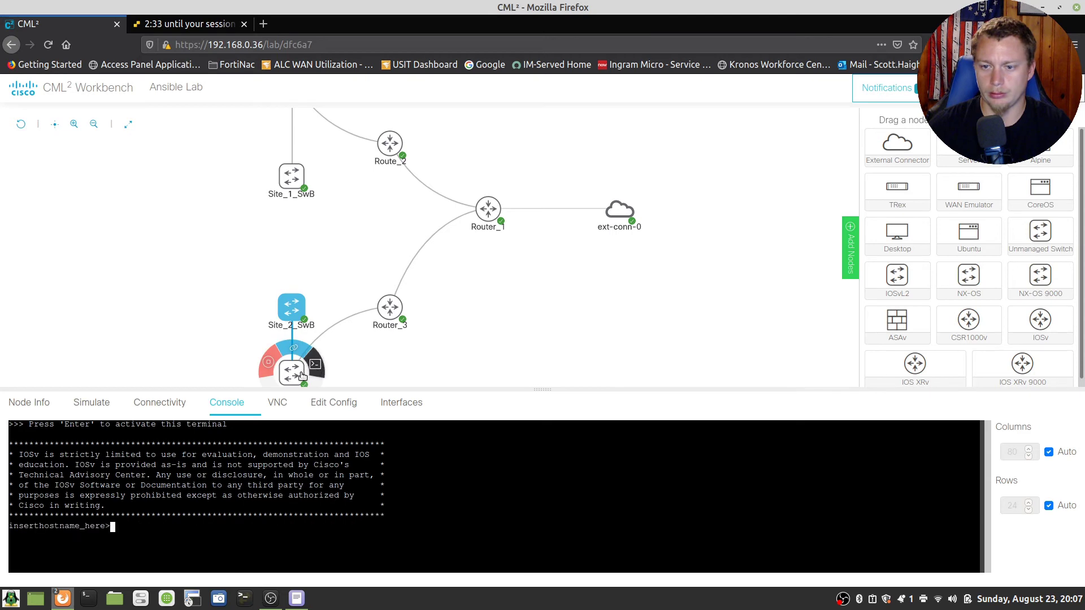
pyautogui.click(497, 507)
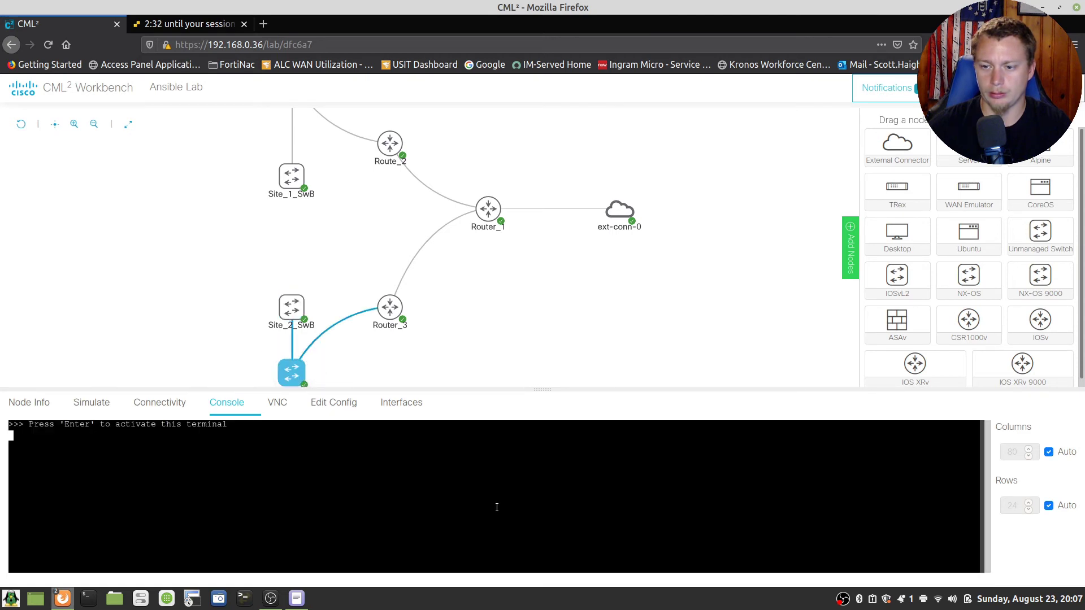
pyautogui.press('Return')
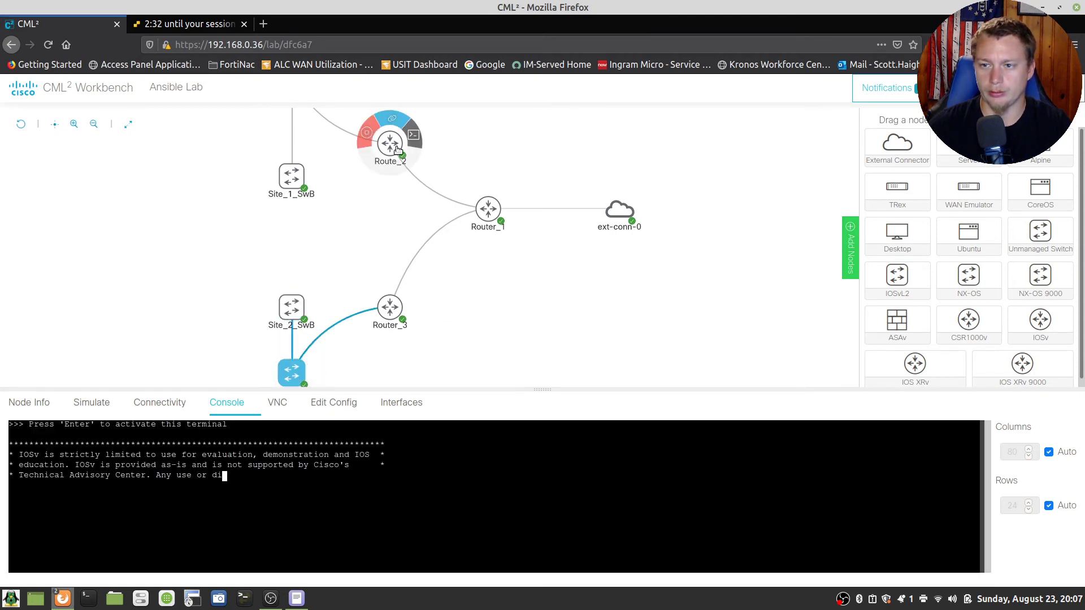
# Step: On the upper router, set hostname Router_2 and enable logging synchronous on console line 0
pyautogui.click(392, 144)
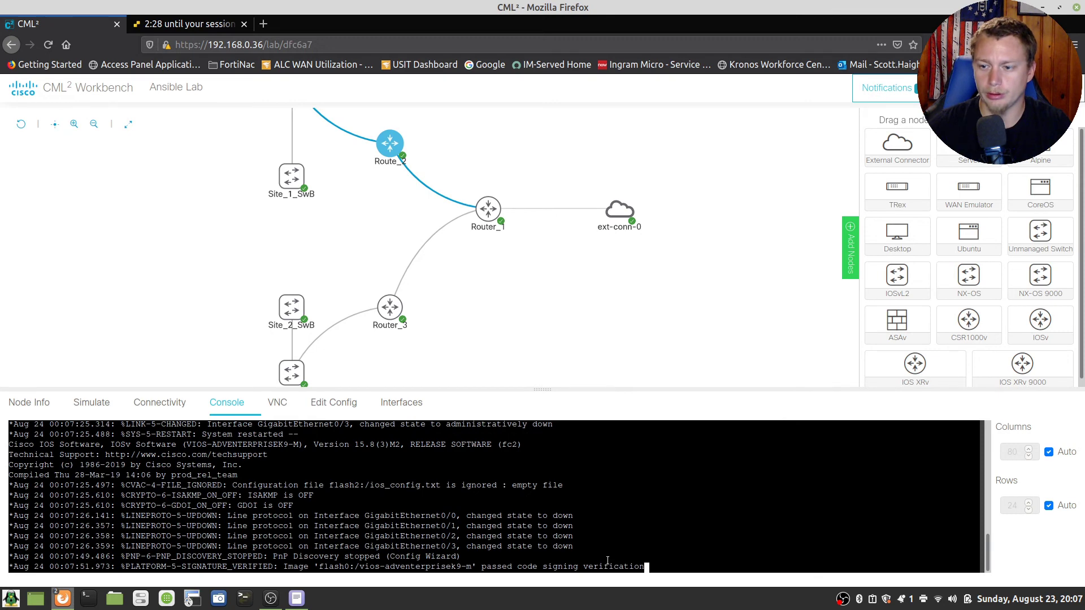
pyautogui.write('er>e')
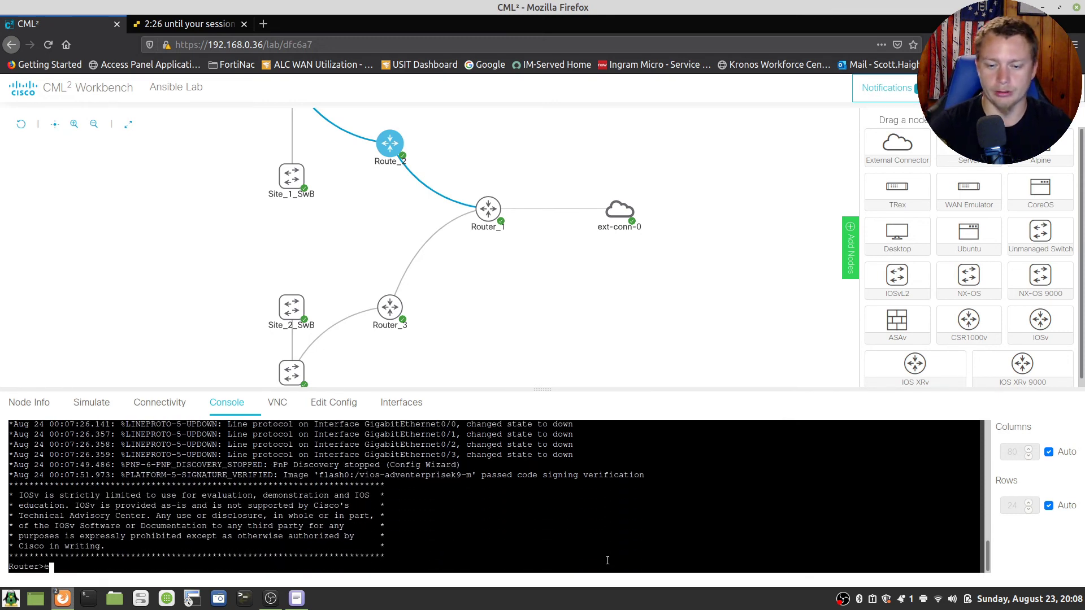
pyautogui.write('n')
pyautogui.press('Return')
pyautogui.write('config t')
pyautogui.press('Return')
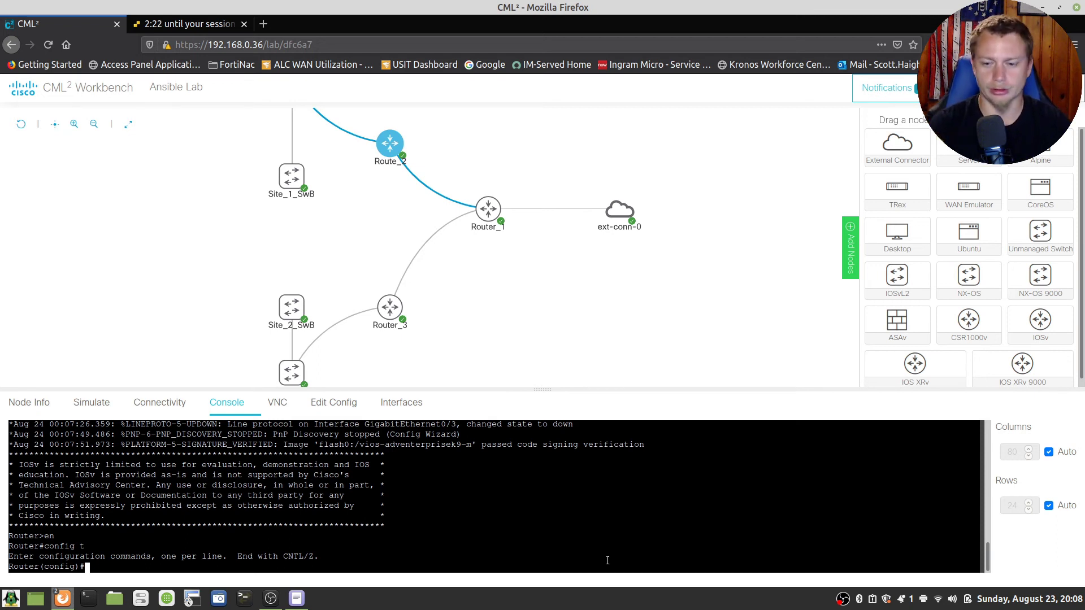
pyautogui.write('hostname ')
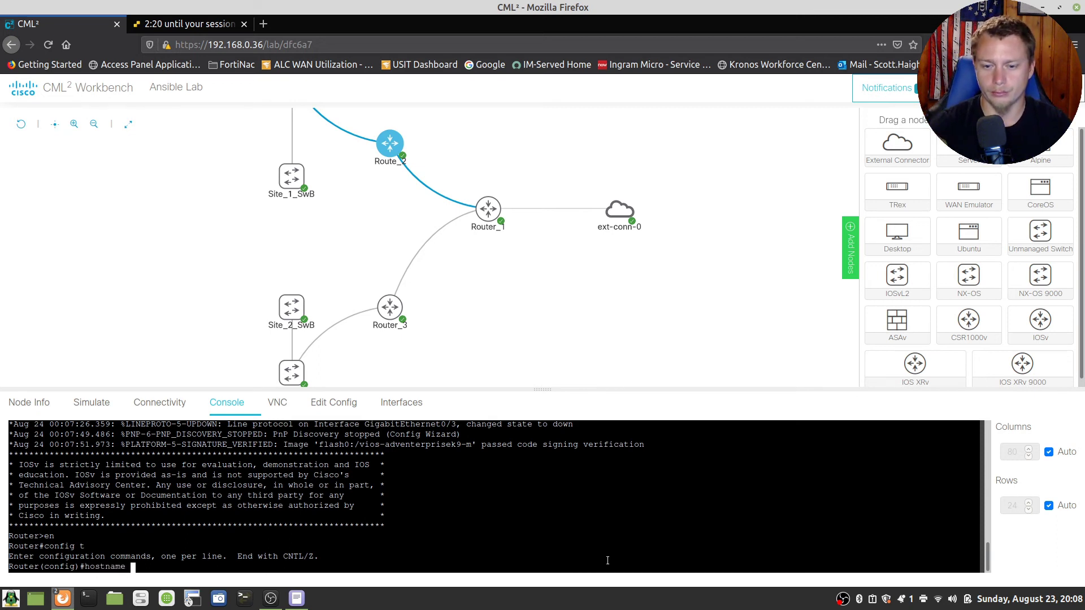
pyautogui.write('Router')
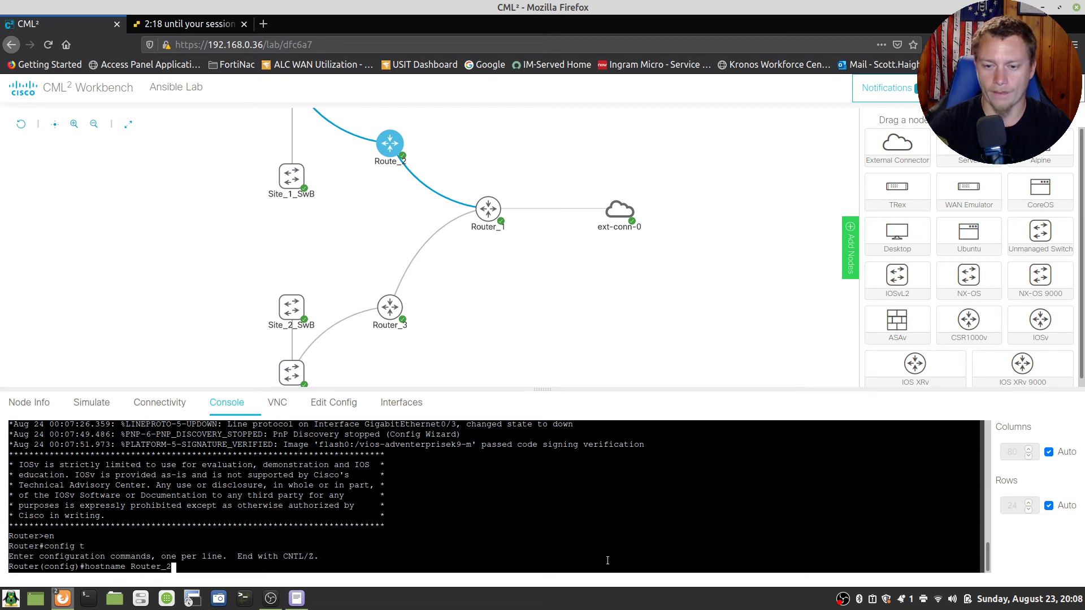
pyautogui.write('_2')
pyautogui.press('Return')
pyautogui.write('line con 0')
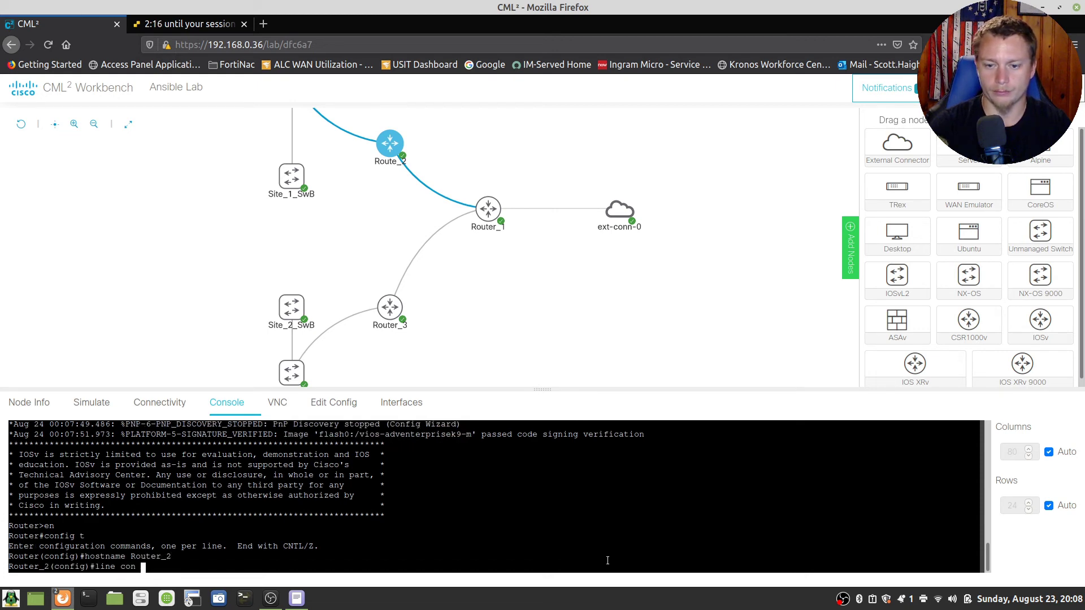
pyautogui.press('Return')
pyautogui.write('lig')
pyautogui.press('BackSpace')
pyautogui.press('BackSpace')
pyautogui.press('BackSpace')
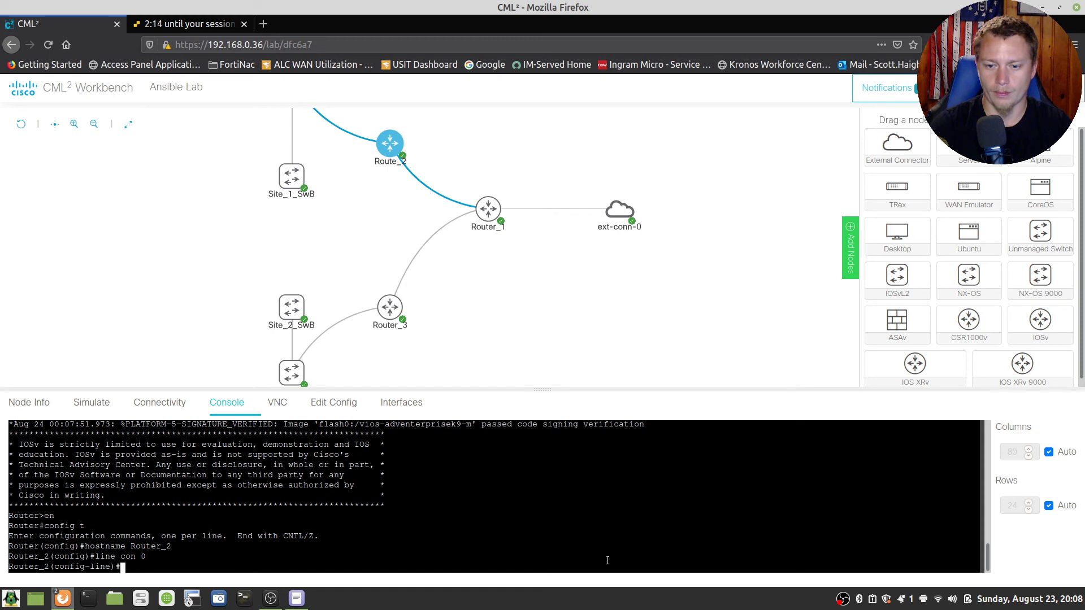
pyautogui.write('logging sync')
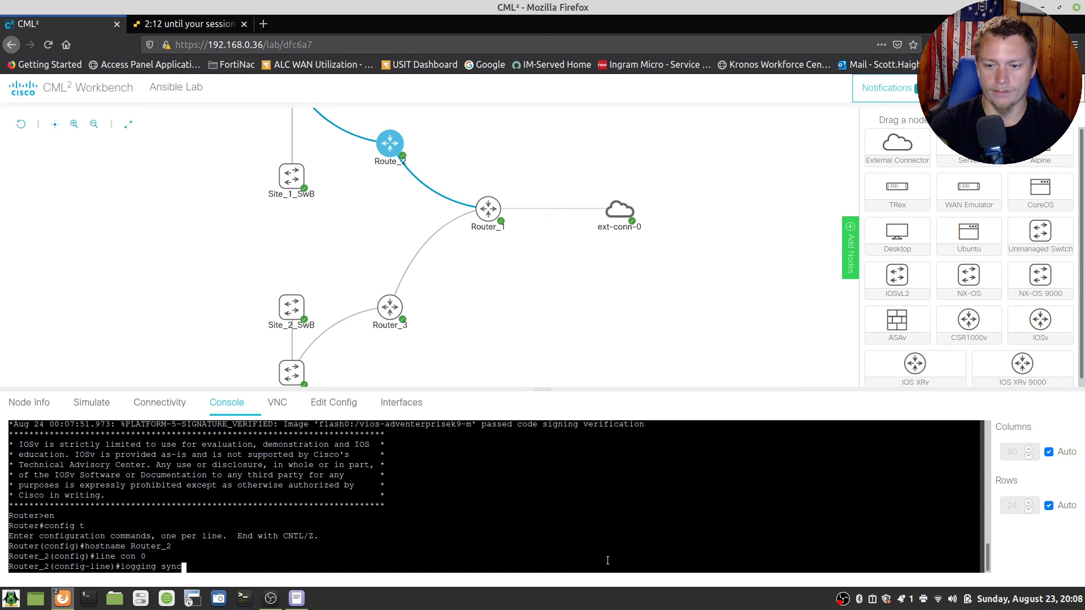
pyautogui.press('Return')
# Step: Give Gi0/0 10.0.1.2 255.255.255.0, add it to OSPF 1 area 0, and enable it
pyautogui.write('int gi 0/0')
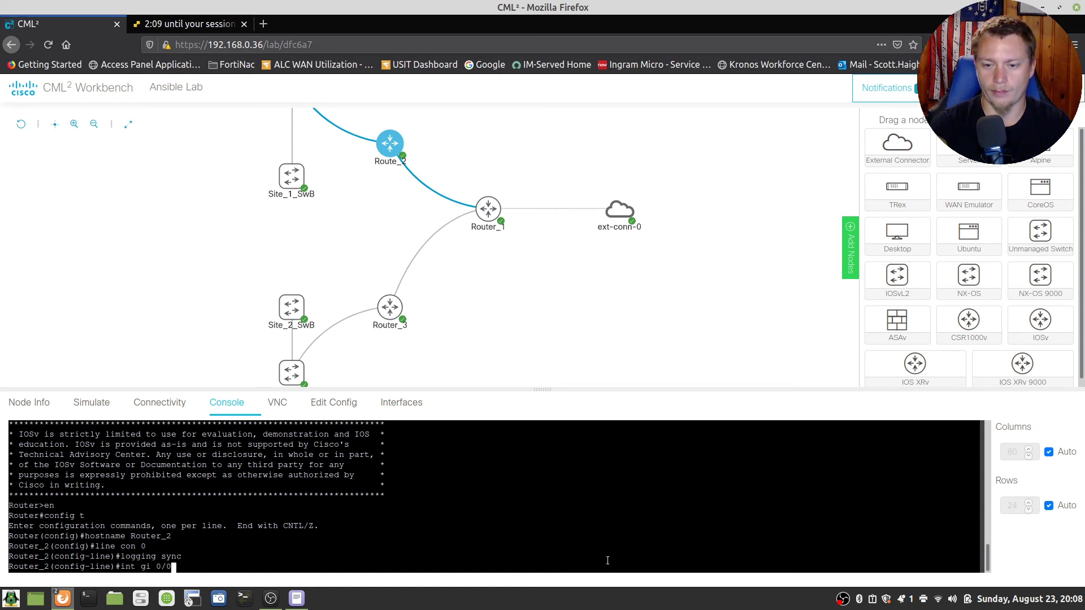
pyautogui.press('Return')
pyautogui.write('ip add ')
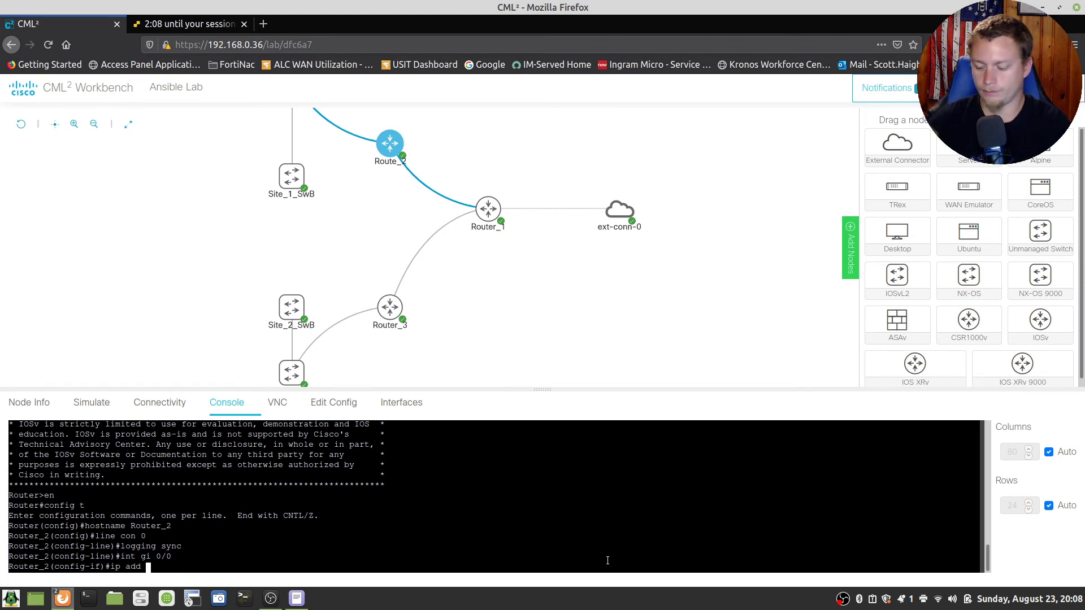
pyautogui.write('10.0.1.2')
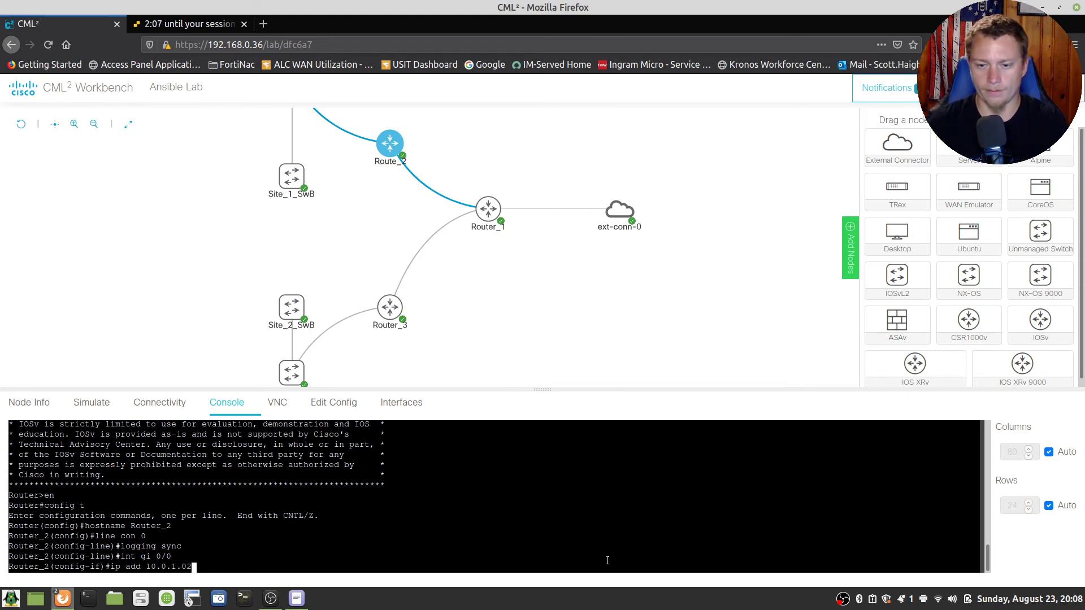
pyautogui.write(' 255.255.255.0')
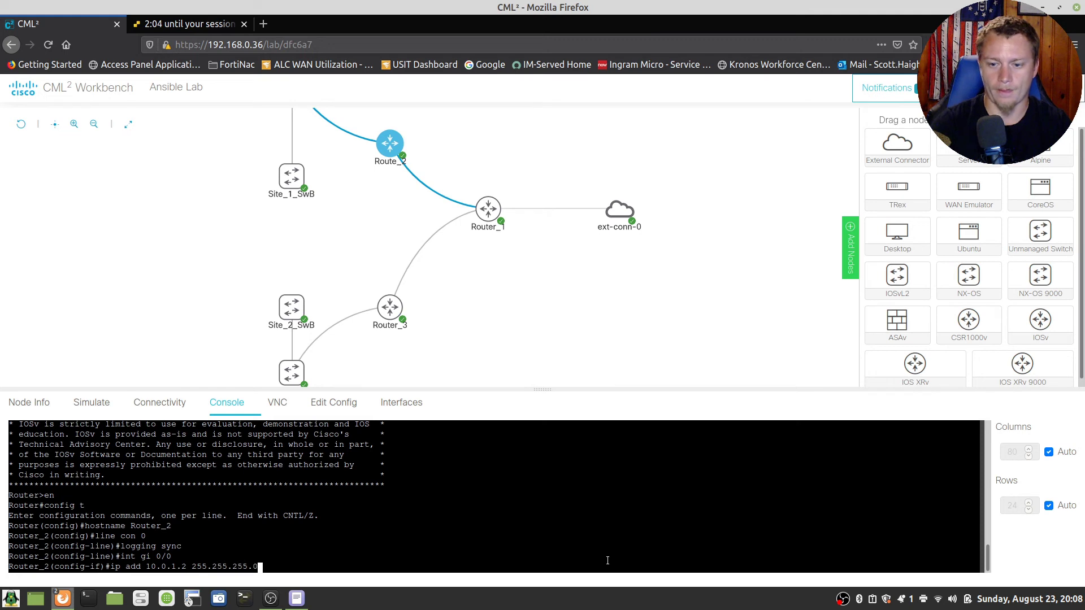
pyautogui.press('Return')
pyautogui.write('ip ')
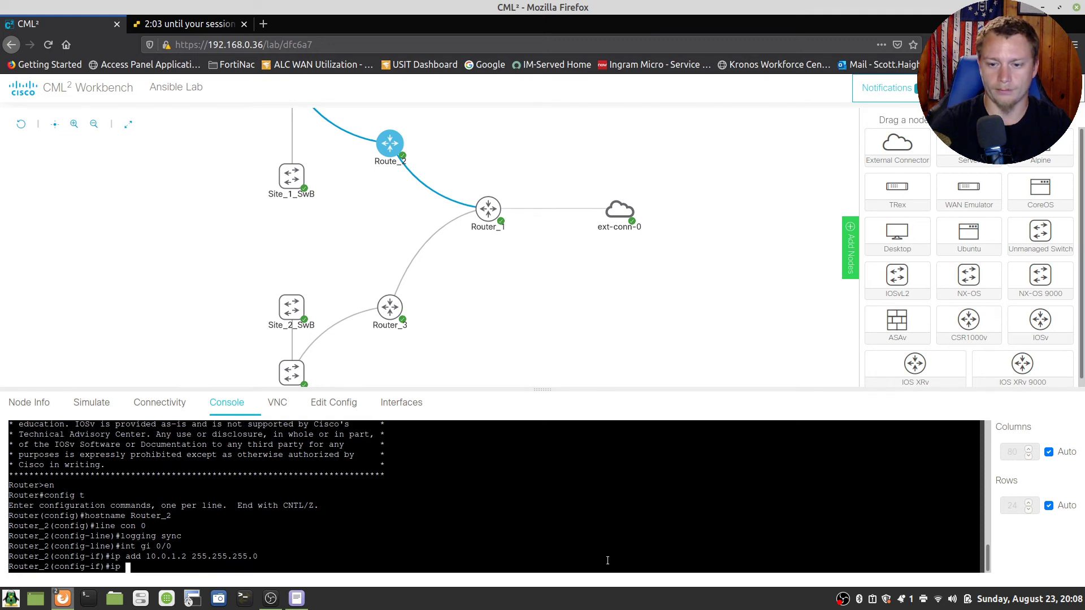
pyautogui.write('ospf 1 area 0')
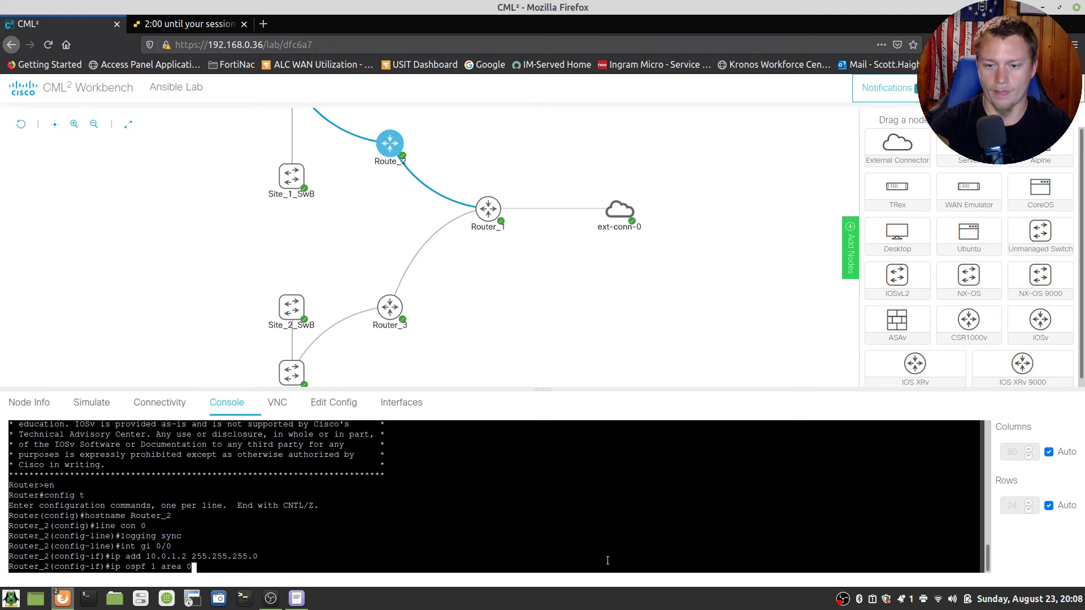
pyautogui.press('Return')
pyautogui.write('no shut')
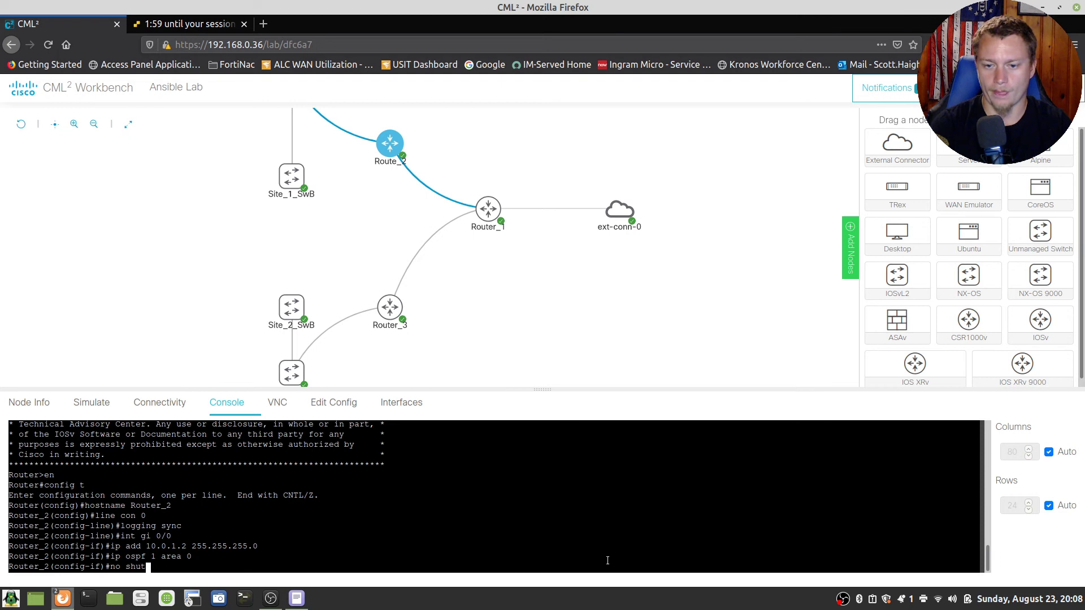
pyautogui.press('Return')
pyautogui.write('int gi')
pyautogui.press('BackSpace')
pyautogui.press('BackSpace')
pyautogui.press('BackSpace')
pyautogui.press('BackSpace')
pyautogui.press('BackSpace')
pyautogui.press('BackSpace')
pyautogui.press('BackSpace')
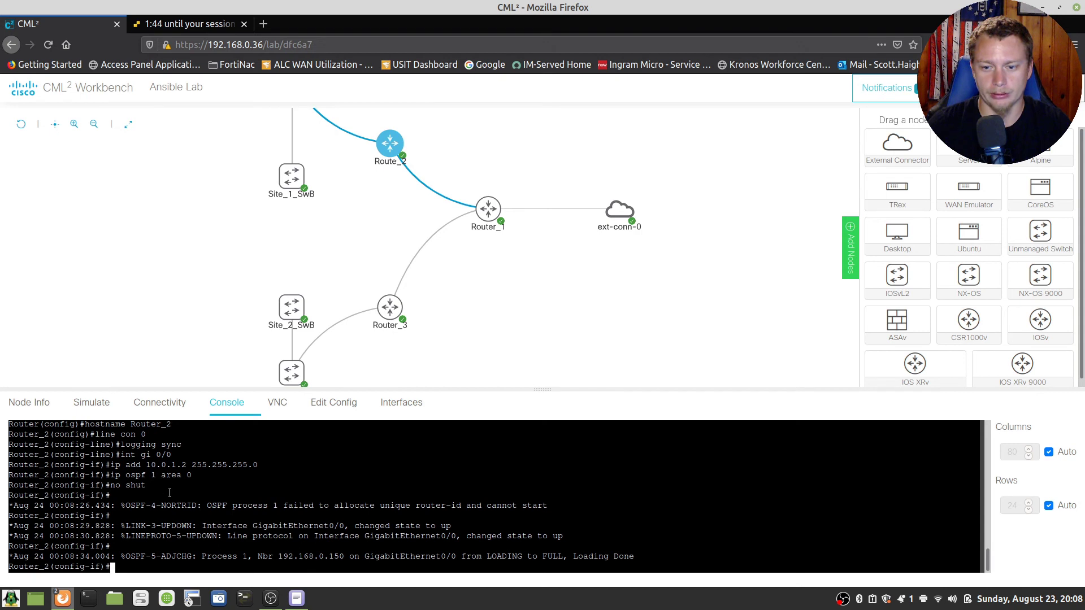
# Step: Check the OSPF router-id log line, then leave config mode and save Router_2's configuration with write
pyautogui.moveTo(27, 505); pyautogui.dragTo(553, 507)
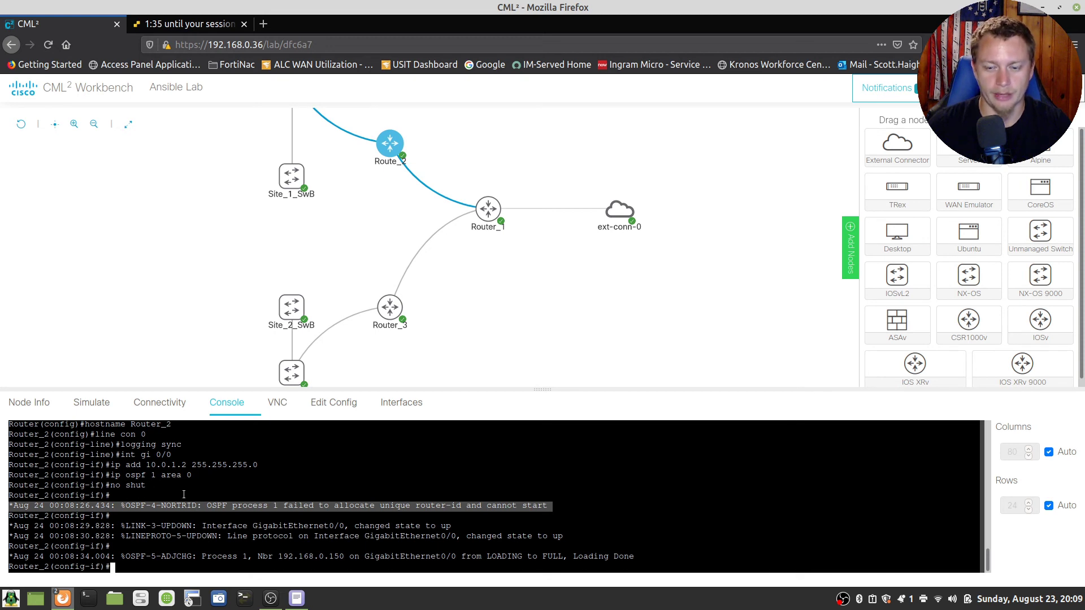
pyautogui.click(118, 523)
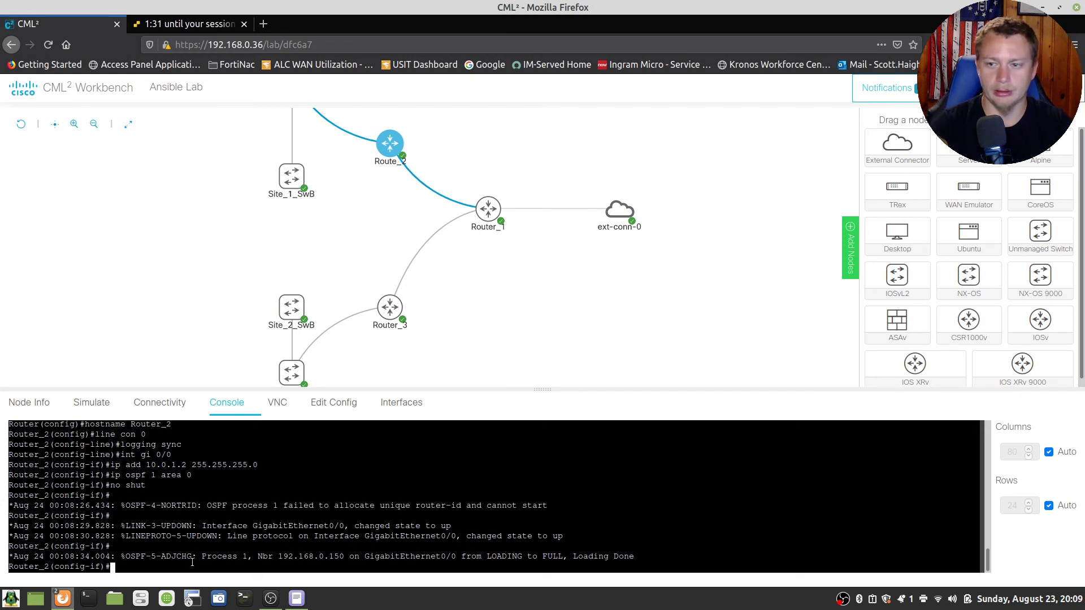
pyautogui.write('end')
pyautogui.press('Return')
pyautogui.write('write')
pyautogui.press('Return')
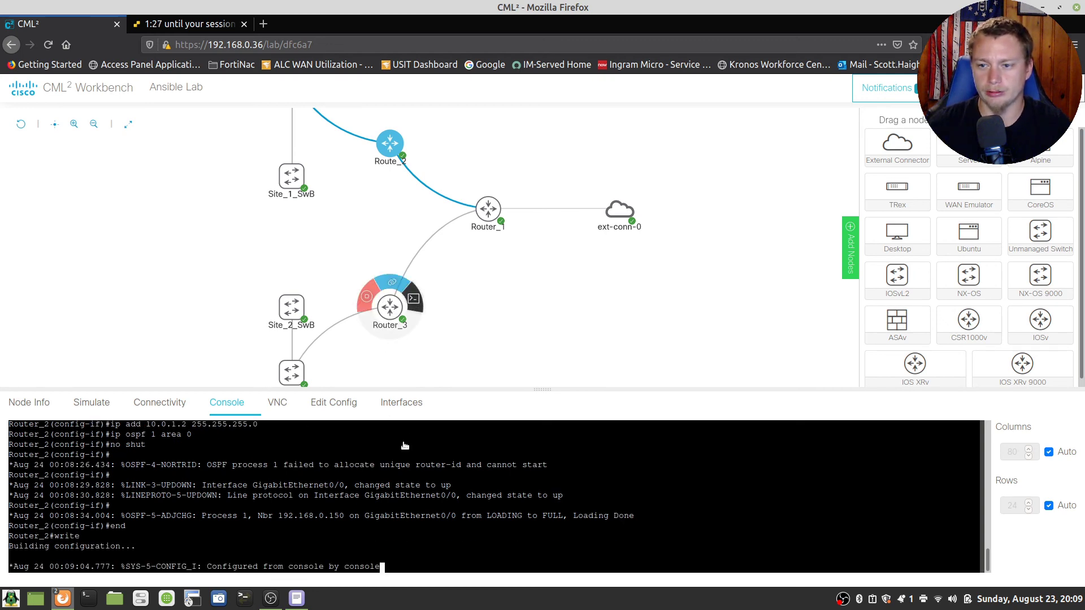
# Step: Open Router_3's console and enter privileged and global configuration mode
pyautogui.click(406, 304)
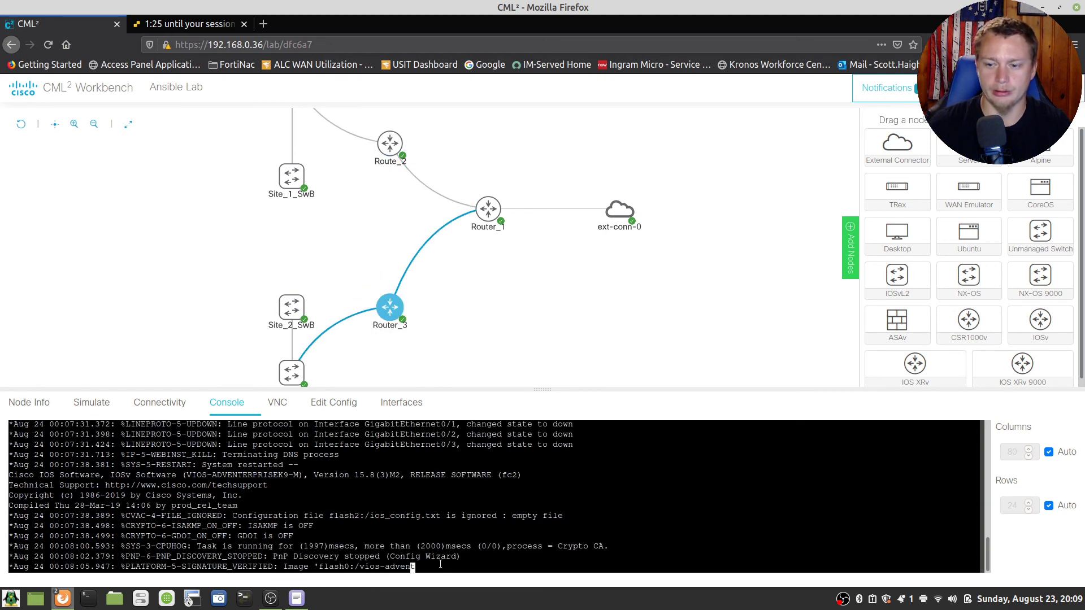
pyautogui.press('Return')
pyautogui.press('Return')
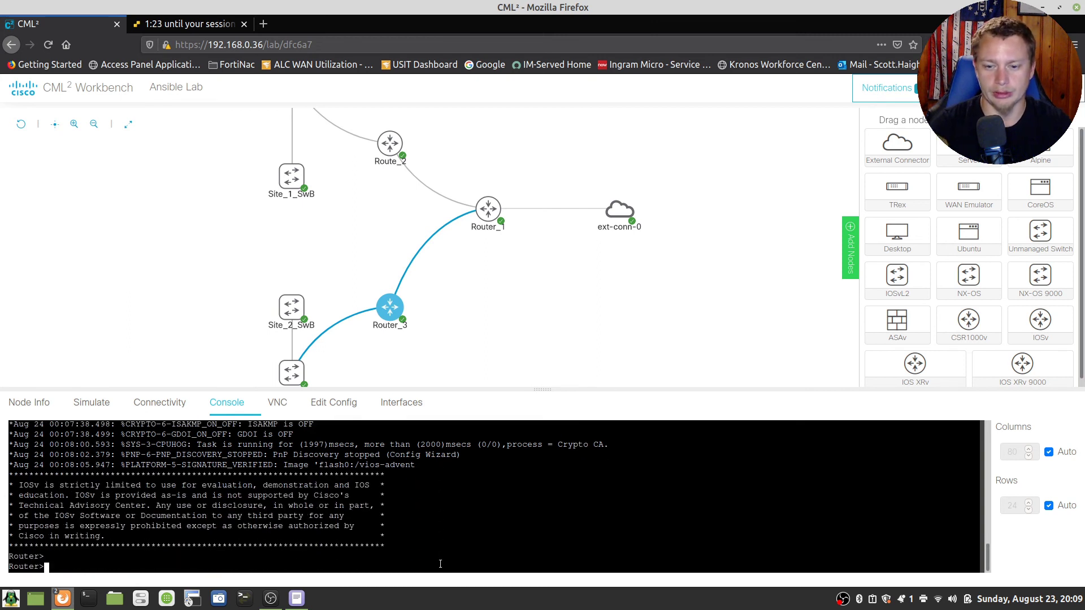
pyautogui.write('en')
pyautogui.press('Return')
pyautogui.write('config t')
pyautogui.press('Return')
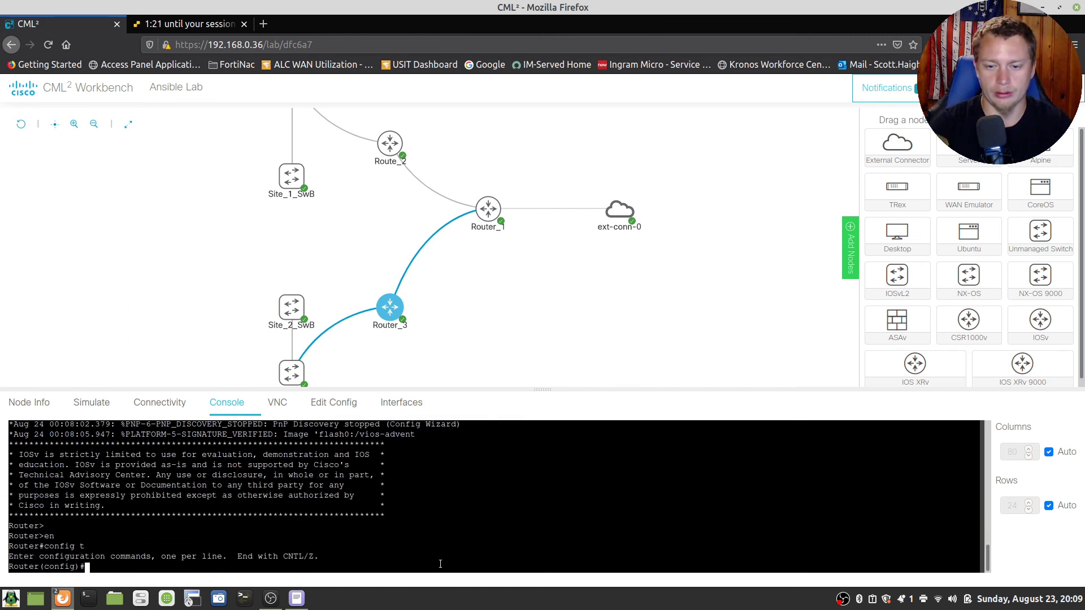
# Step: Name the router Router_3 and enable logging synchronous on console line 0
pyautogui.write('hostnam')
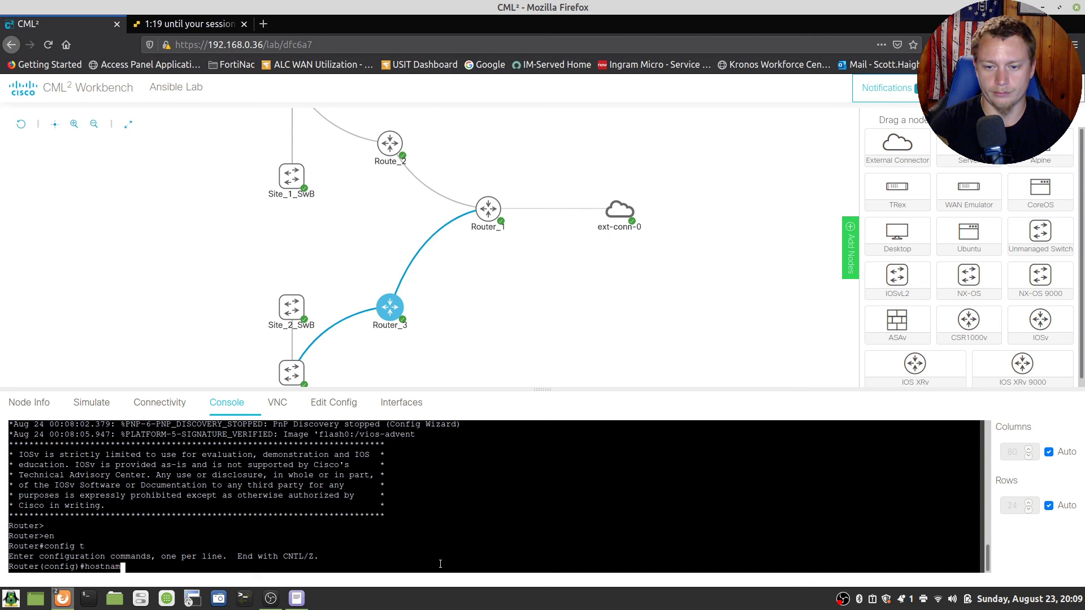
pyautogui.write('e Router_')
pyautogui.press('BackSpace')
pyautogui.press('BackSpace')
pyautogui.press('BackSpace')
pyautogui.press('BackSpace')
pyautogui.press('BackSpace')
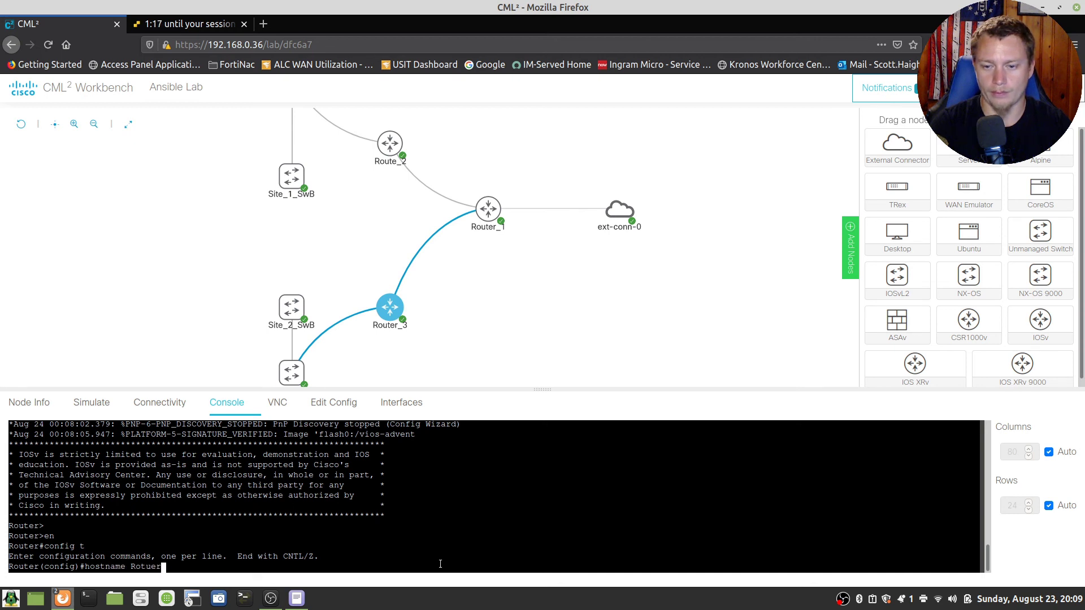
pyautogui.write('u')
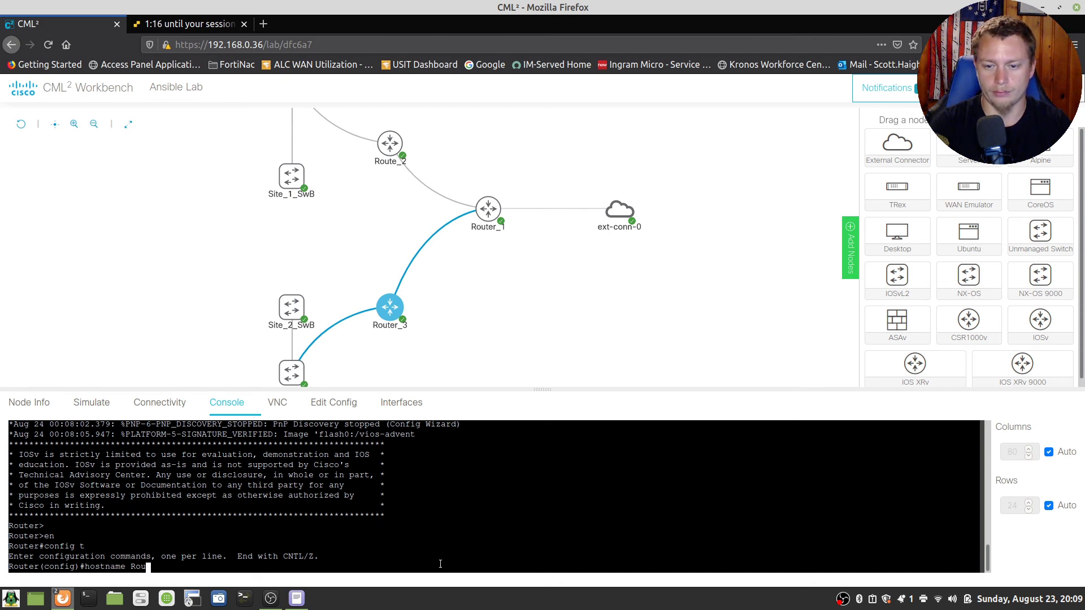
pyautogui.write('ter_3')
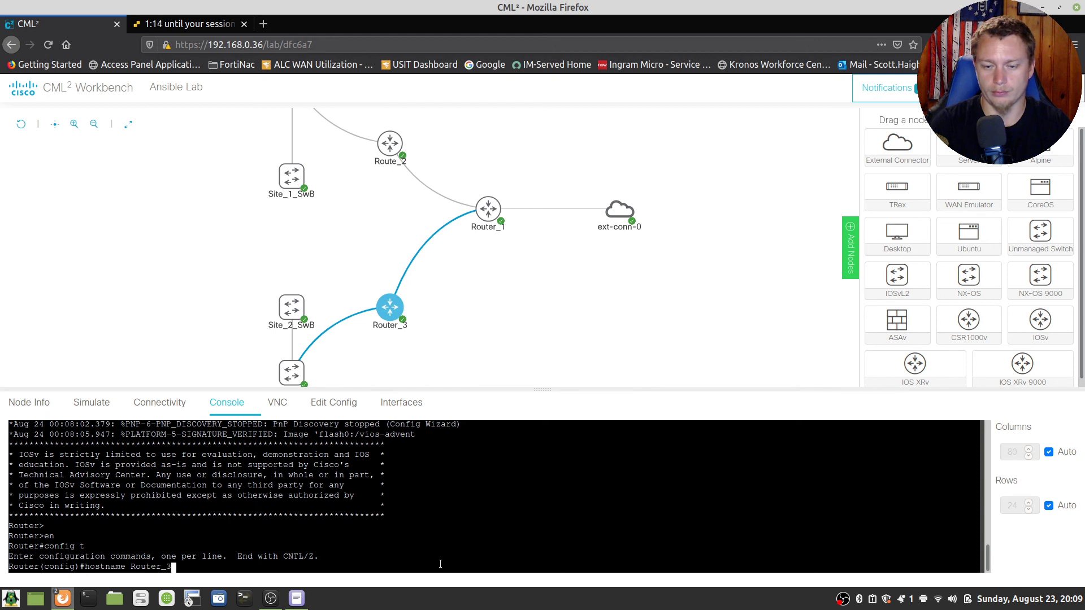
pyautogui.press('Return')
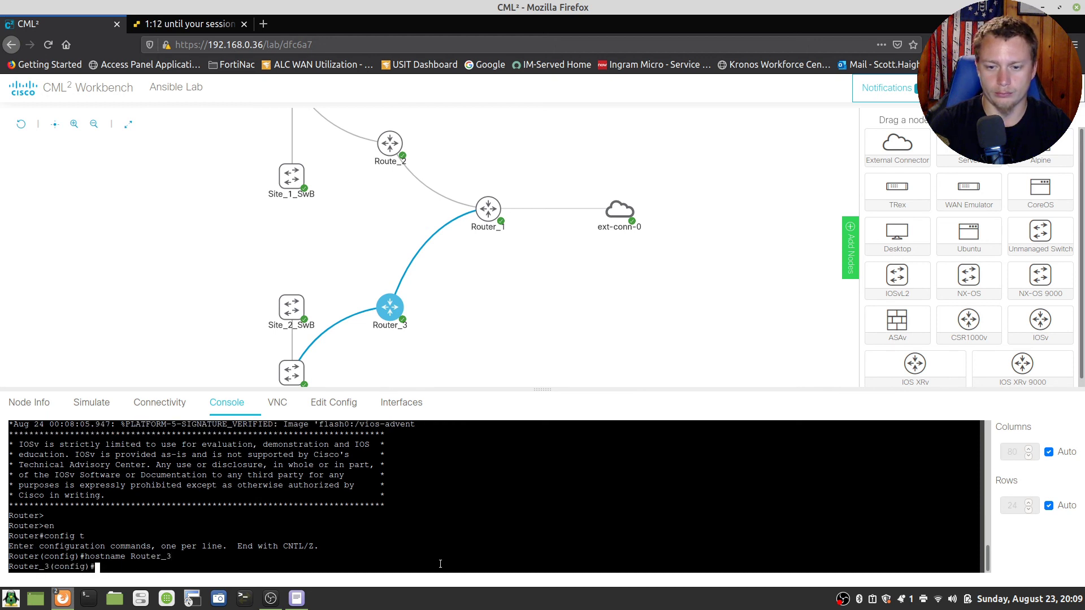
pyautogui.write('line con 0')
pyautogui.press('Return')
pyautogui.write('line)#l')
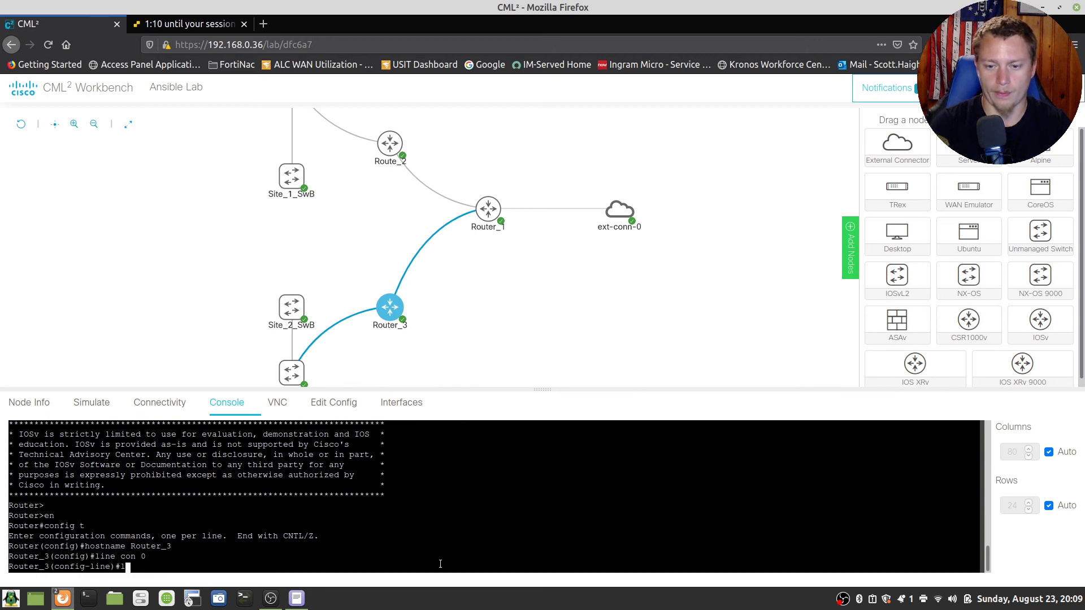
pyautogui.write('ogging sync')
pyautogui.press('Return')
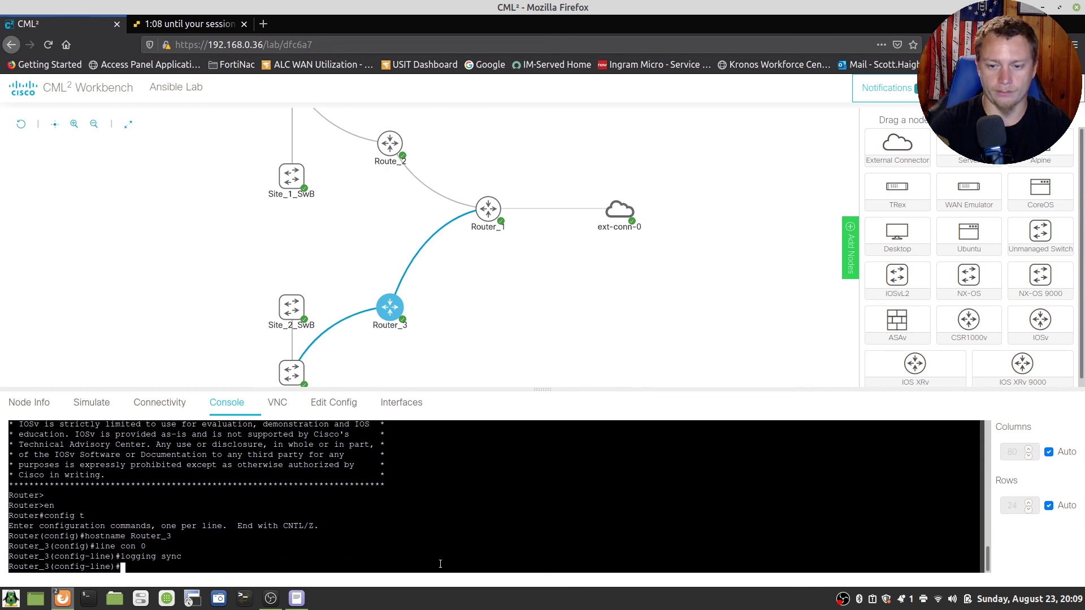
# Step: Give GigabitEthernet0/0 address 10.0.2.2 255.255.255.0 and bring it up with no shut
pyautogui.write('int gi 0/0')
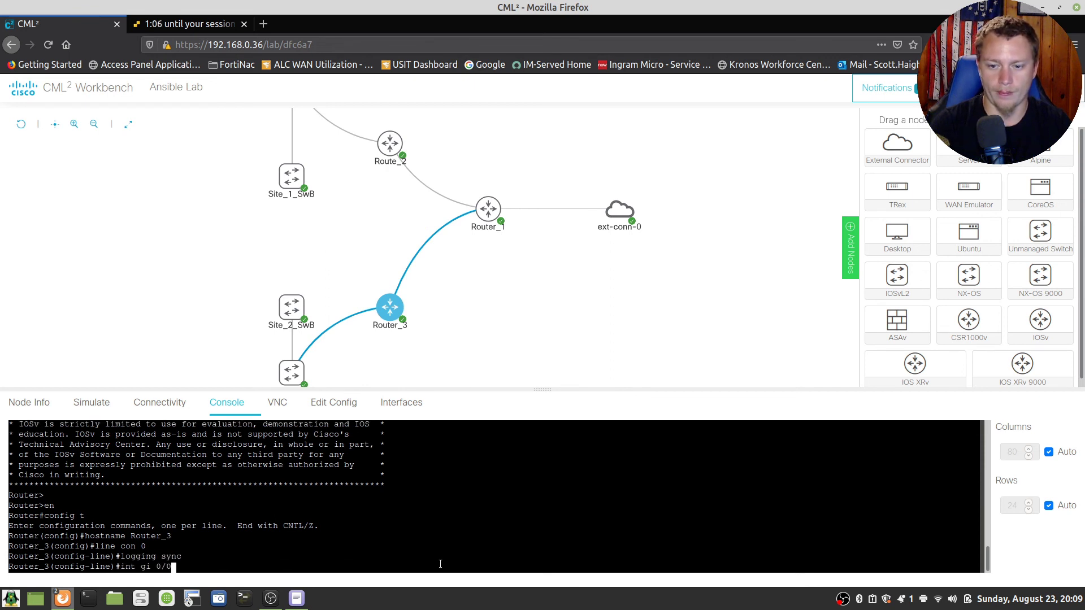
pyautogui.press('Return')
pyautogui.write('ip add 10.0.2.0')
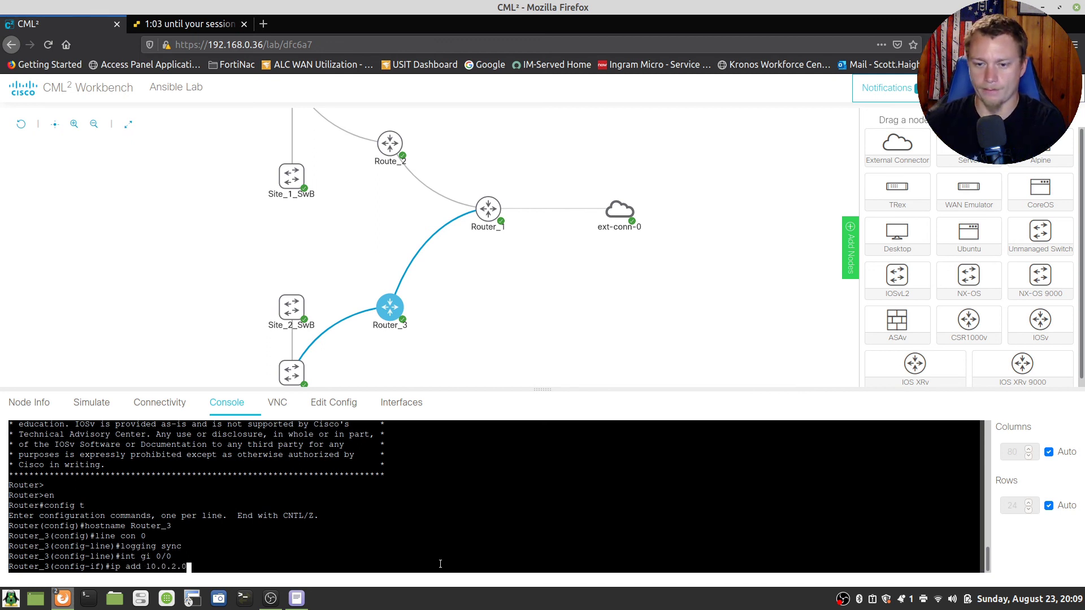
pyautogui.press('BackSpace')
pyautogui.write('1 255')
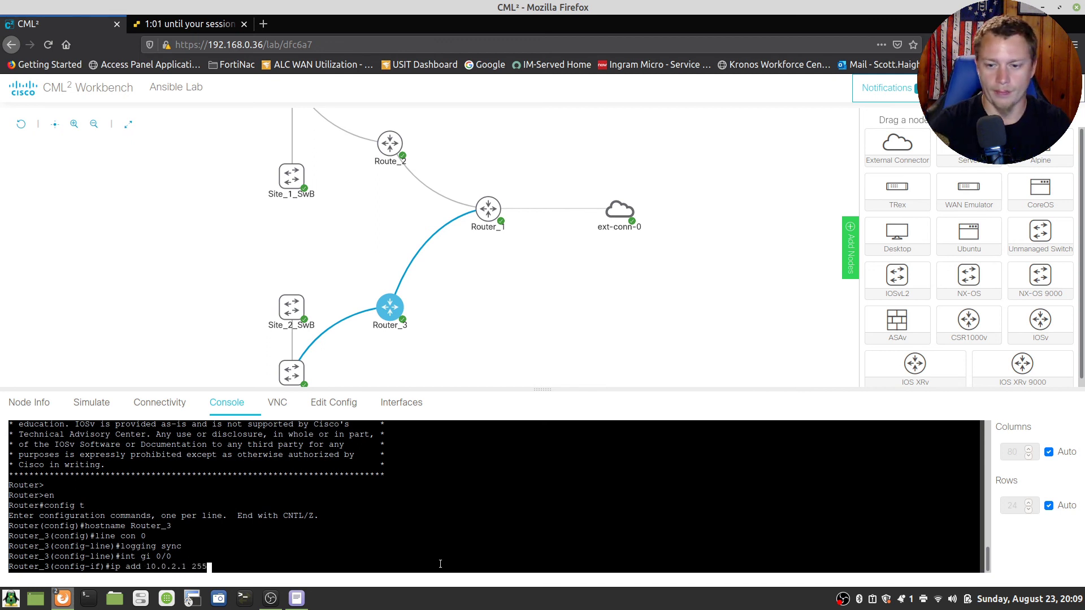
pyautogui.press('BackSpace')
pyautogui.press('BackSpace')
pyautogui.press('BackSpace')
pyautogui.press('BackSpace')
pyautogui.press('BackSpace')
pyautogui.write('2 ')
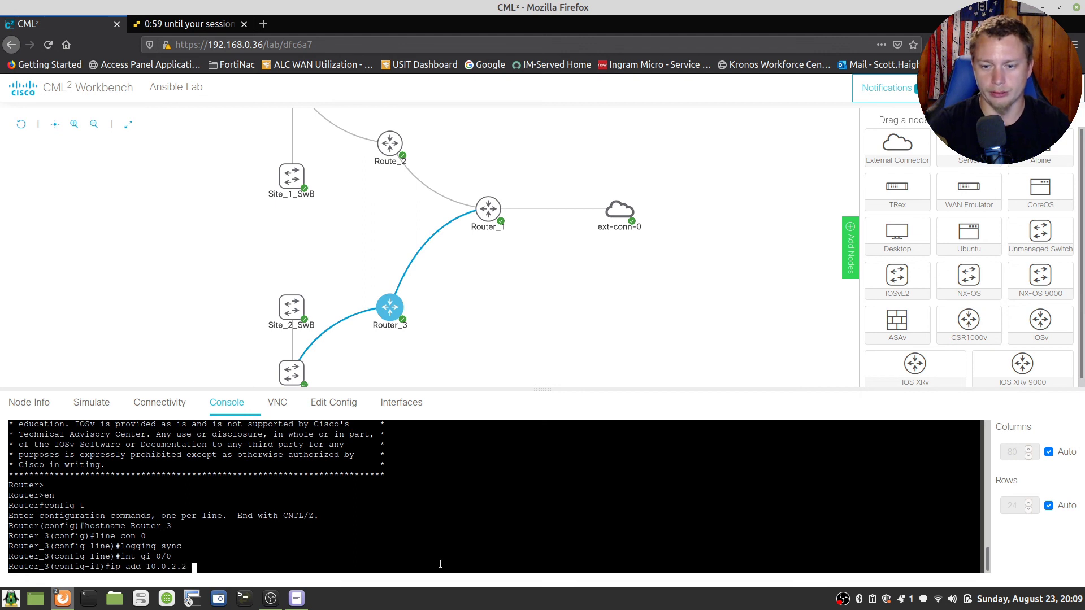
pyautogui.write('255.255.255.0')
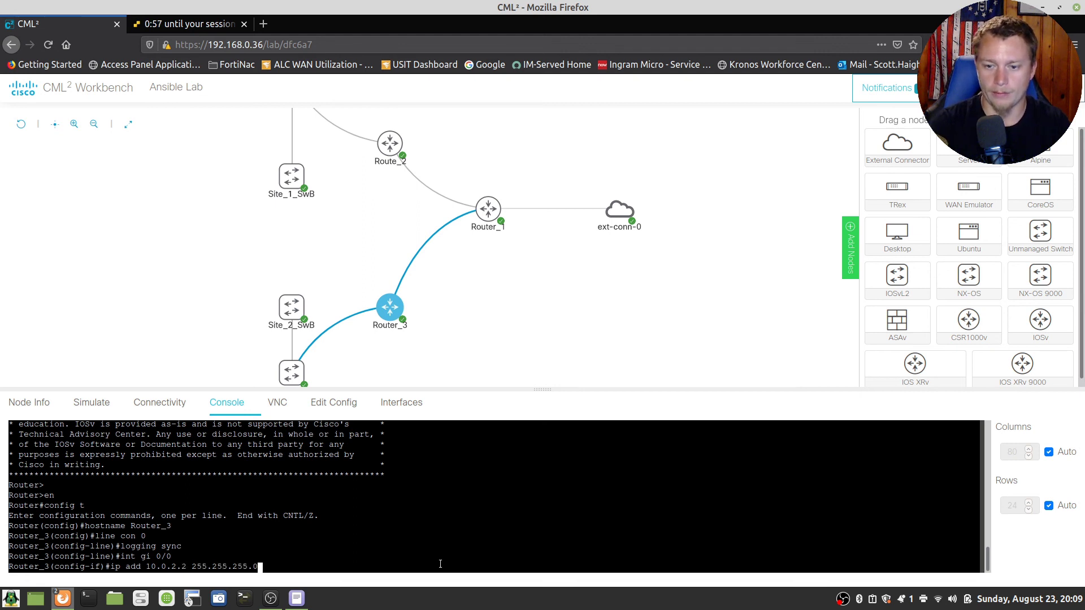
pyautogui.press('Return')
pyautogui.write('no shut')
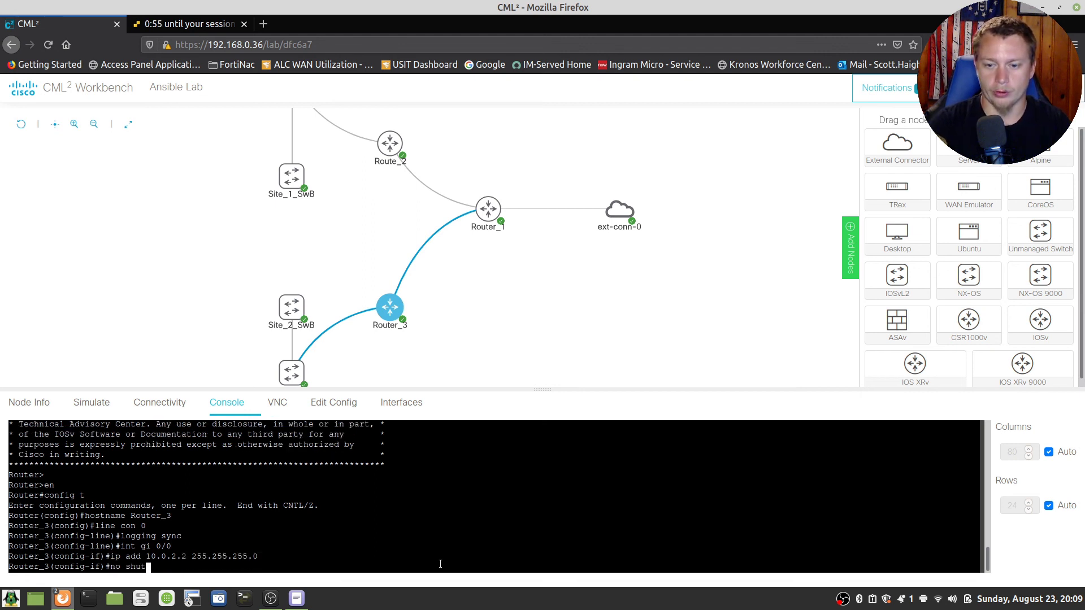
pyautogui.press('Return')
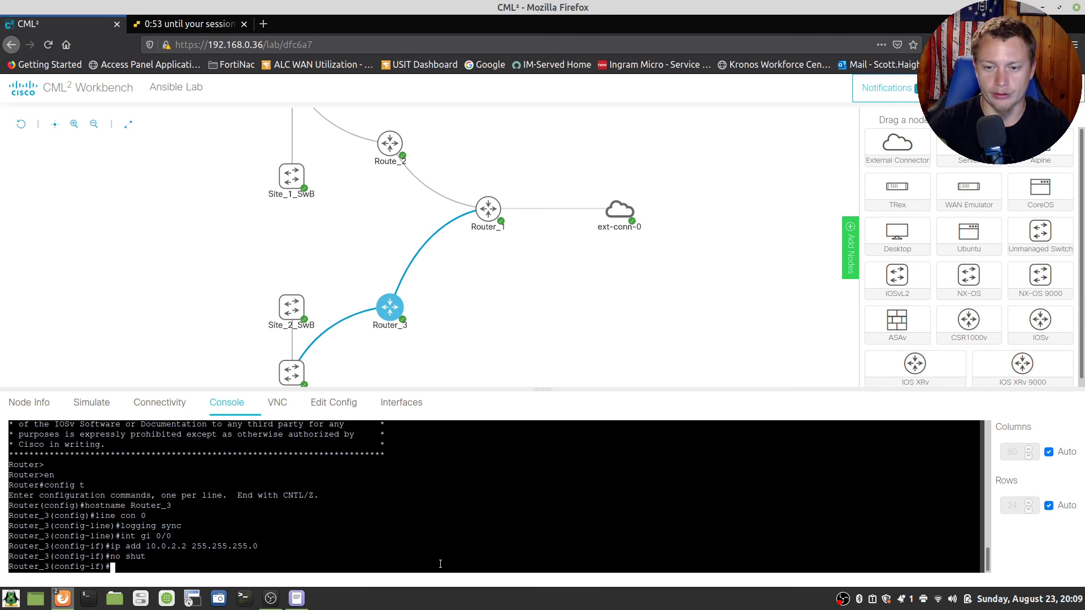
pyautogui.write('ip ospf')
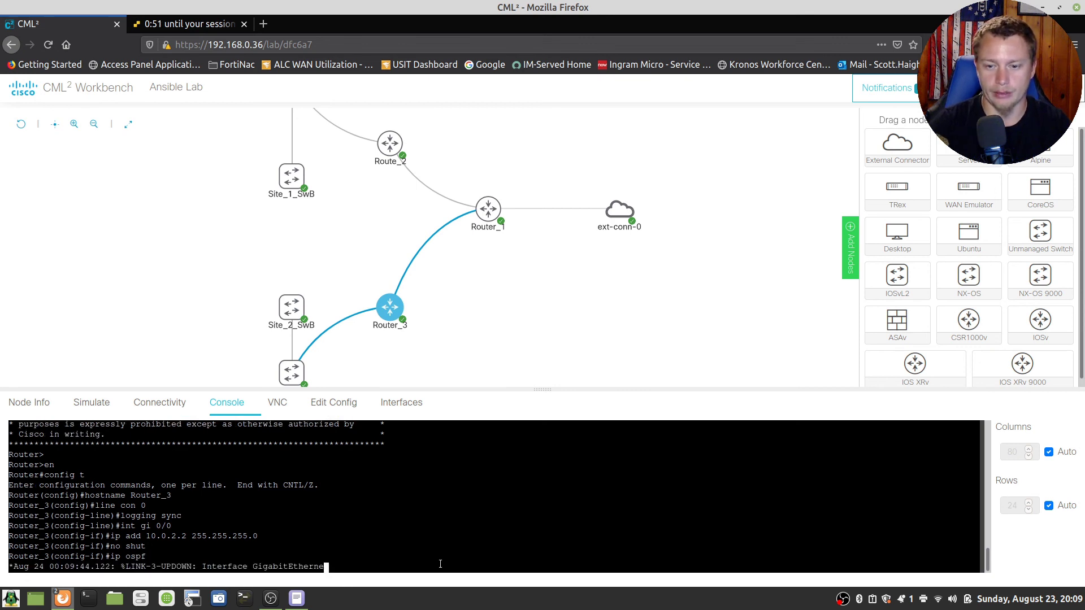
pyautogui.write(' area 1')
# Step: Correct the rejected command so Gi0/0 joins OSPF process 1 area 0
pyautogui.press('Return')
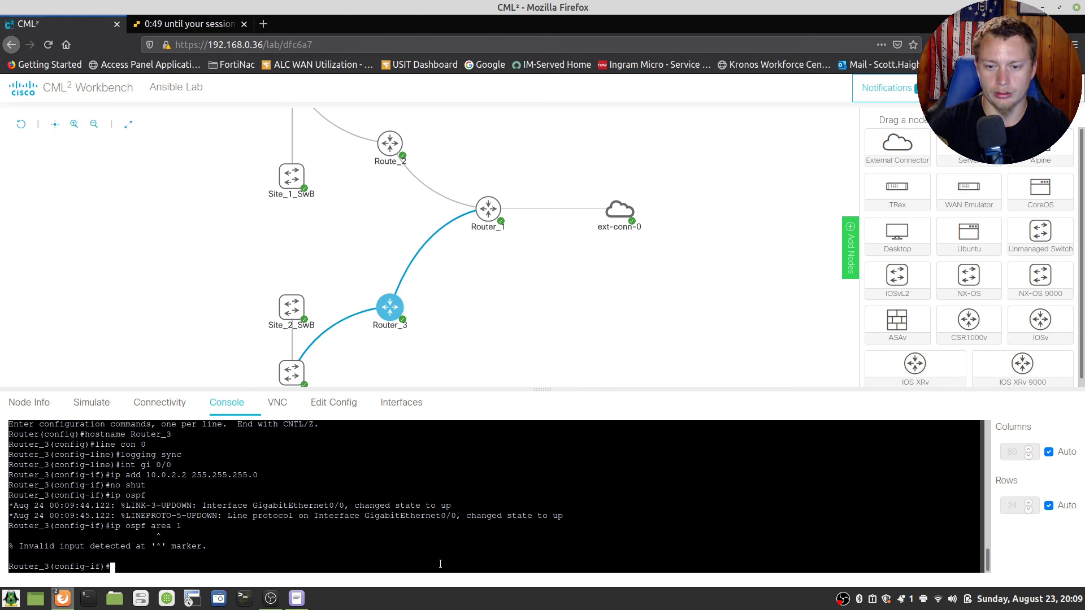
pyautogui.press('Up')
pyautogui.press('BackSpace')
pyautogui.press('BackSpace')
pyautogui.press('BackSpace')
pyautogui.press('BackSpace')
pyautogui.press('BackSpace')
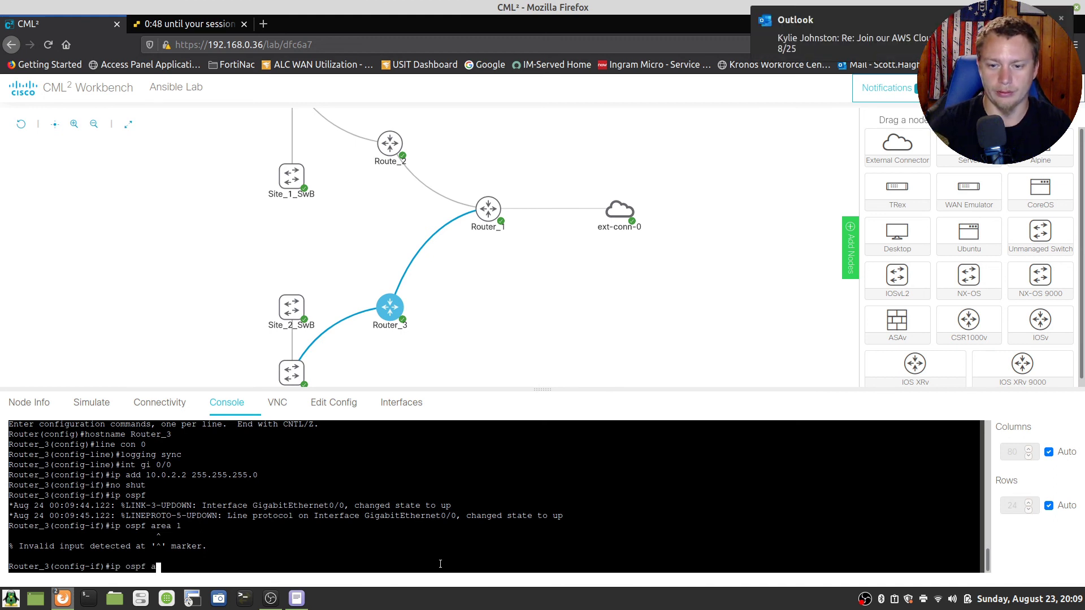
pyautogui.press('BackSpace')
pyautogui.write('1 area 0')
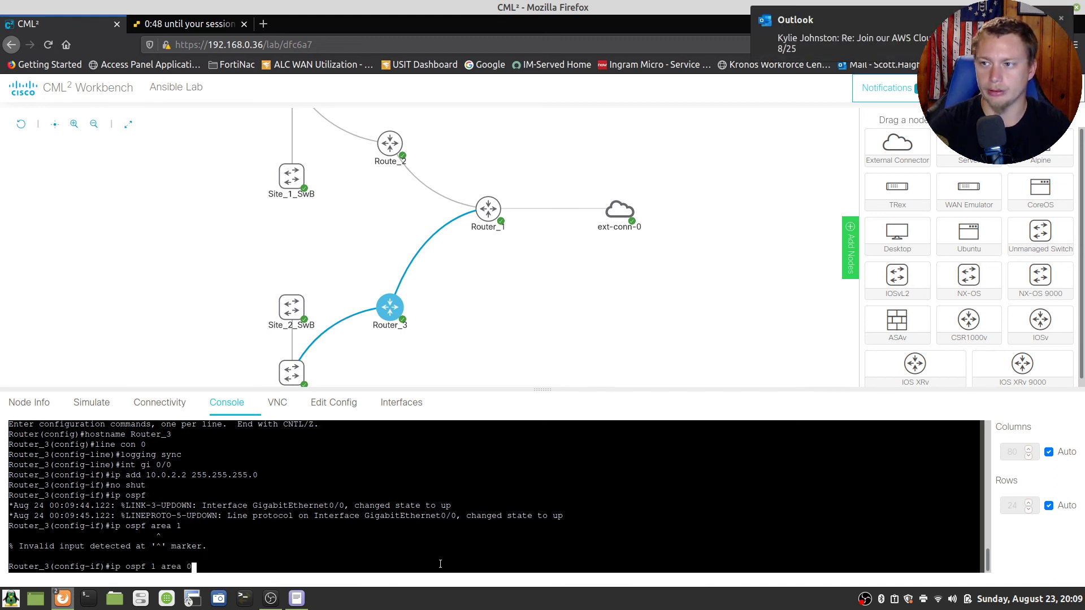
pyautogui.press('Return')
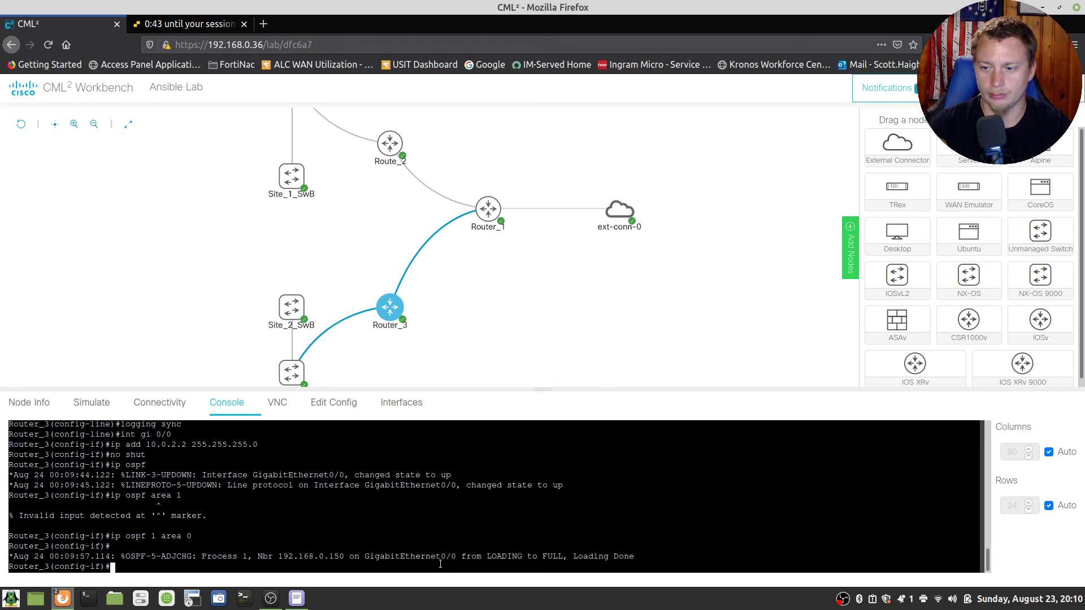
# Step: Leave configuration mode and save Router_3's running configuration with write
pyautogui.press('Return')
pyautogui.press('Return')
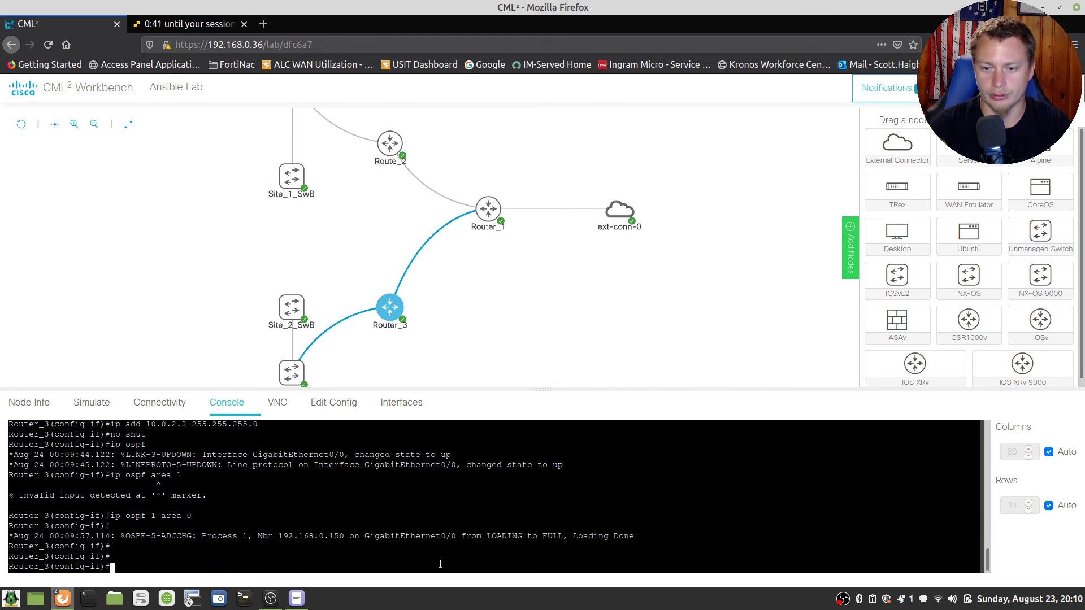
pyautogui.write('end')
pyautogui.press('Return')
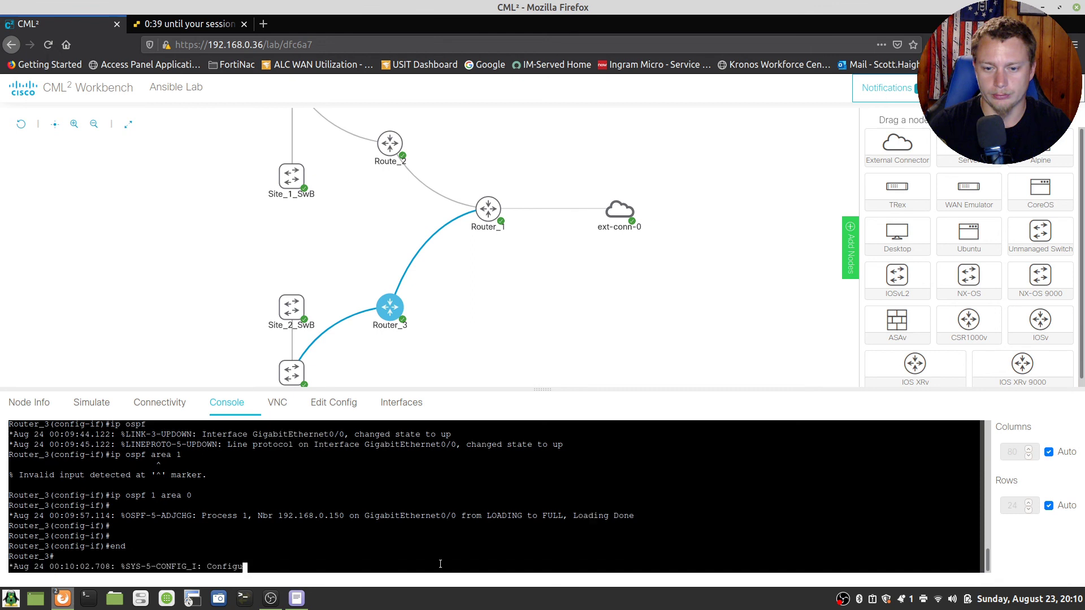
pyautogui.write('write')
pyautogui.press('Return')
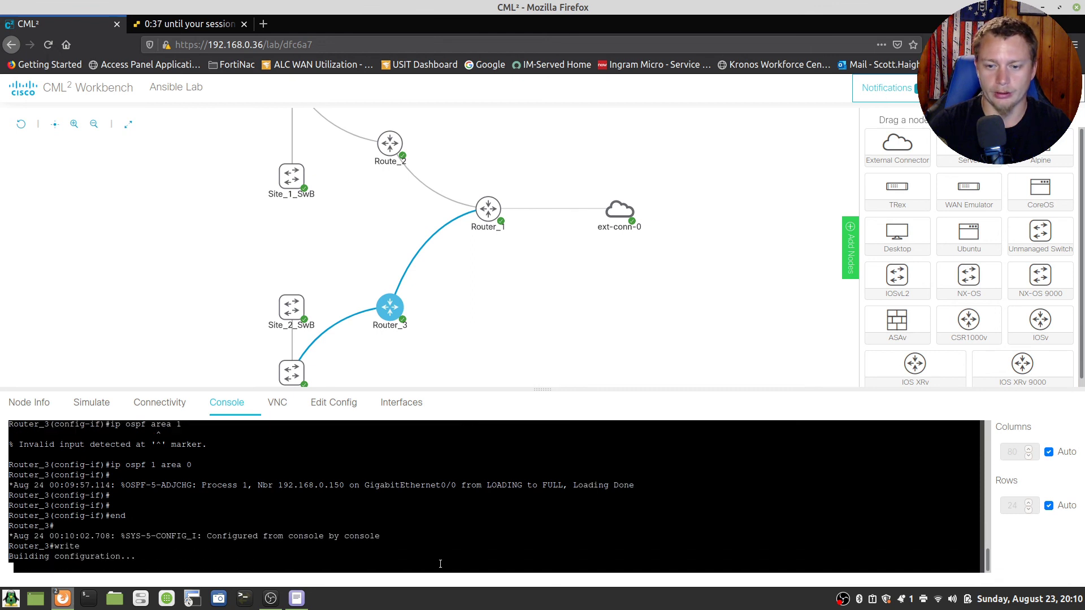